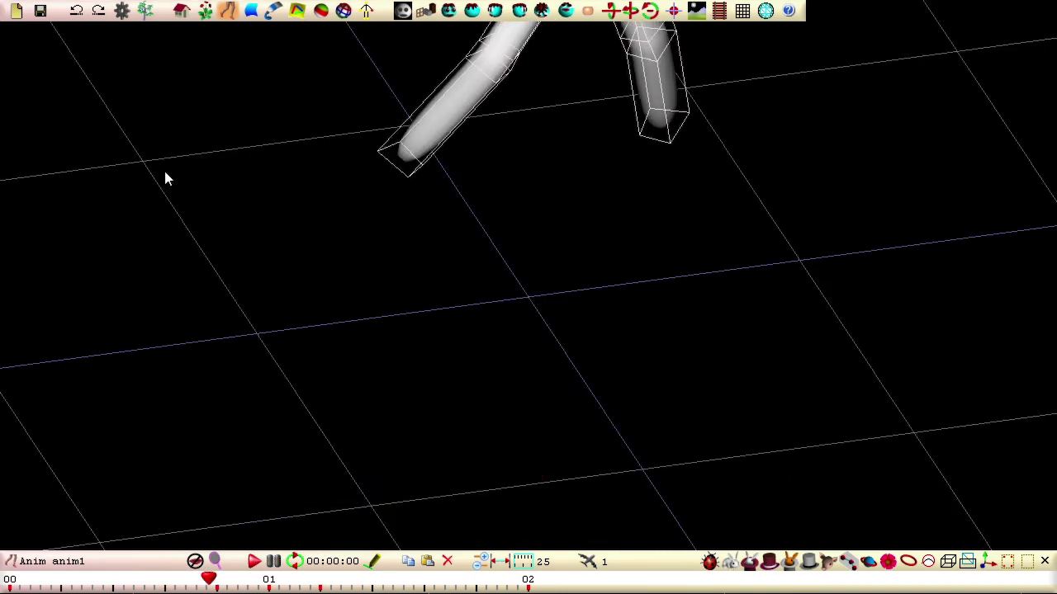
Switch from the animation to editing the body model, and hide the reference grid and the rear wireframe lines
left_click(252, 10)
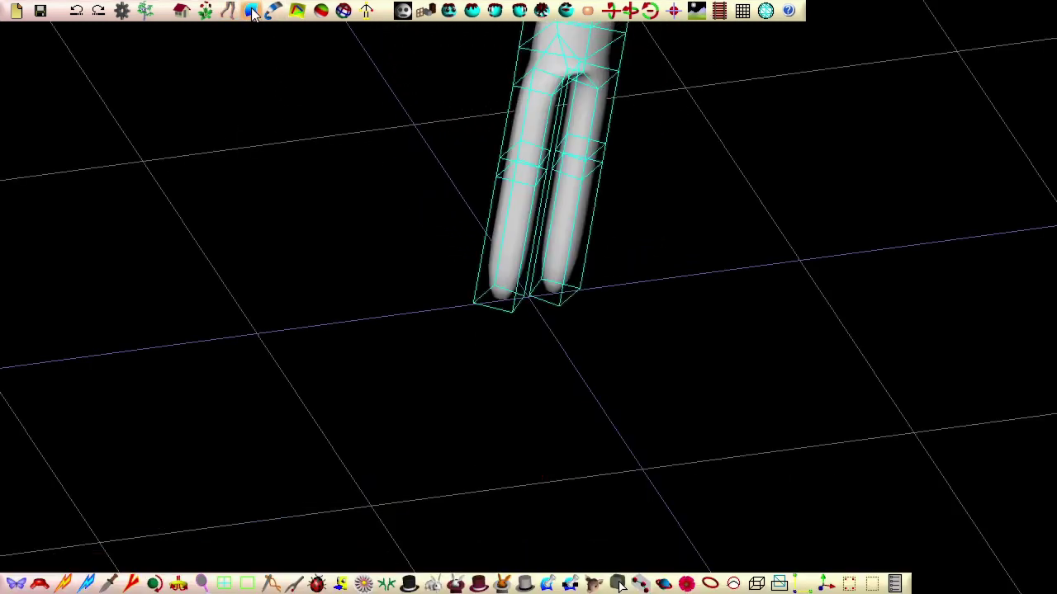
left_click(744, 12)
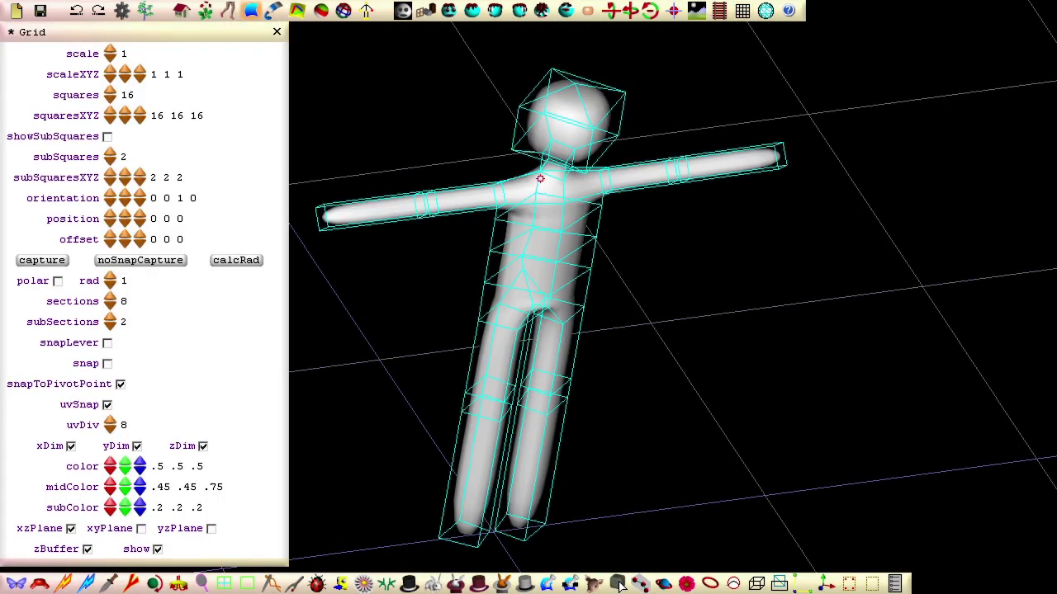
left_click(157, 550)
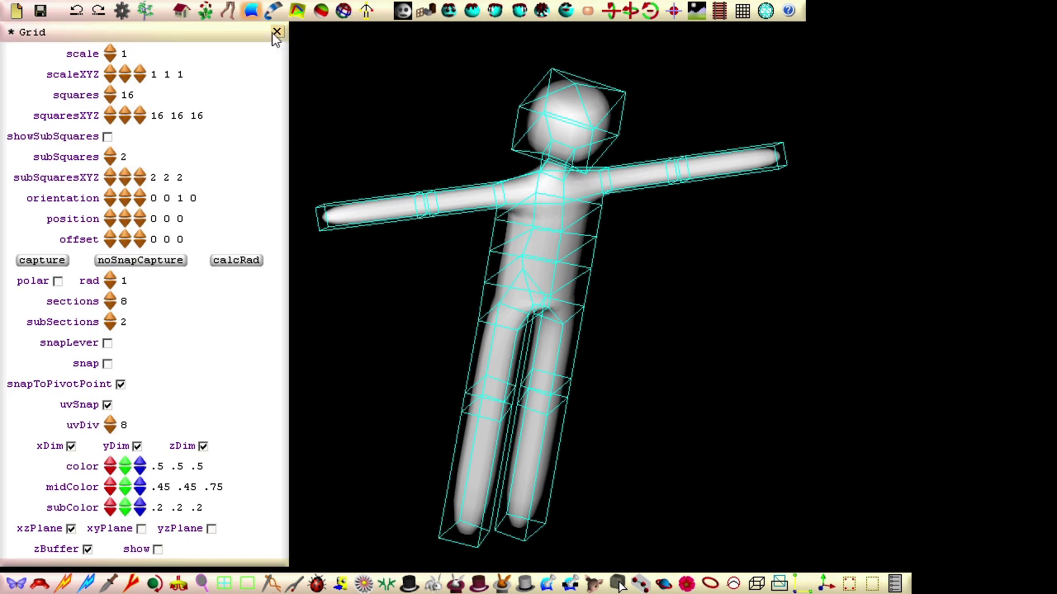
left_click(275, 33)
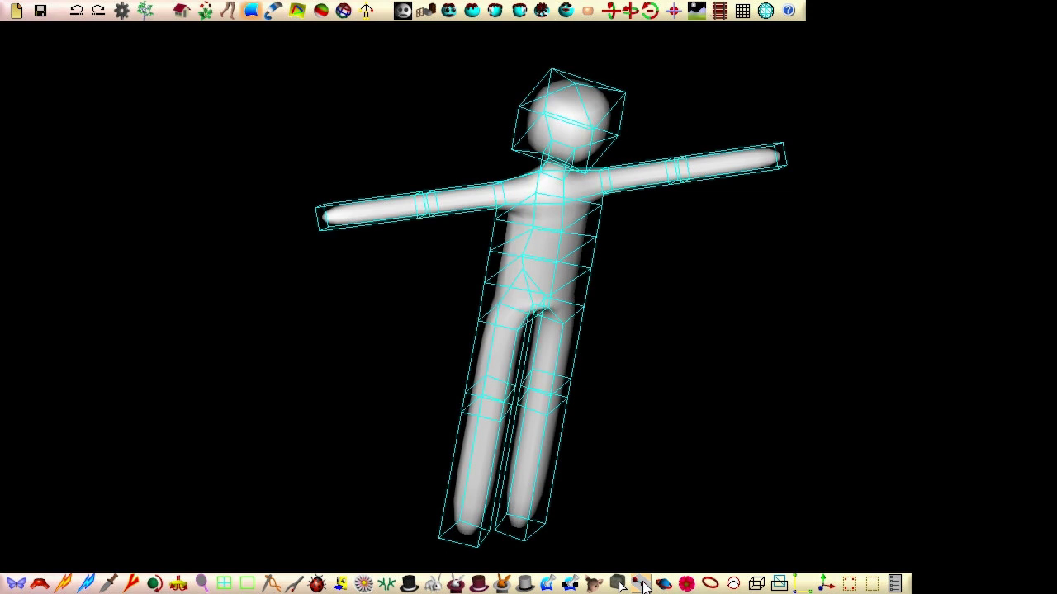
left_click(641, 584)
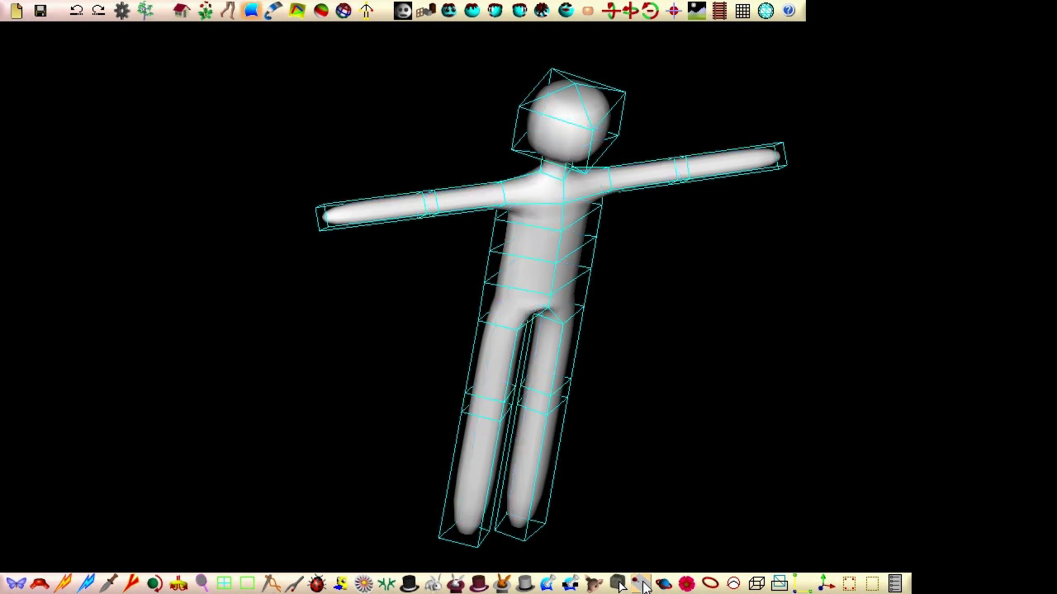
Insert a complete lengthwise edge loop running from the foot up one leg, along the torso and around the head
left_click(66, 585)
left_click(454, 535)
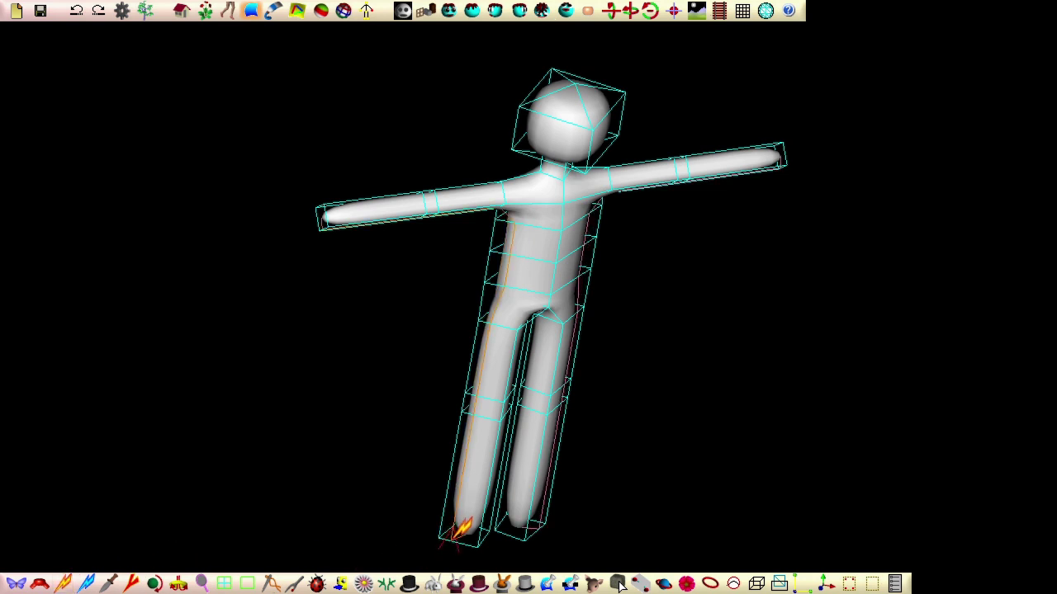
left_click(456, 535)
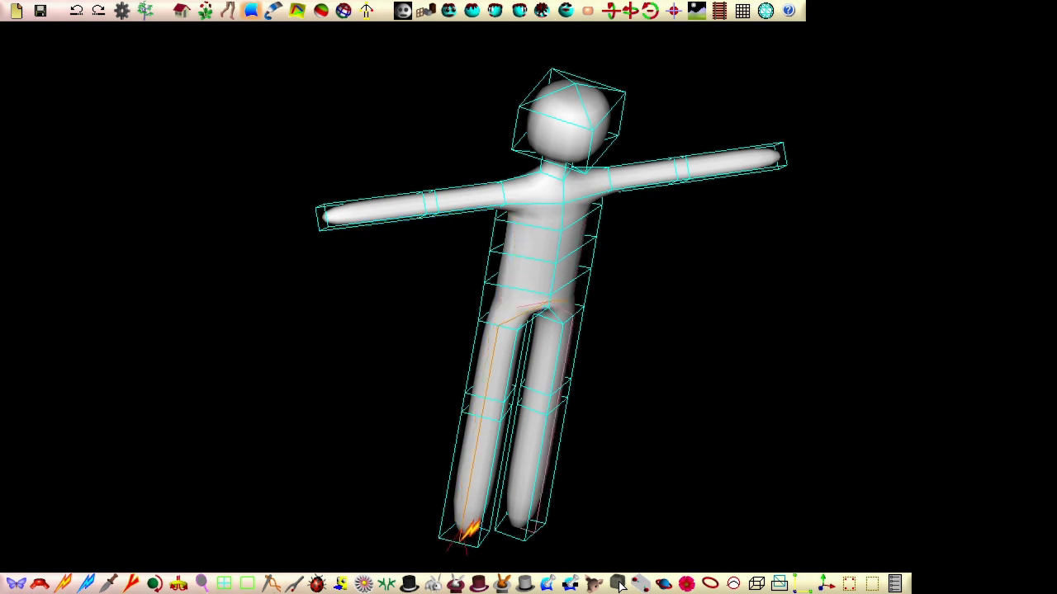
left_click(468, 530)
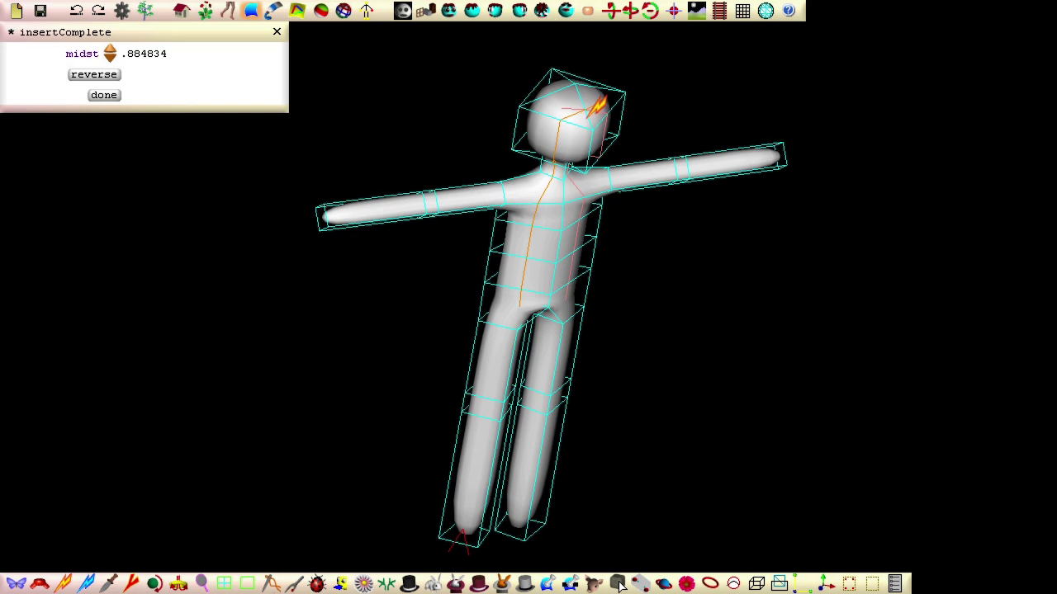
left_click(104, 95)
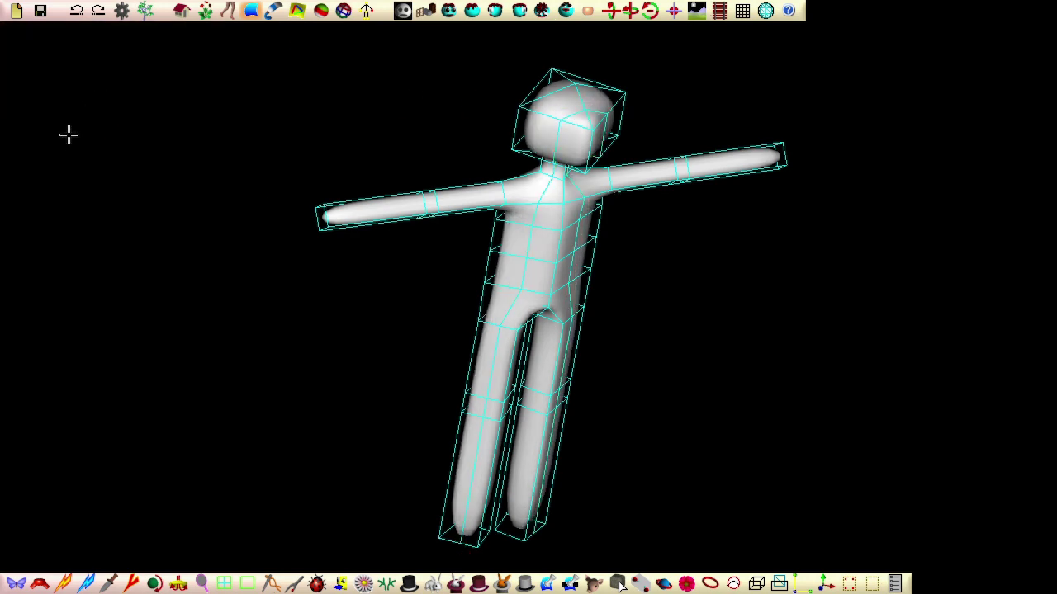
Insert a second complete lengthwise loop on the opposite side of the body, from the foot through the torso to the head
left_click_drag(20, 157, 700, 476)
mouse_move(700, 476)
middle_mouse_down()
mouse_move(656, 502)
mouse_move(704, 492)
middle_mouse_up()
left_click(64, 580)
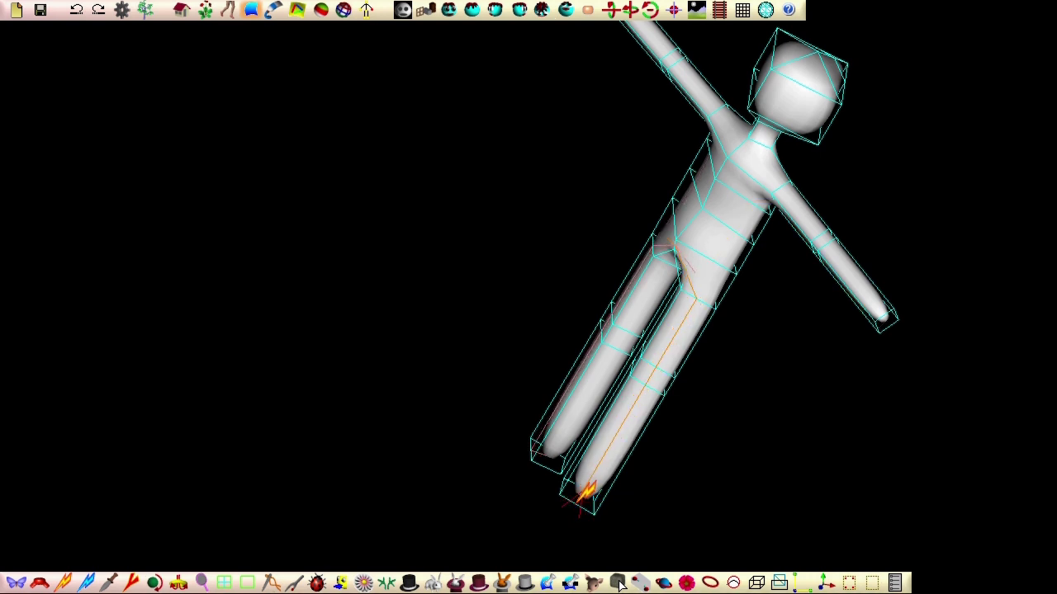
left_click(584, 491)
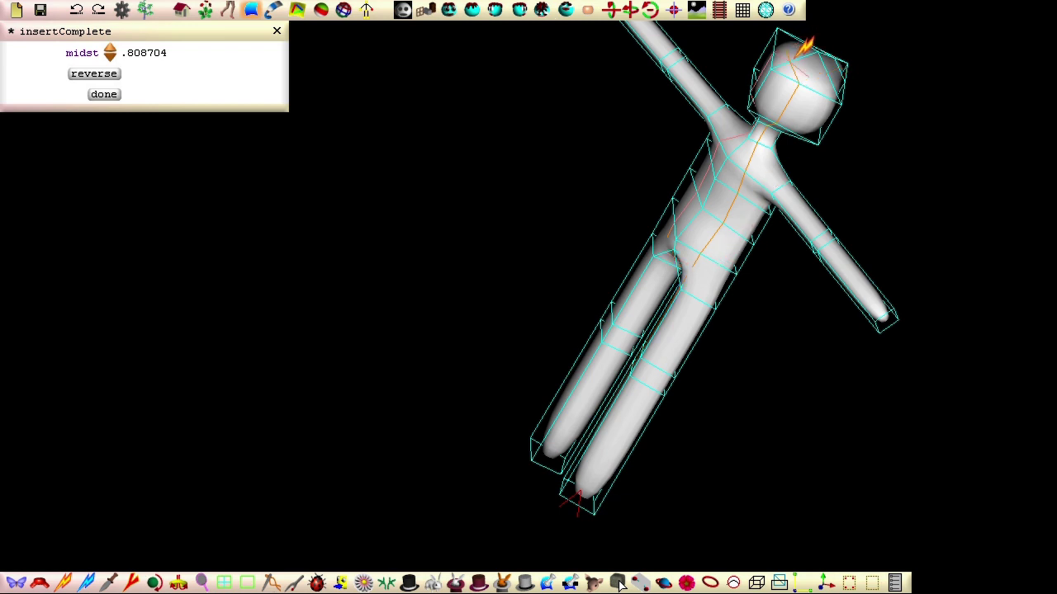
left_click(104, 94)
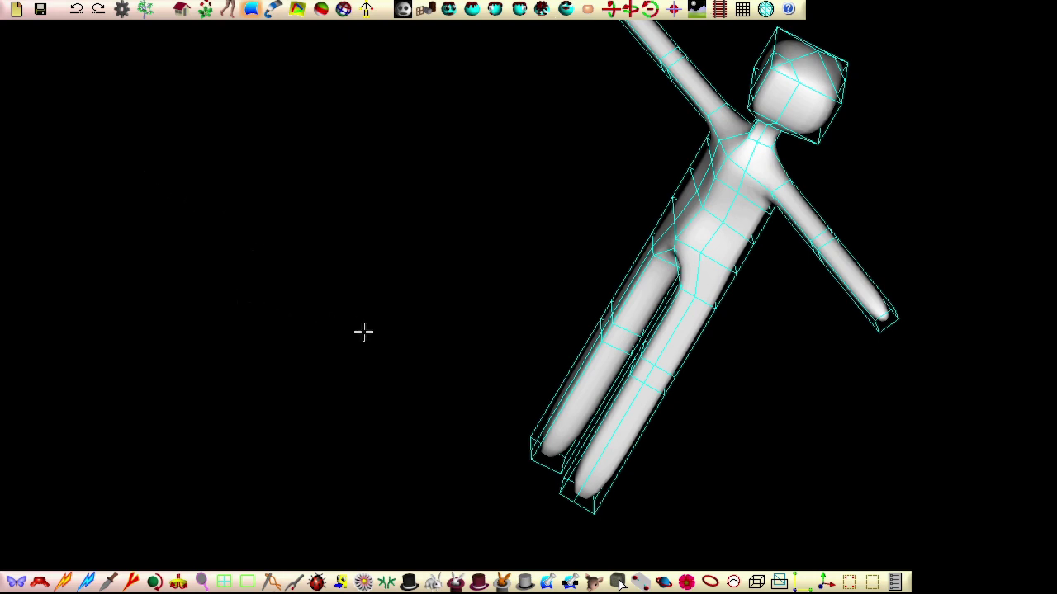
Round the head's upper and lower edge rings into circles with CalculateRing, using the automatic radius
left_click_drag(377, 341, 12, 423)
middle_click_drag(12, 423, 8, 427)
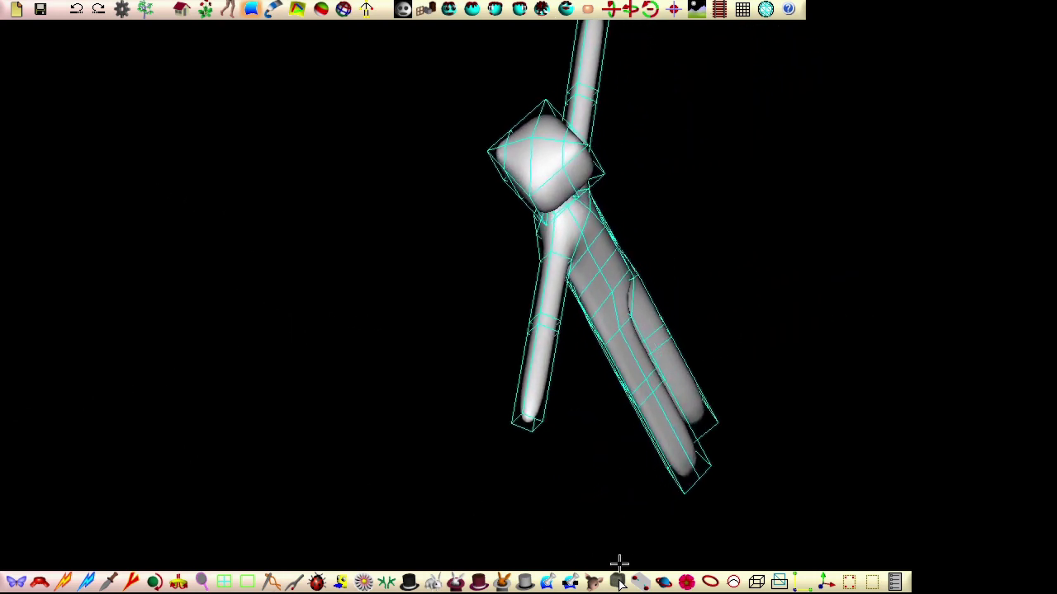
left_click(710, 582)
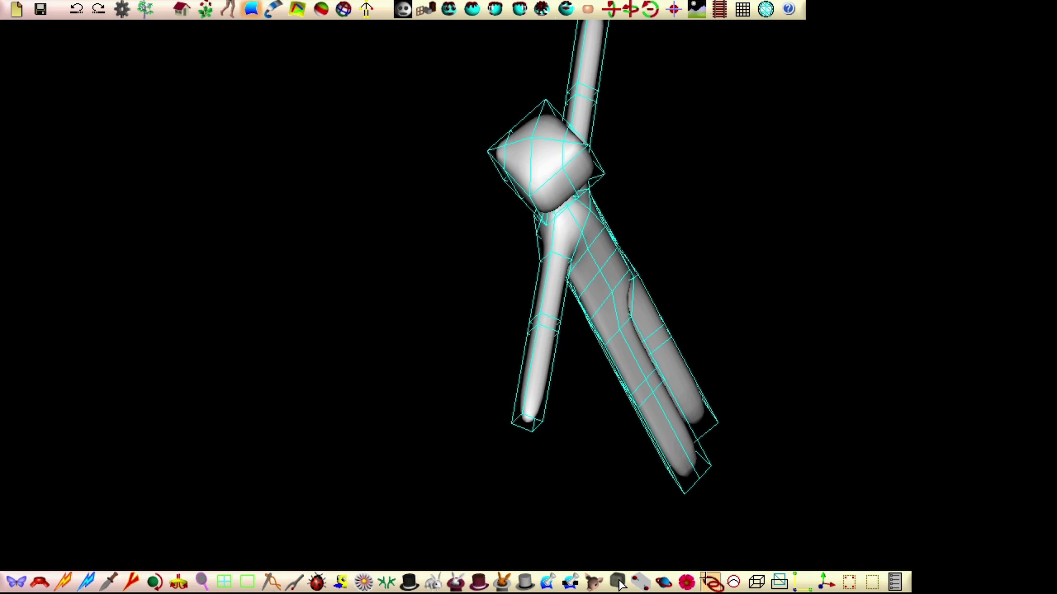
left_click(546, 178)
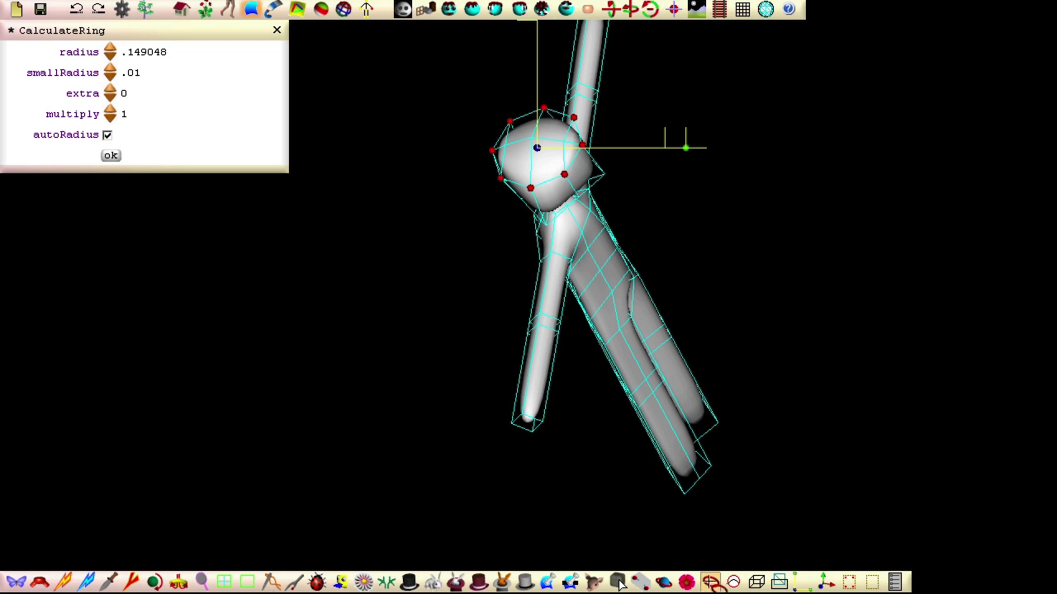
left_click(710, 582)
left_click(572, 207)
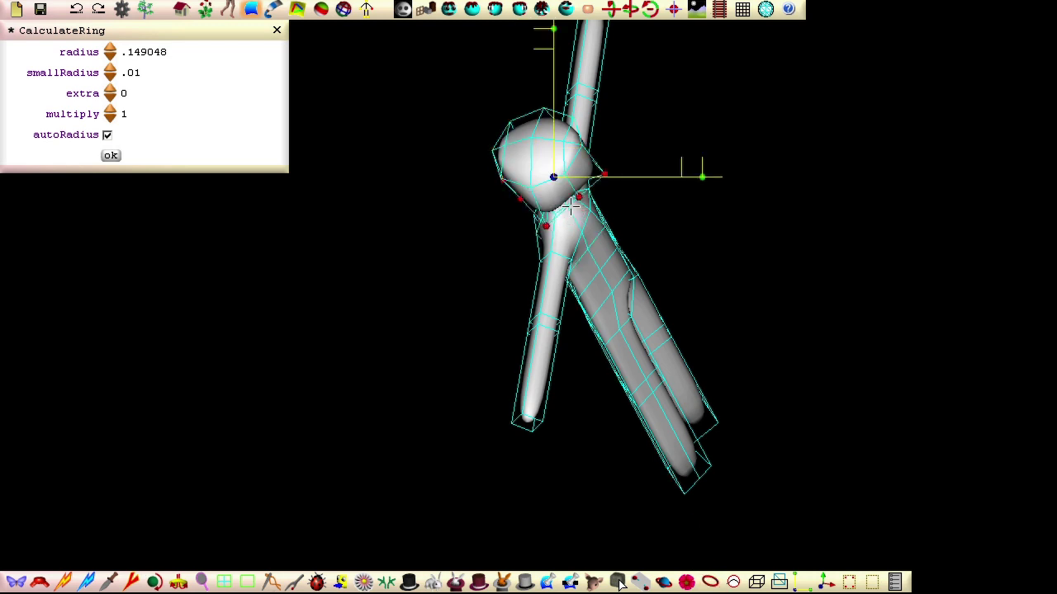
left_click(110, 156)
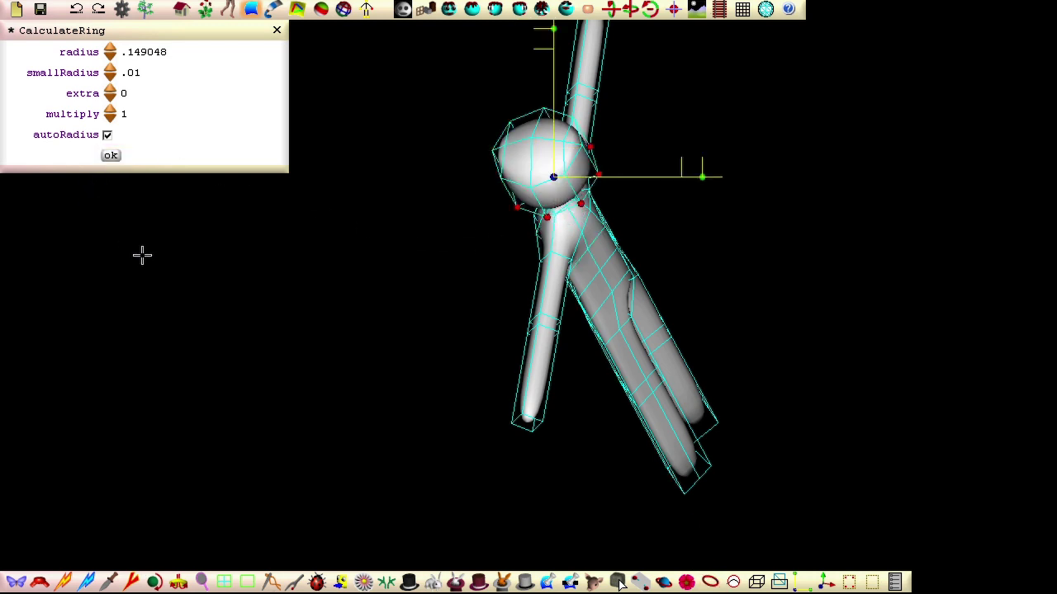
Insert a complete horizontal edge loop around the head, midway between its upper and lower rings
middle_click_drag(315, 500, 374, 171)
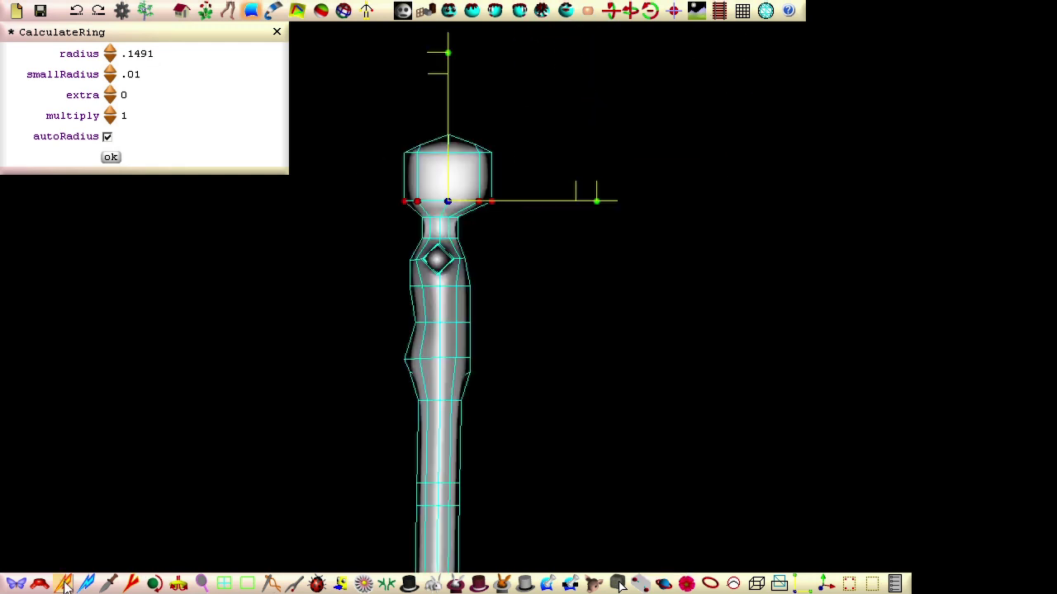
left_click(65, 582)
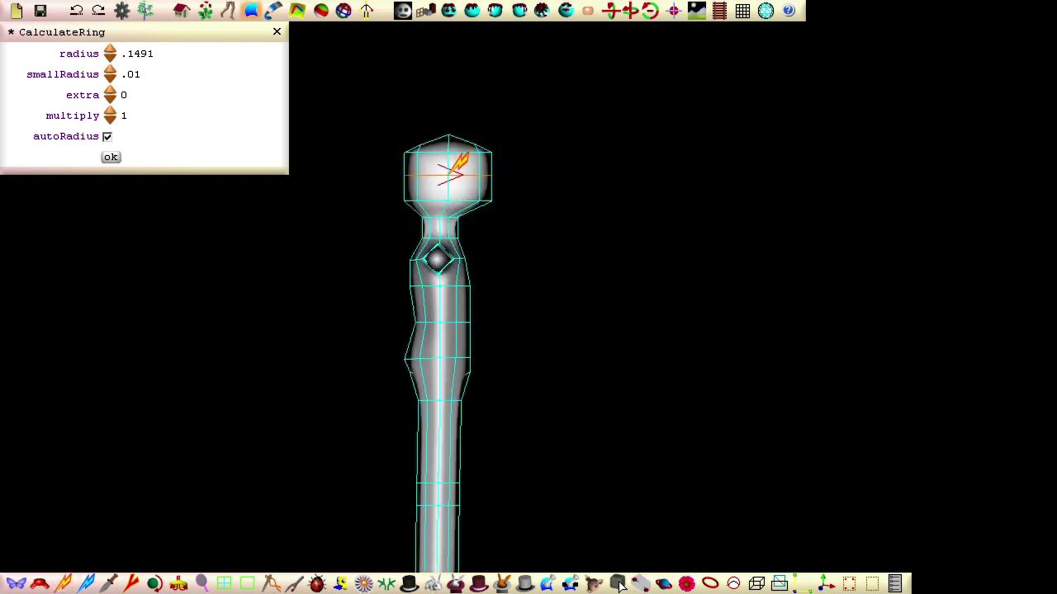
left_click(453, 169)
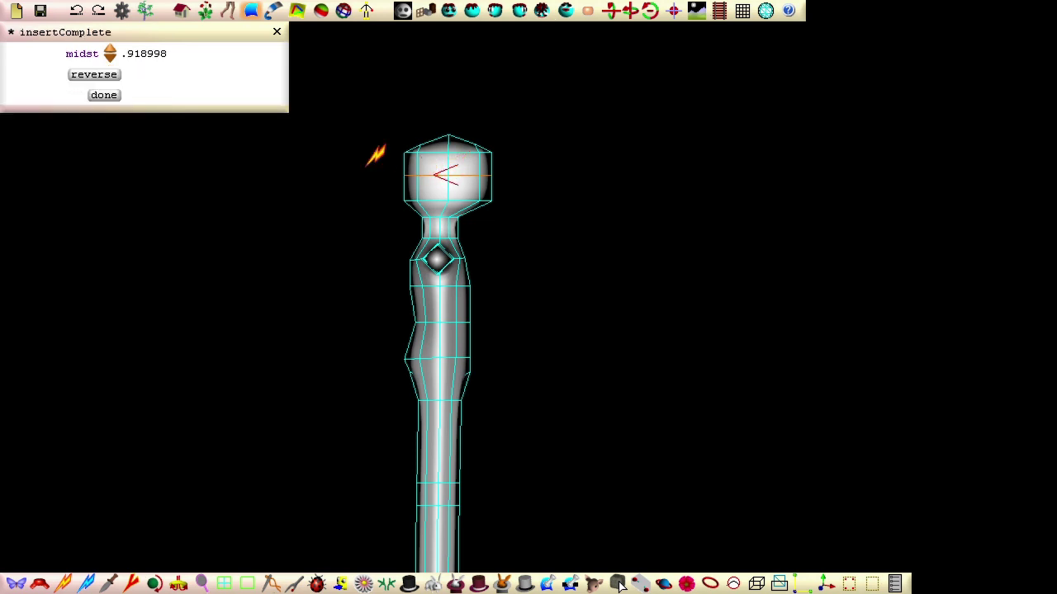
left_click(105, 96)
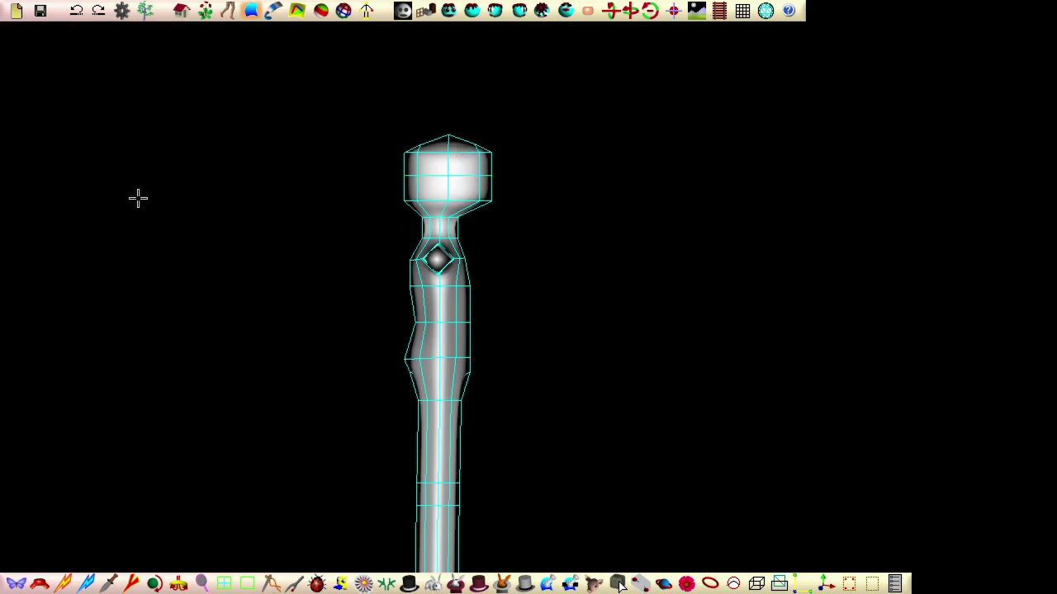
Extrude the middle point on the side of the head into a closed diamond-shaped patch, with distance .01 and one insertion
middle_click_drag(619, 337, 363, 271)
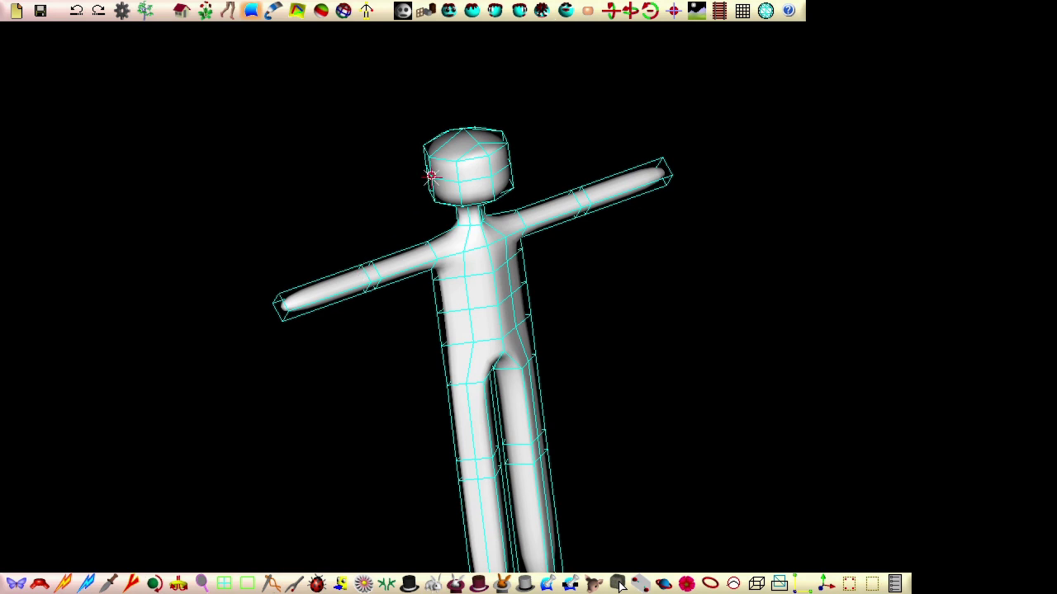
left_click(48, 583)
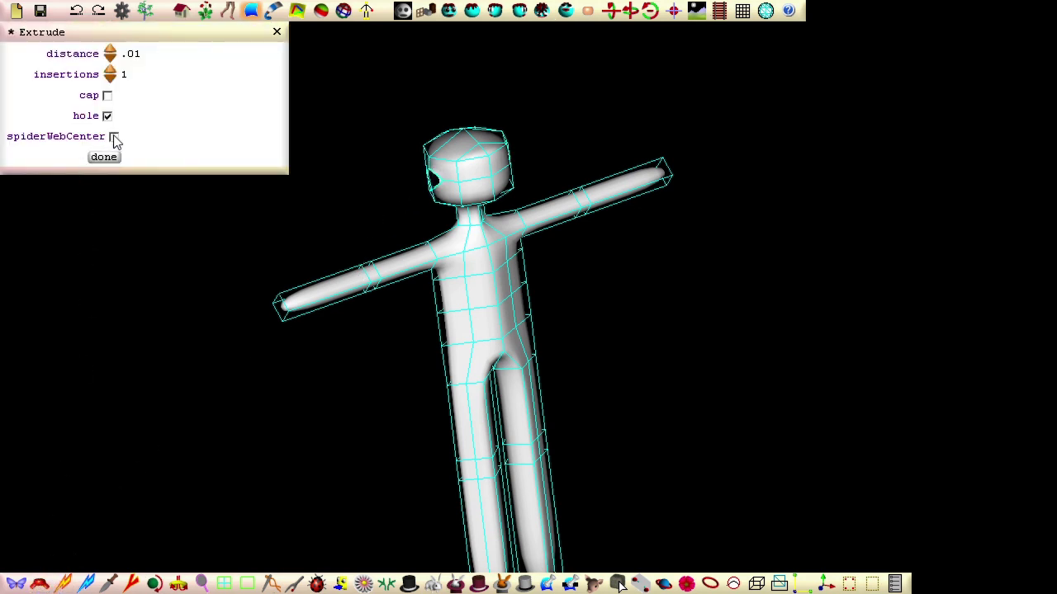
left_click(114, 138)
left_click(105, 157)
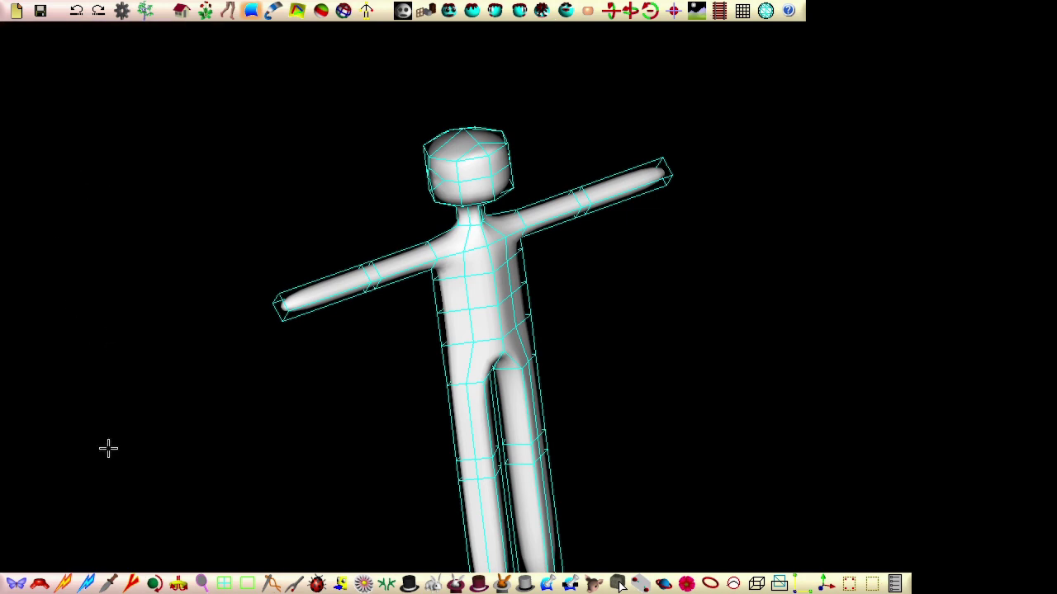
In the side view, tilt the head's crown and upper ring forward about the ring's front end
middle_click_drag(108, 448, 531, 341)
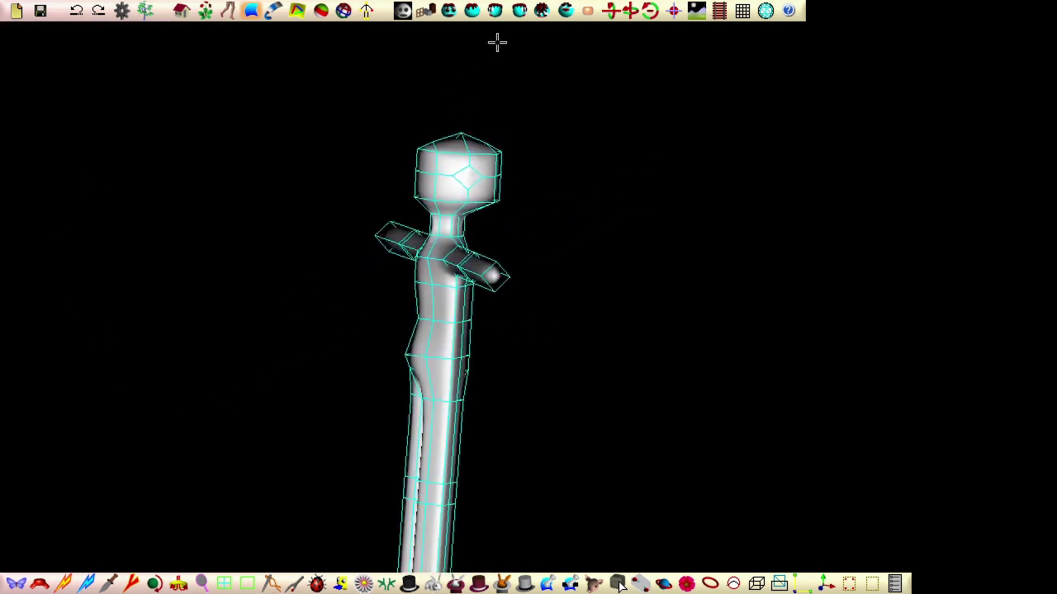
left_click(519, 10)
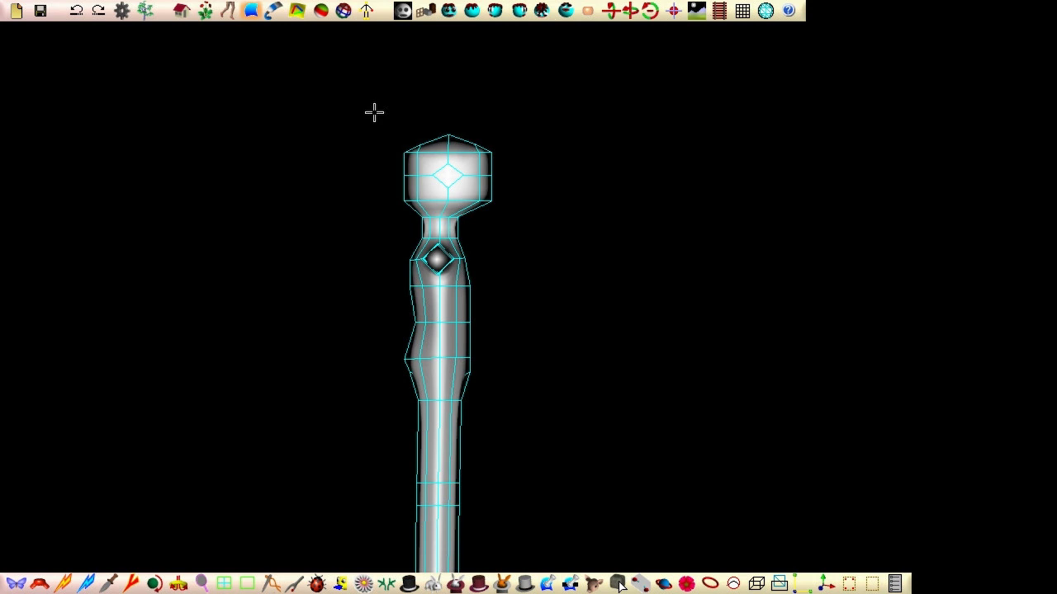
left_click(494, 10)
left_click(519, 10)
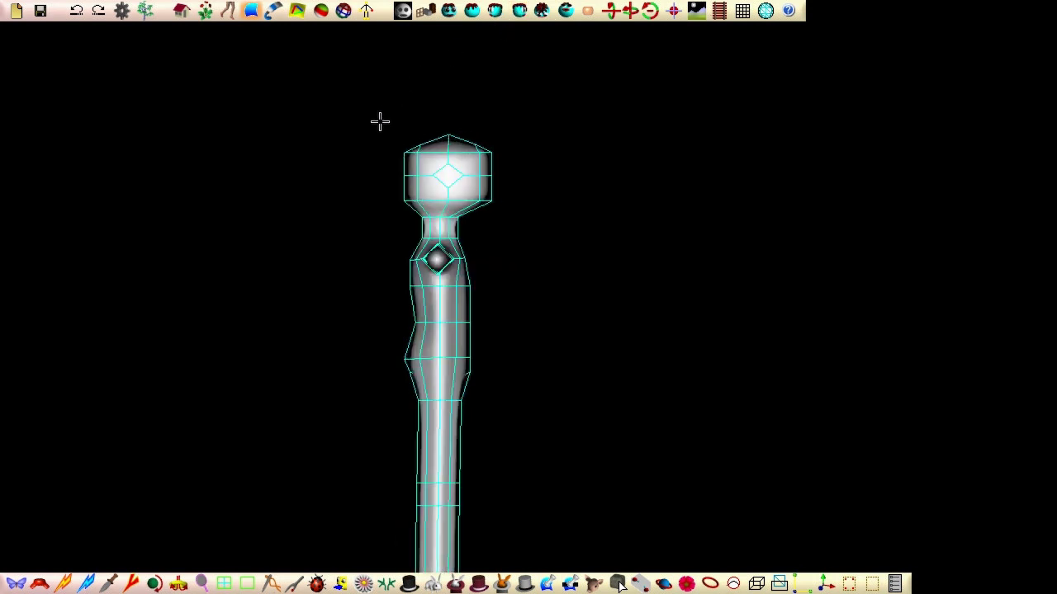
left_click_drag(392, 115, 531, 157)
left_click_drag(445, 152, 492, 153)
left_click_drag(647, 159, 623, 203)
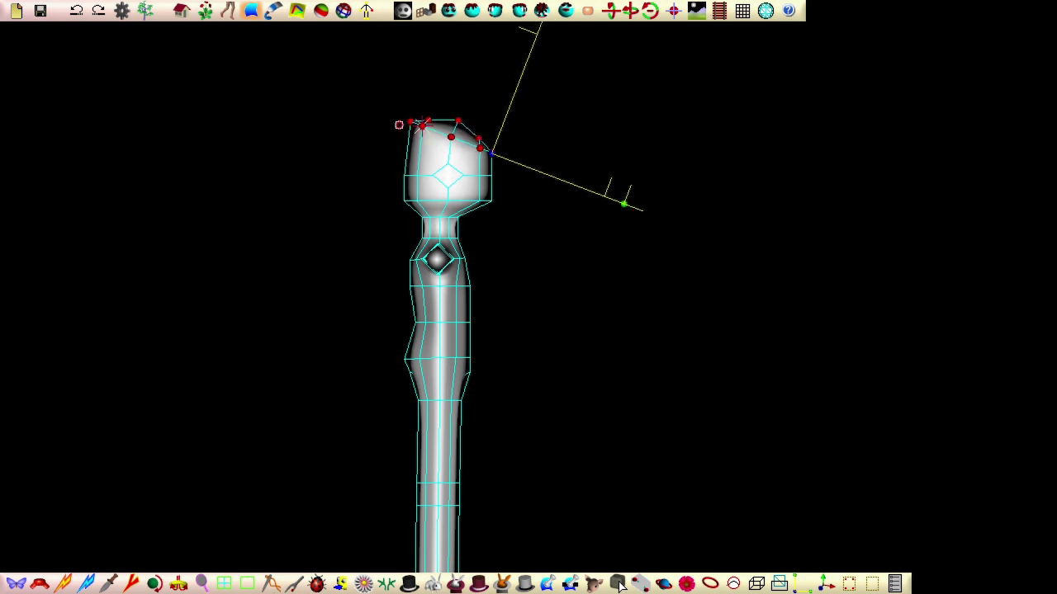
Tilt the head from its middle ring upward farther forward, pivoting about the front end of the middle ring
left_click_drag(354, 95, 545, 190)
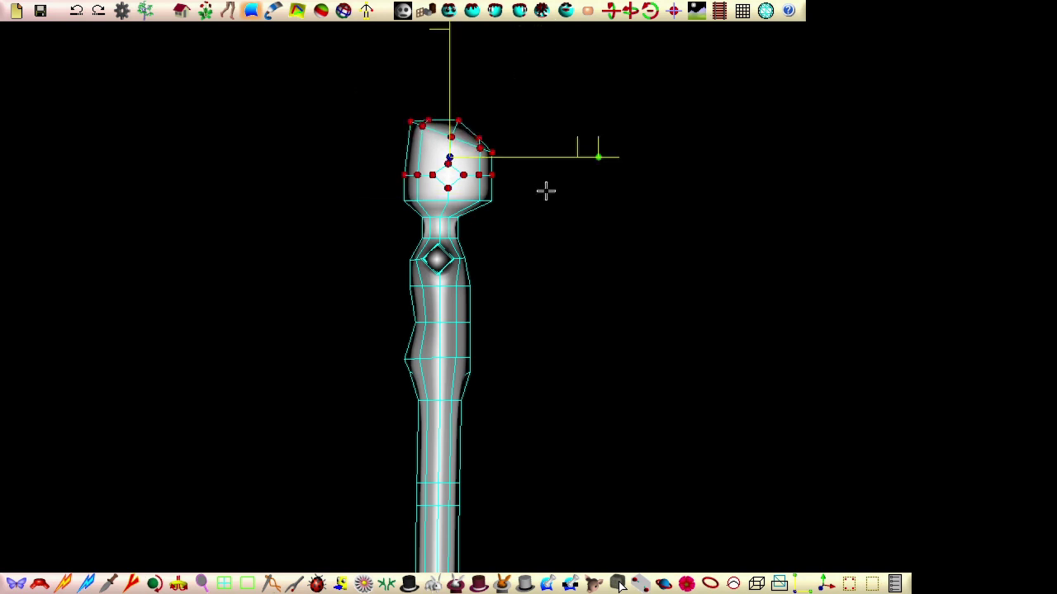
left_click_drag(448, 157, 489, 174)
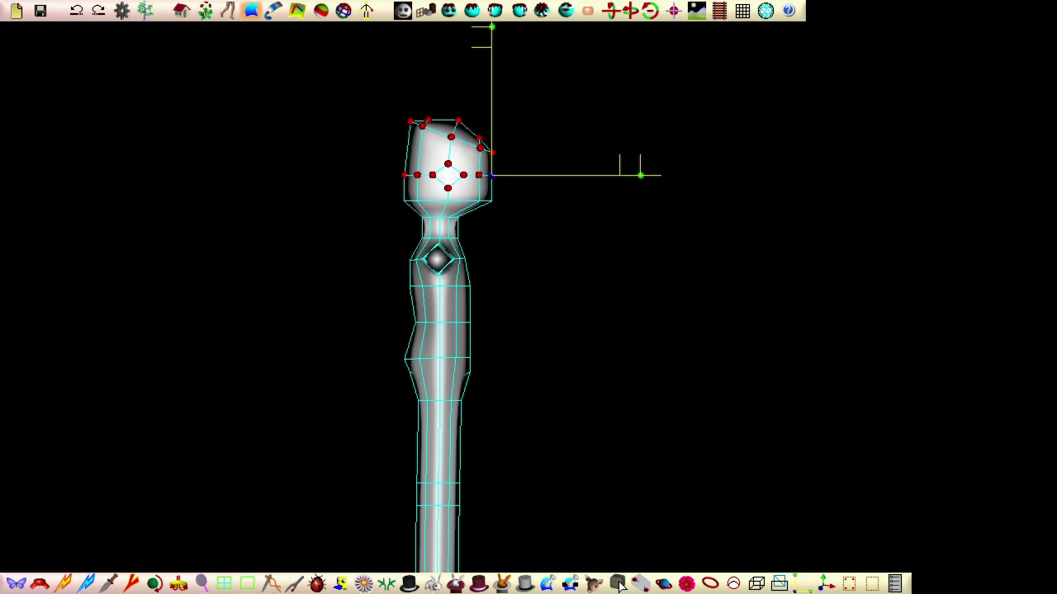
left_click_drag(645, 176, 617, 250)
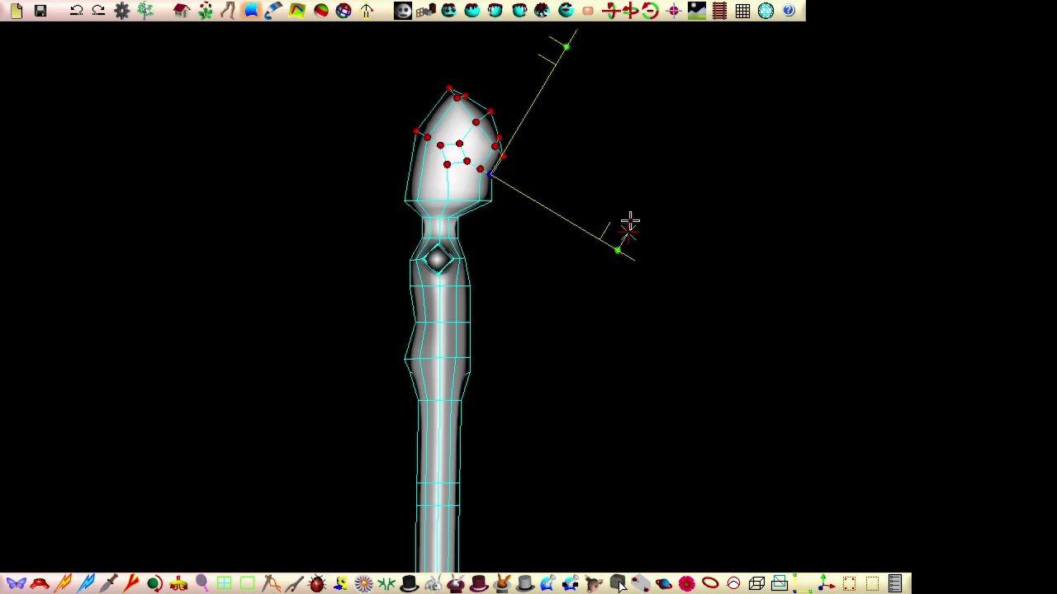
Tilt the whole head, including its lower ring, forward about the front end of the lower ring
left_click_drag(333, 64, 540, 209)
left_click_drag(459, 158, 492, 206)
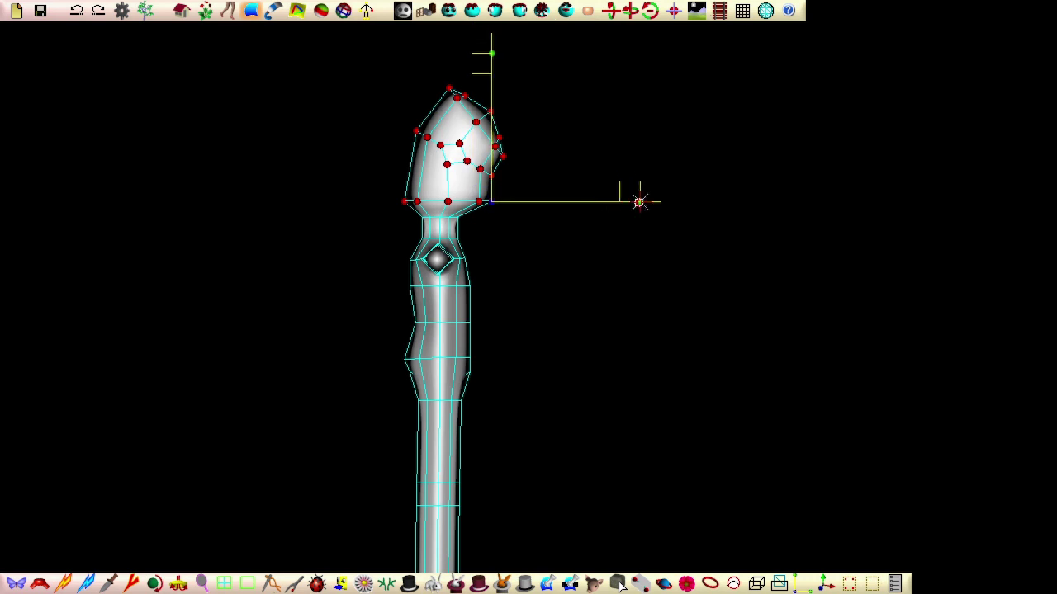
left_click_drag(638, 202, 592, 284)
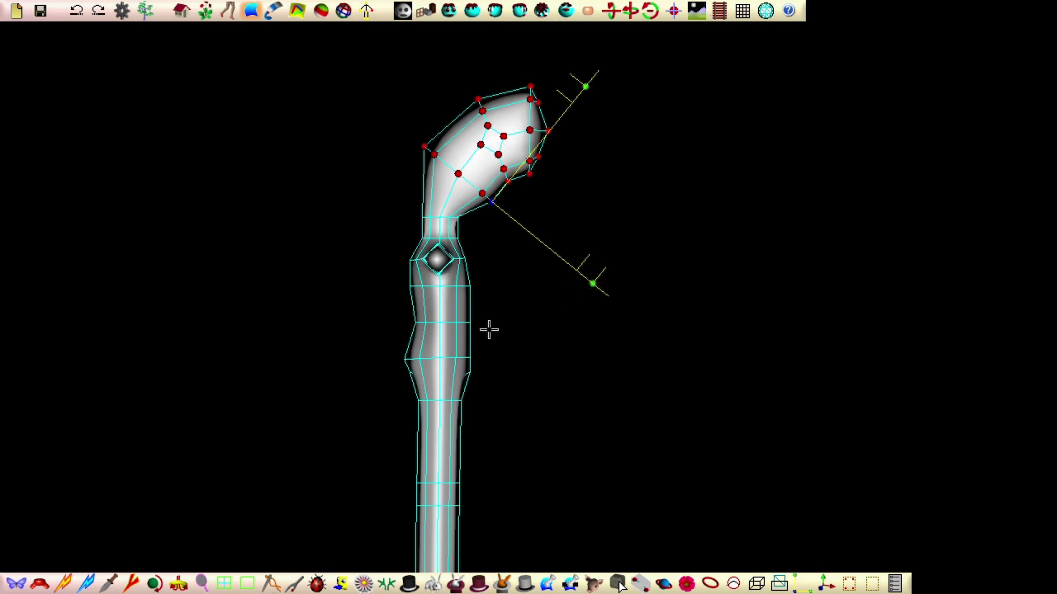
Insert two edge loops on the upper back and top of the head, each ending at the diamond patch on its side
left_click(64, 584)
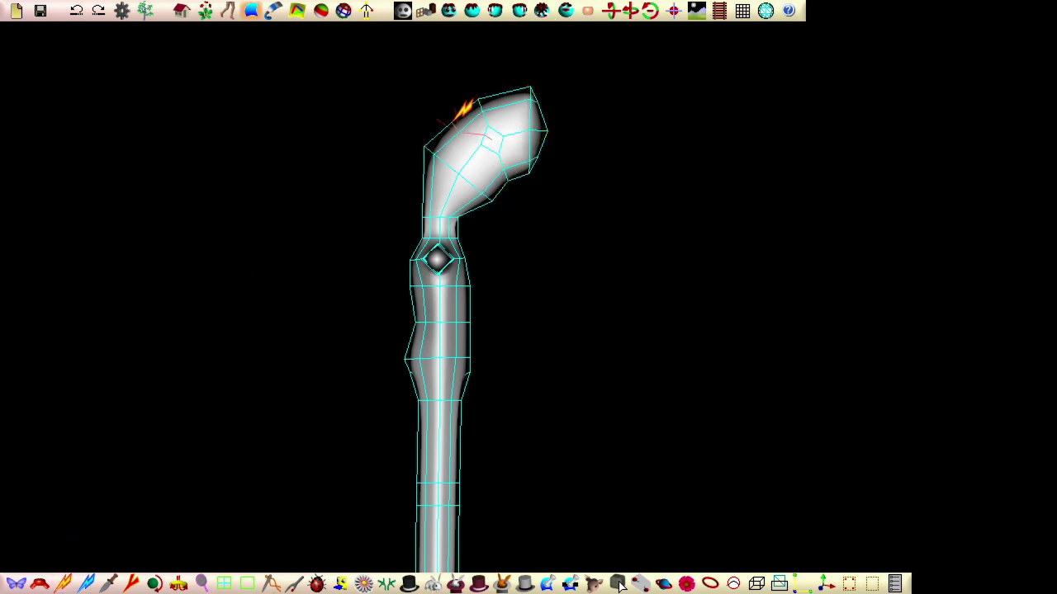
left_click(455, 119)
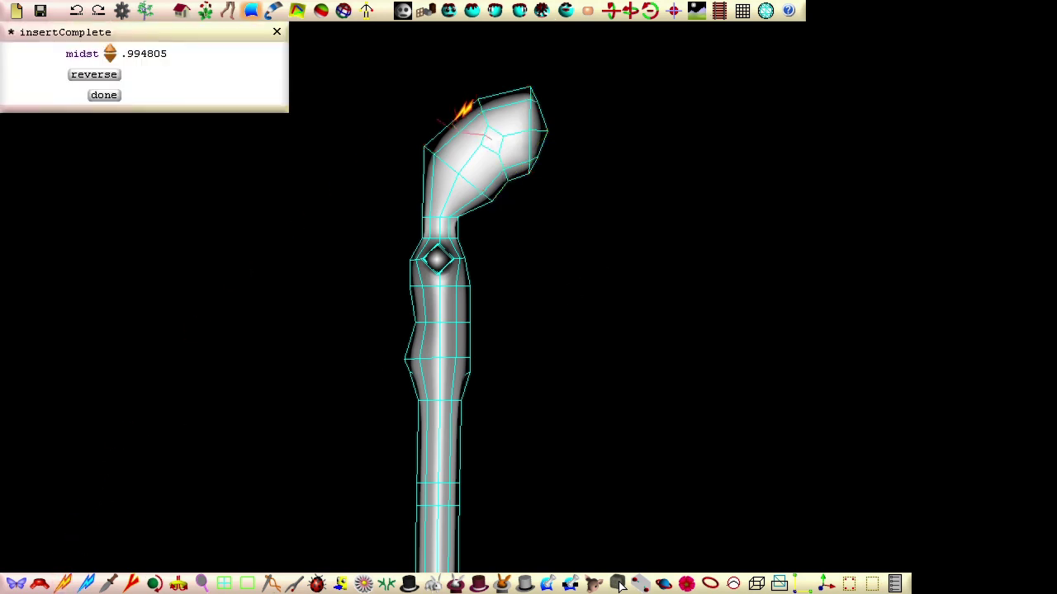
left_click(104, 95)
left_click(65, 577)
left_click(501, 94)
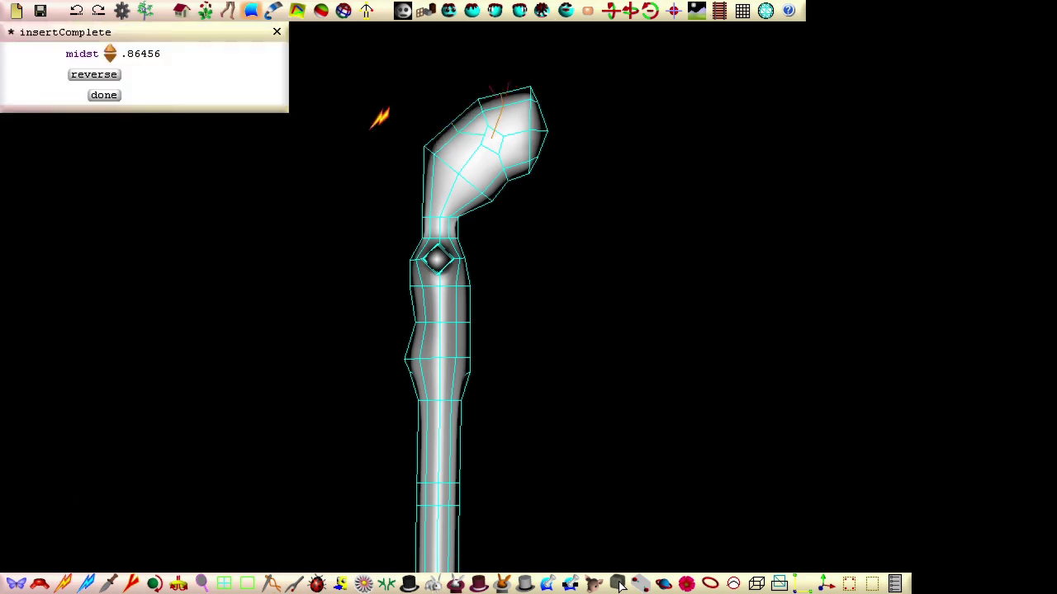
left_click(104, 95)
Lower the group of points at the front of the head, and even out the lowest head ring and shift it back and down
left_click_drag(537, 66, 556, 192)
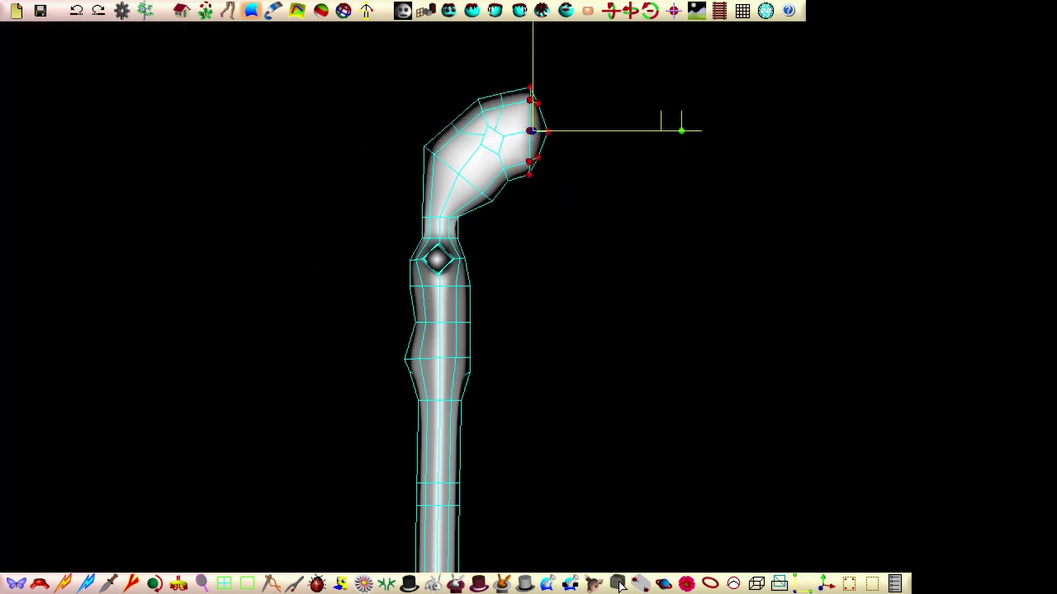
left_click_drag(530, 131, 528, 150)
left_click(710, 582)
left_click(465, 182)
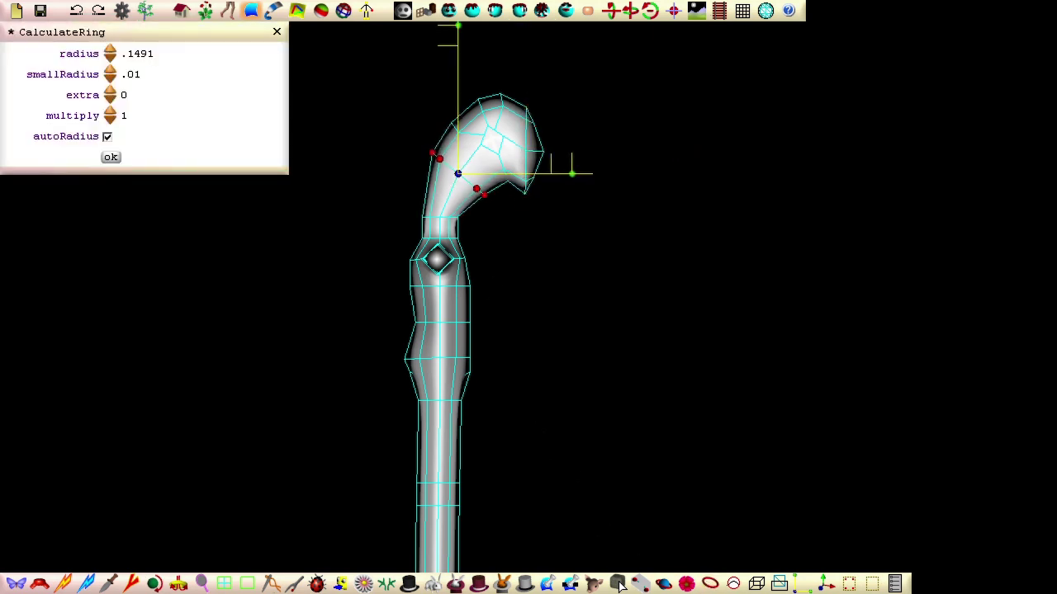
mouse_move(457, 172)
left_mouse_down()
mouse_move(443, 183)
mouse_move(469, 167)
left_mouse_up()
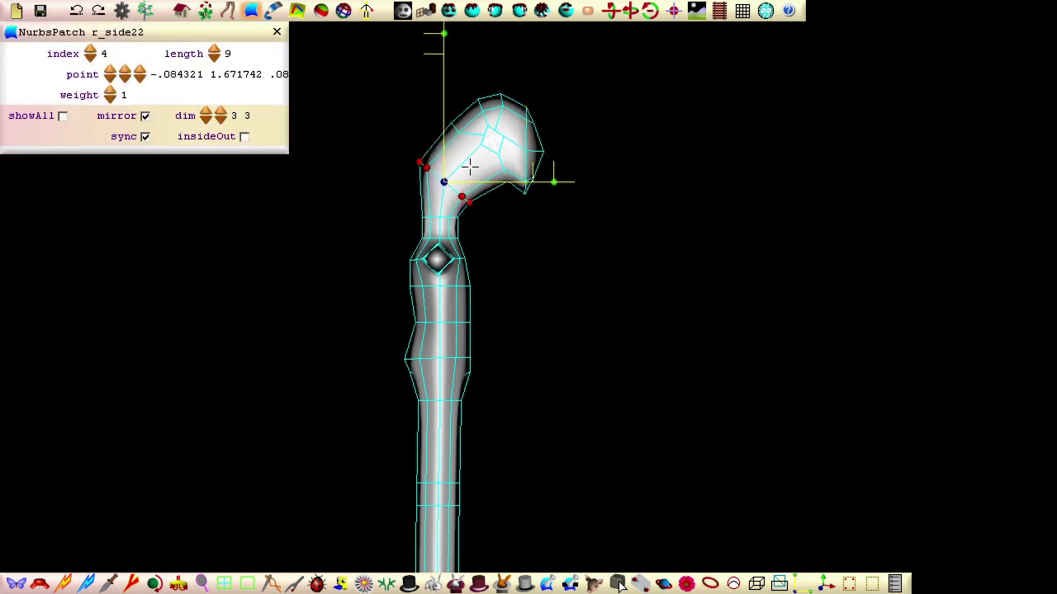
Move all head points above the lowest head ring back and down toward the neck
left_click_drag(401, 38, 577, 207)
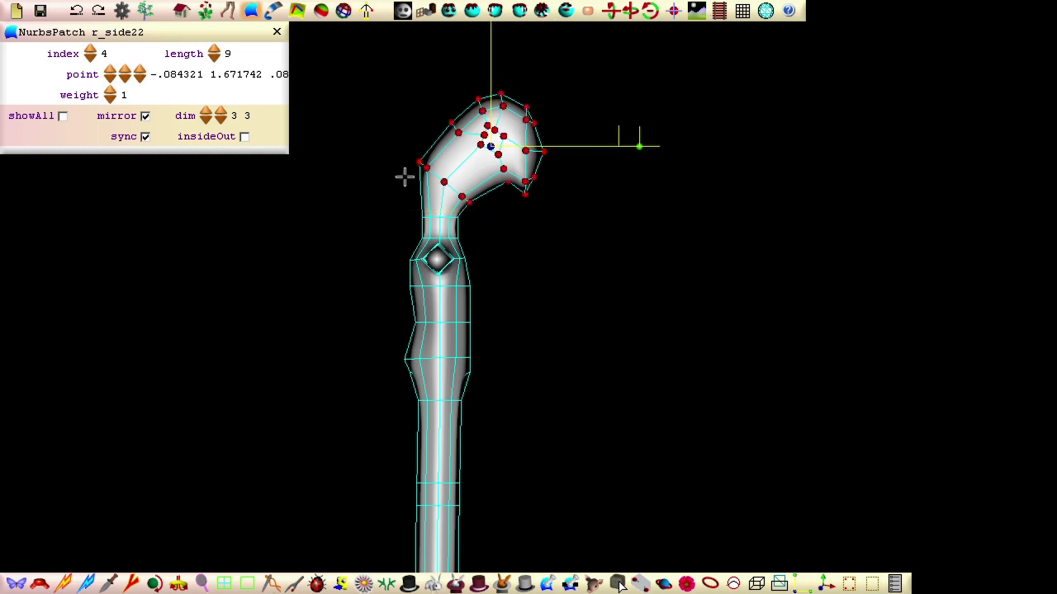
left_click_drag(407, 153, 478, 220, "ctrl")
left_click_drag(525, 194, 508, 210)
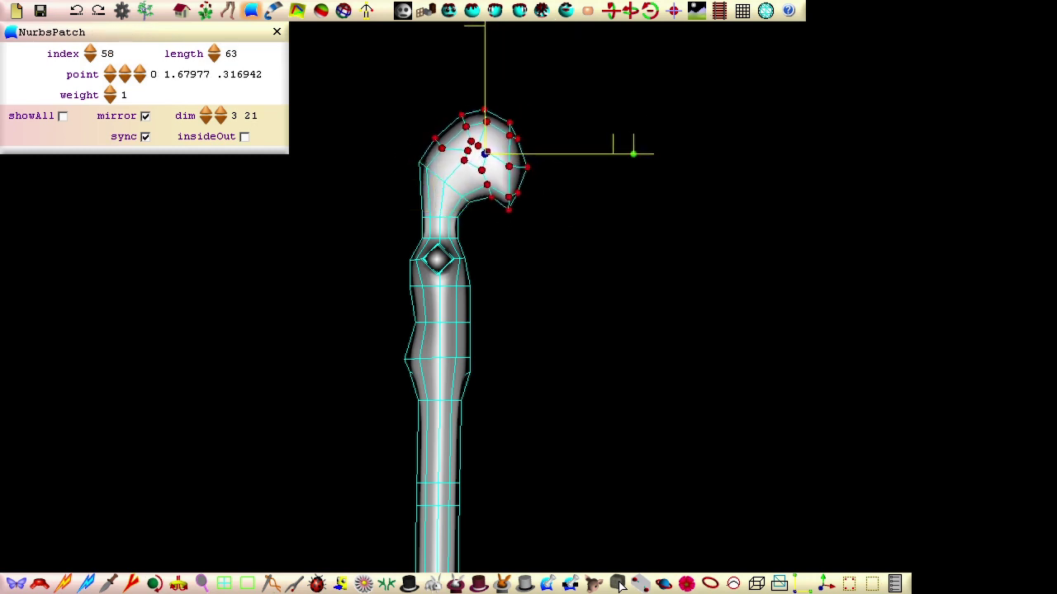
left_click_drag(482, 251, 482, 252)
Shrink the front group of head points and raise it slightly, and nudge the two points at the top of the head upward
left_click_drag(500, 107, 557, 222)
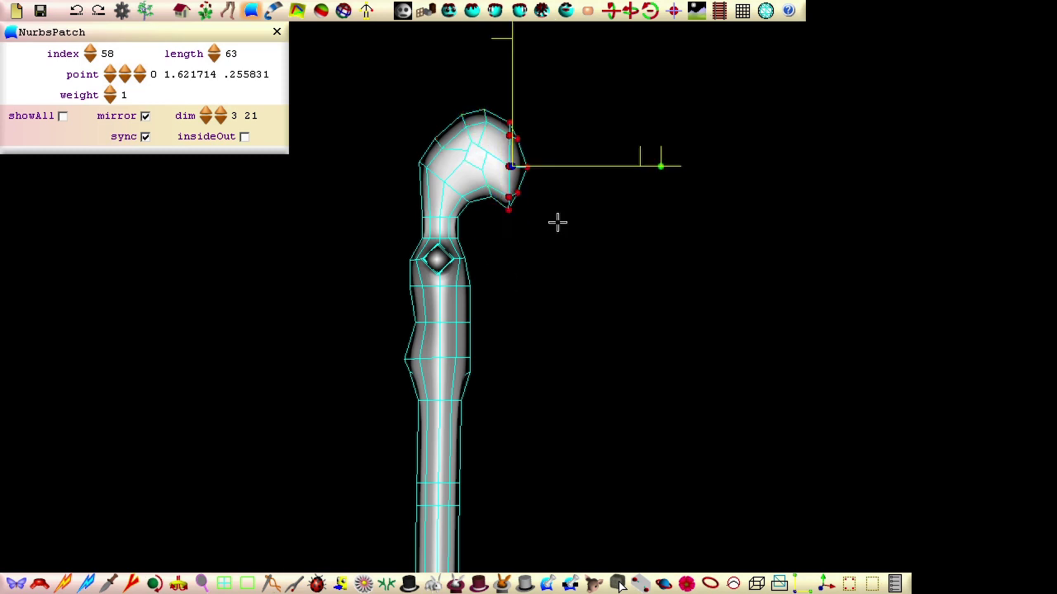
left_click_drag(639, 146, 609, 145)
left_click_drag(509, 201, 506, 191)
left_click_drag(483, 109, 489, 106)
left_click_drag(487, 123, 485, 121)
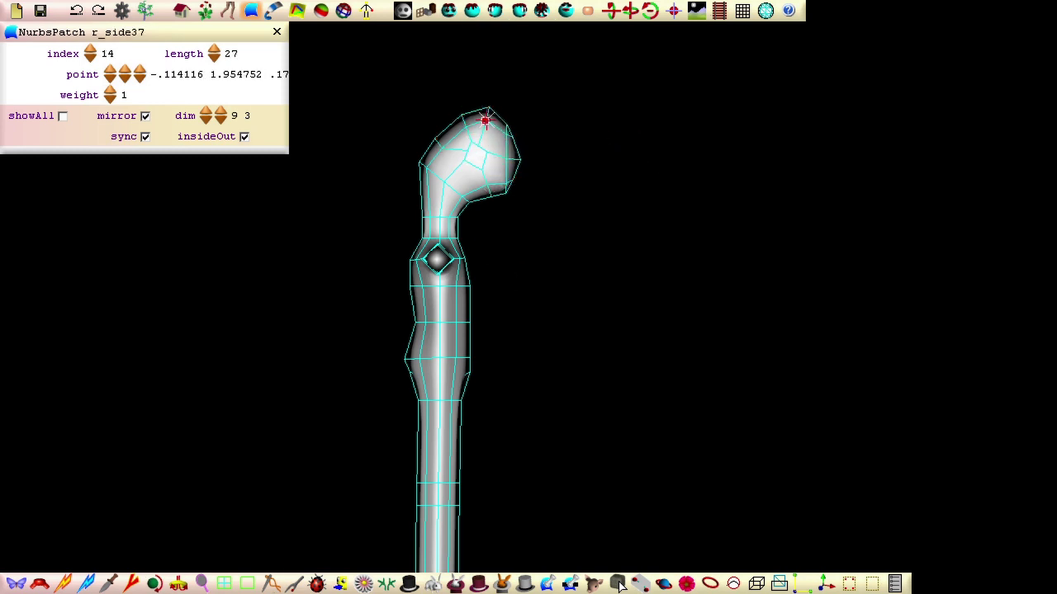
In an enlarged side view, reshape the profile points under the chin and behind the head to make the head fuller
left_click(674, 11)
right_click_drag(408, 269, 227, 517)
middle_click_drag(227, 516, 255, 314)
left_click_drag(524, 195, 544, 181)
left_click_drag(483, 212, 465, 216)
left_click_drag(469, 251, 466, 267)
left_click_drag(557, 218, 558, 239)
left_click_drag(357, 166, 314, 153)
left_click_drag(459, 75, 409, 44)
scroll(513, 169, "down", 3)
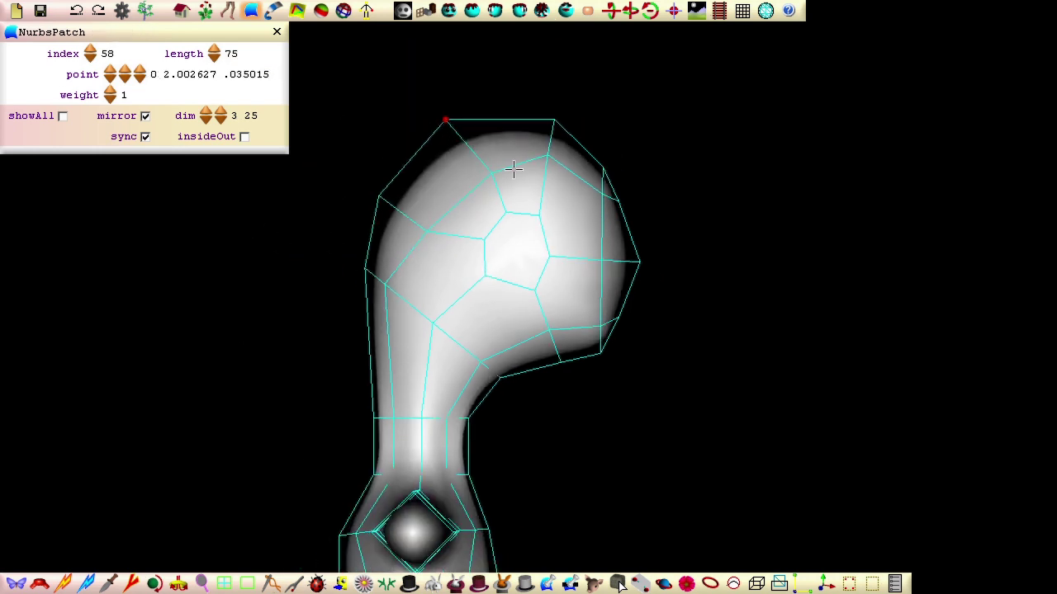
Reposition the points on the crown, upper side, back and lower side of the head to round the skull
left_click_drag(492, 173, 474, 173)
left_click_drag(554, 120, 536, 104)
middle_click_drag(547, 155, 534, 160)
left_click_drag(533, 160, 523, 167)
left_click_drag(550, 210, 456, 317)
left_click_drag(436, 230, 386, 224)
left_click_drag(366, 202, 341, 200)
left_click_drag(352, 274, 337, 309)
left_click_drag(372, 290, 421, 339)
Space out the points of the patch on the side of the head, and pull the upper rear head points backward
left_click_drag(488, 311, 495, 301)
left_click_drag(502, 276, 493, 227)
left_click_drag(437, 259, 429, 262)
left_click_drag(495, 301, 440, 290)
left_click_drag(460, 232, 451, 227)
left_click_drag(461, 178, 434, 183)
left_click_drag(432, 126, 410, 123)
Even out the six-point patch on the side of the head into a calculated ring, and flatten it sideways in the front view
key("o")
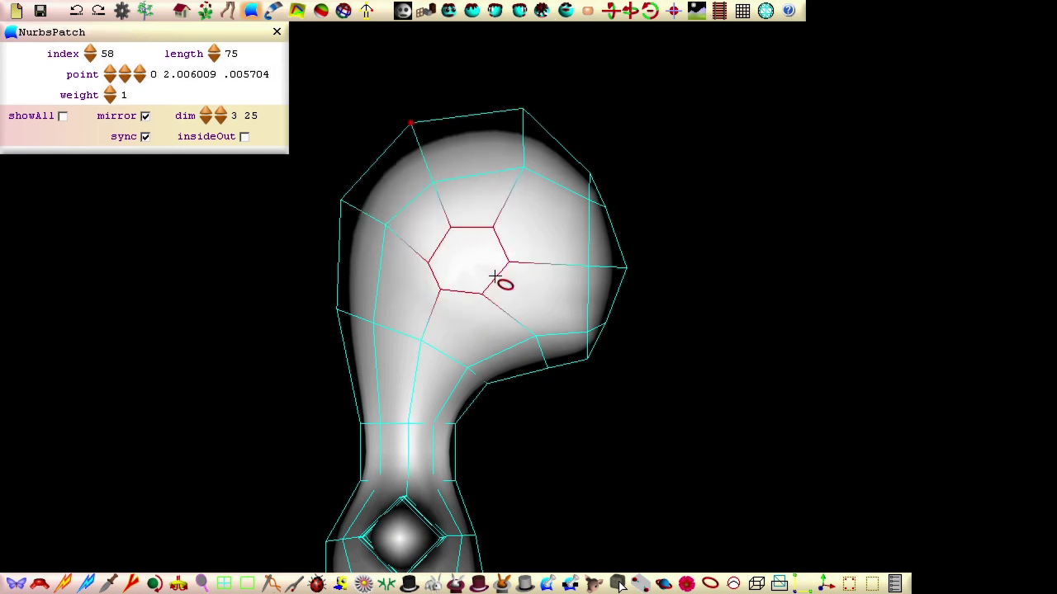
left_click(496, 277)
left_click(110, 157)
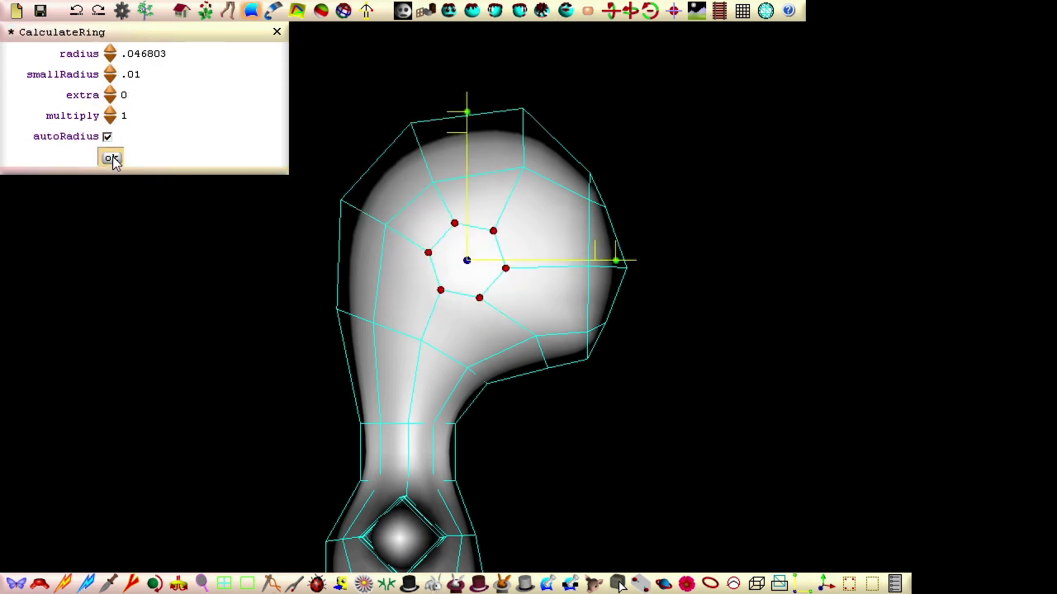
left_click(449, 11)
left_click_drag(647, 260, 498, 260)
left_click_drag(223, 305, 269, 413)
middle_click_drag(296, 376, 661, 330)
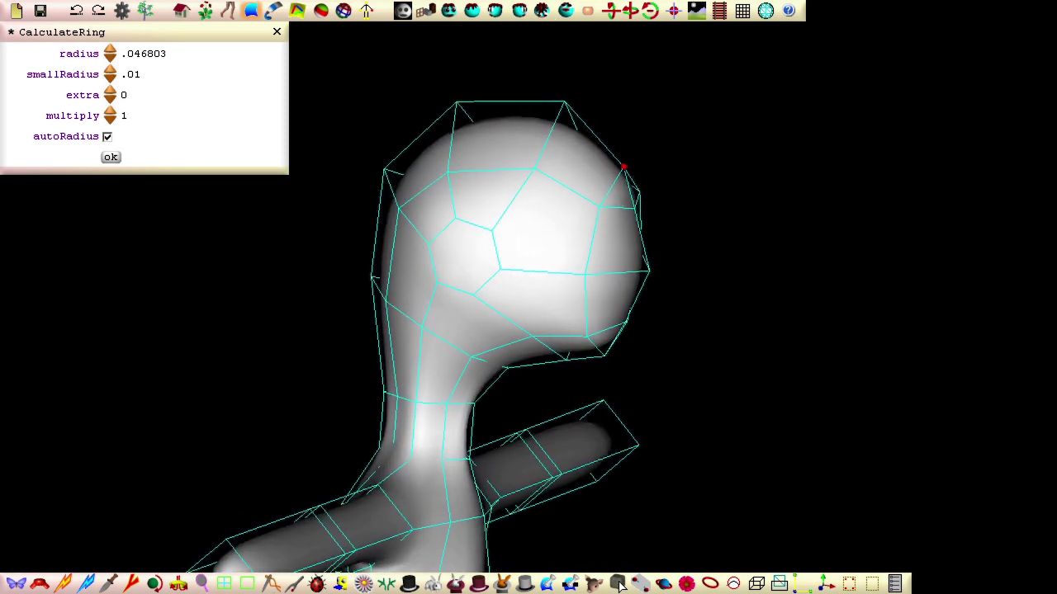
Insert an edge loop from the hand along the arm and shoulder, routed up the neck to the front of the head
left_click(598, 201)
middle_click_drag(308, 392, 634, 330)
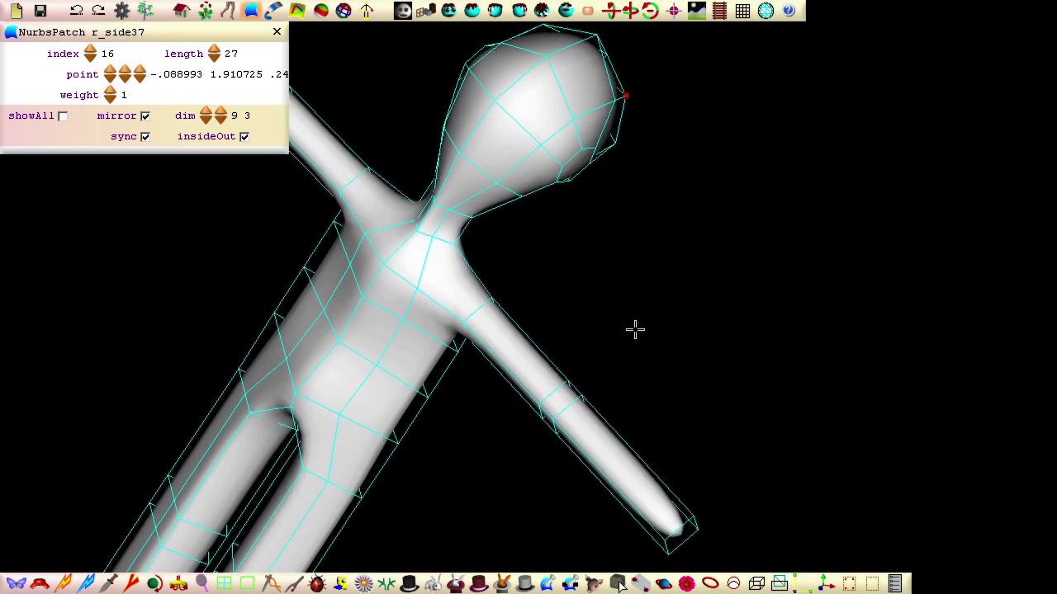
left_click(63, 584)
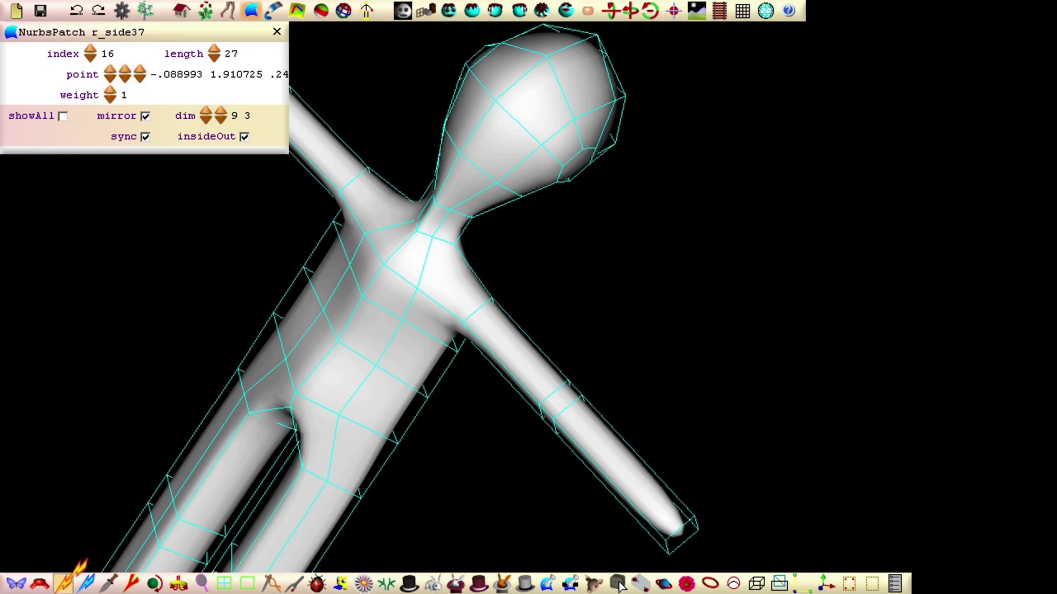
left_click(680, 518)
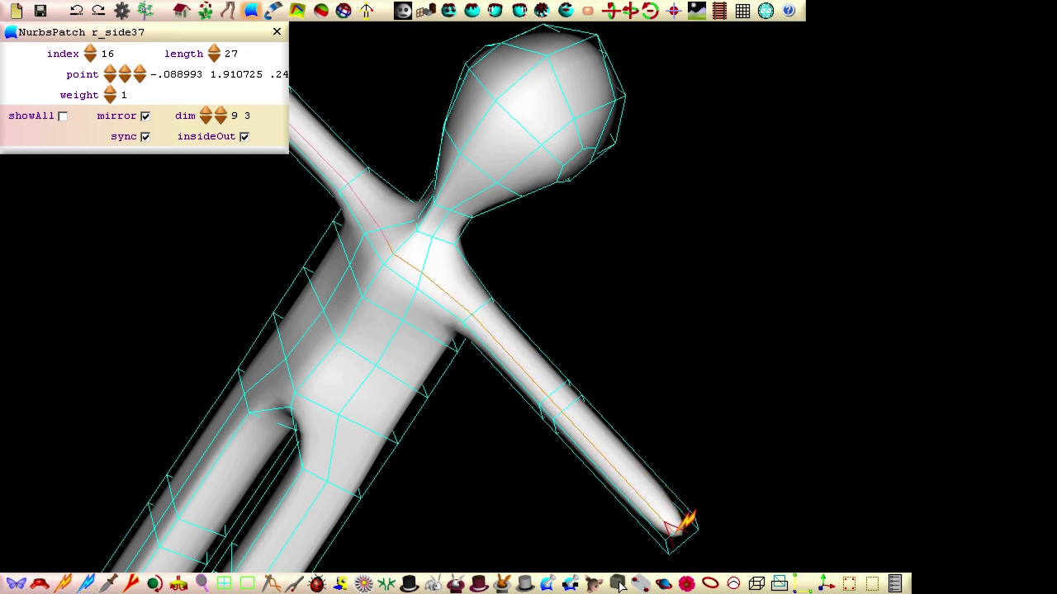
left_click(678, 528)
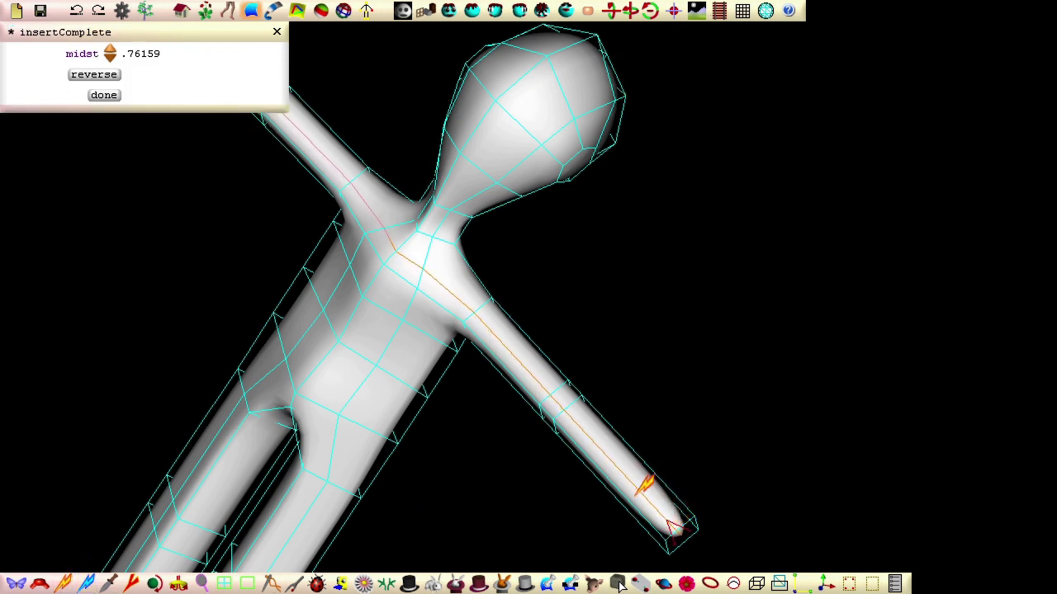
left_click(445, 241)
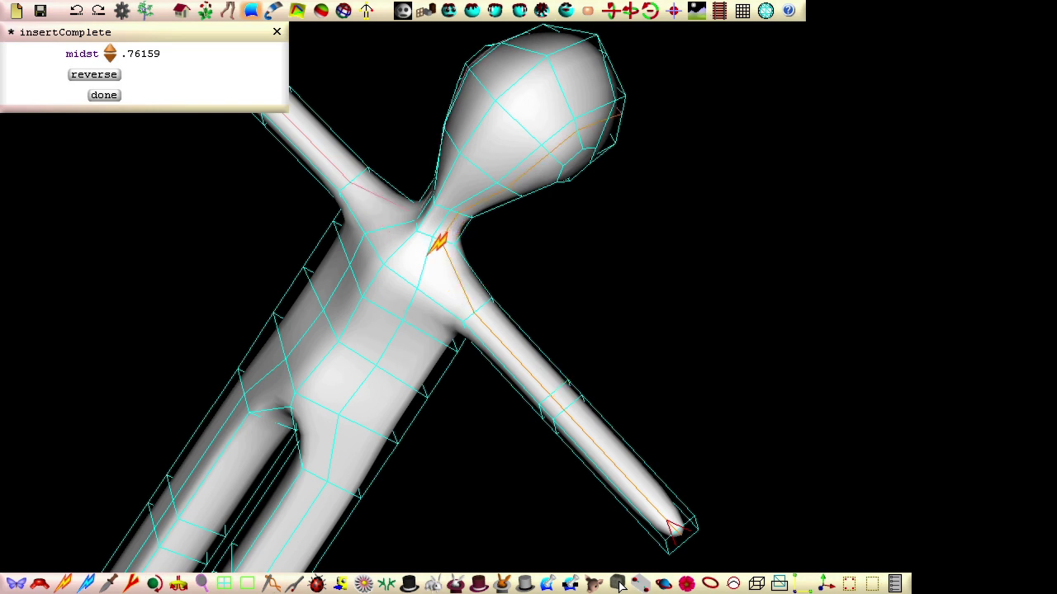
left_click_drag(841, 194, 341, 429)
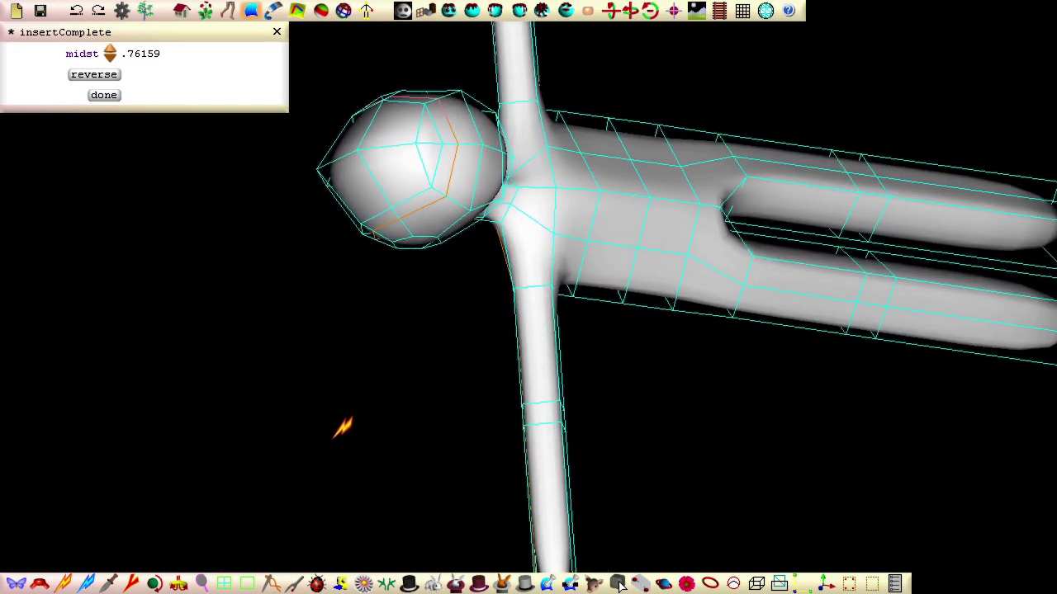
left_click(104, 96)
Insert another edge loop from the hand along a different side of the arm, routed up the neck and over the head
left_click_drag(298, 449, 344, 190)
middle_click_drag(308, 260, 324, 470)
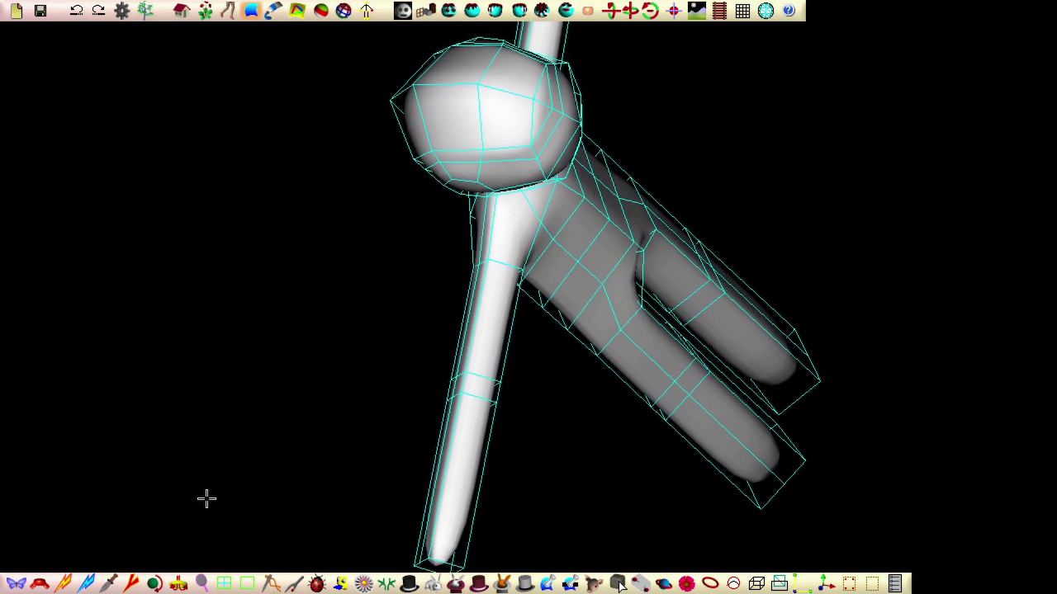
middle_click_drag(206, 497, 182, 491)
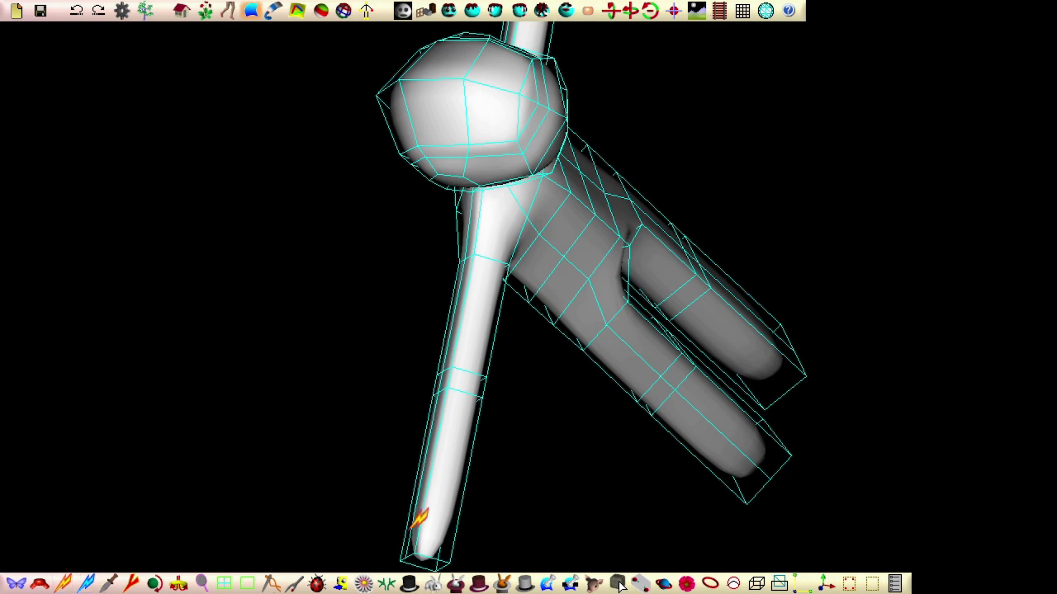
middle_click_drag(444, 538, 448, 390)
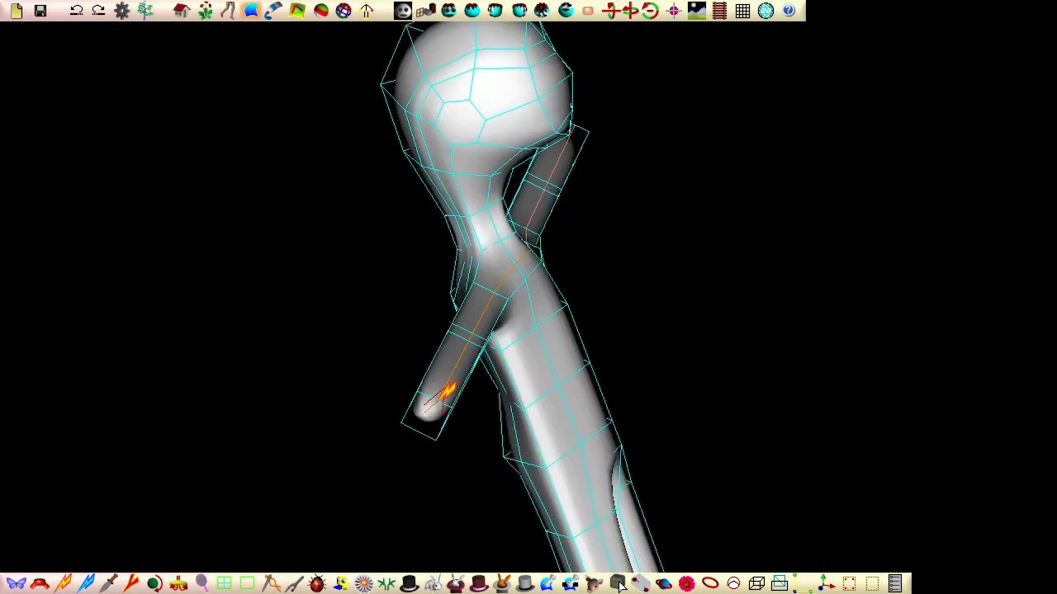
left_click(617, 583)
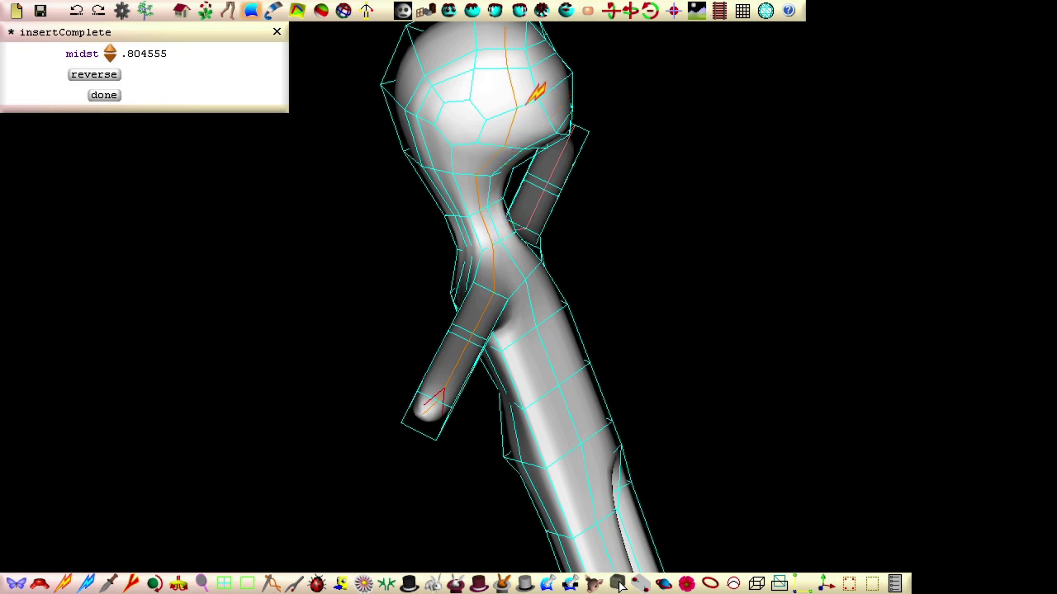
middle_click_drag(269, 253, 110, 514)
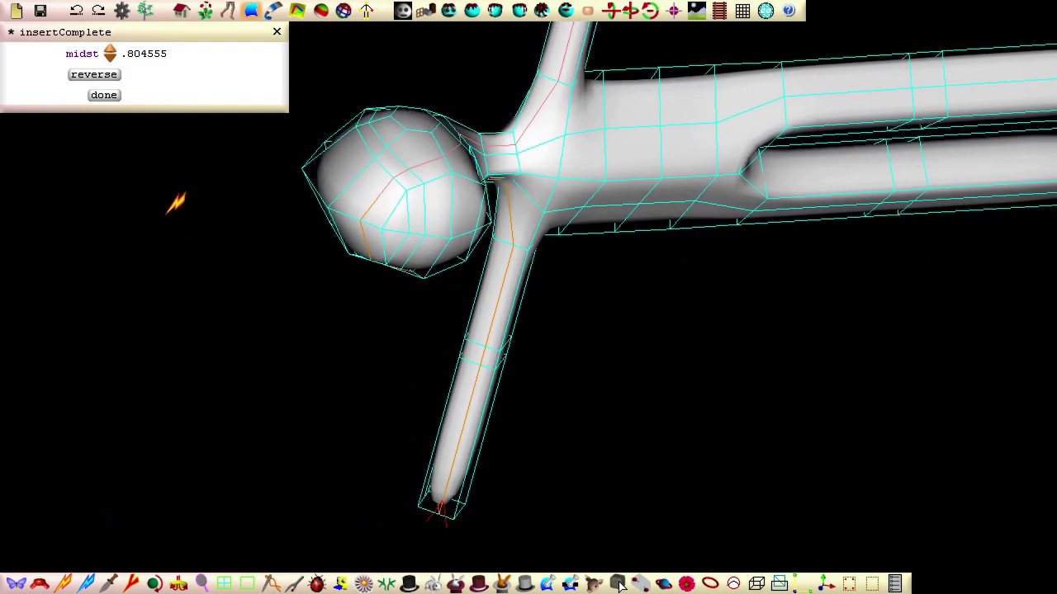
left_click(104, 96)
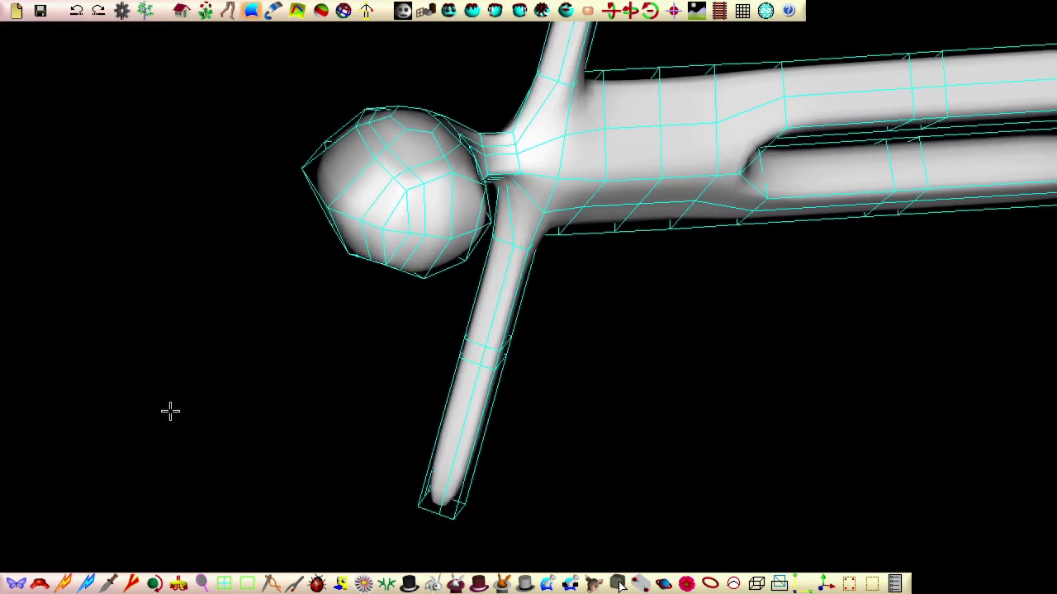
Even out the ring at the top of the neck into a calculated ring with small radius .01 and automatic radius
middle_click_drag(170, 411, 257, 466)
left_click(712, 584)
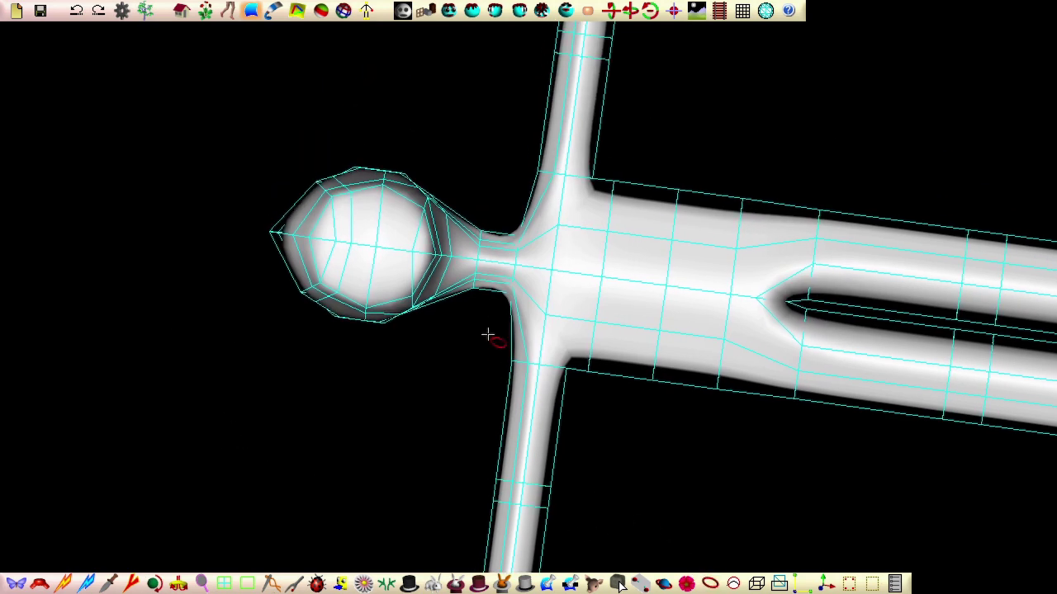
left_click(476, 265)
left_click(112, 157)
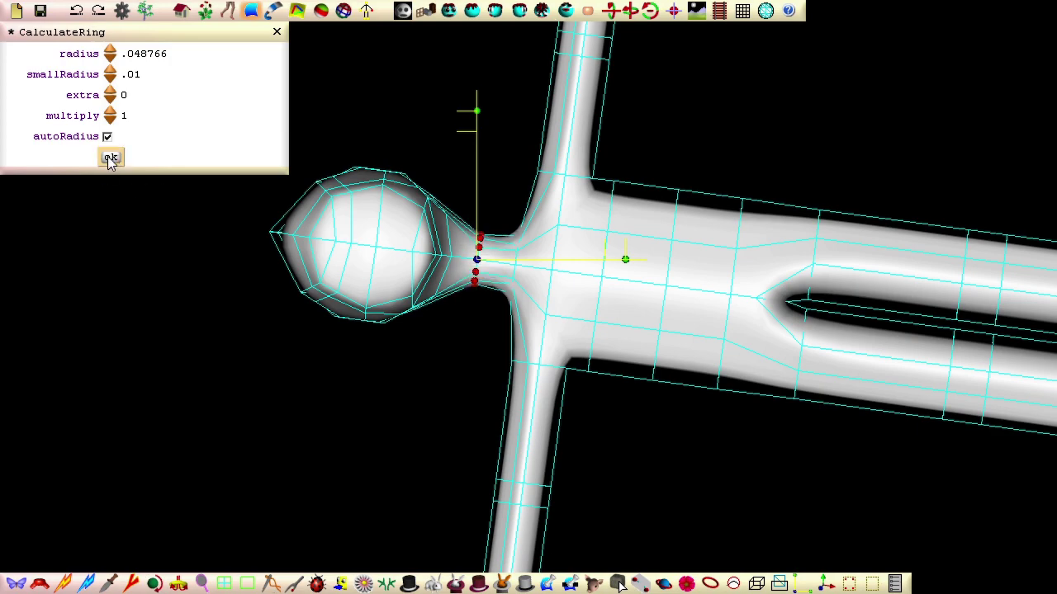
Even out the ring at the base of the neck into a calculated ring
middle_click_drag(213, 396, 358, 557)
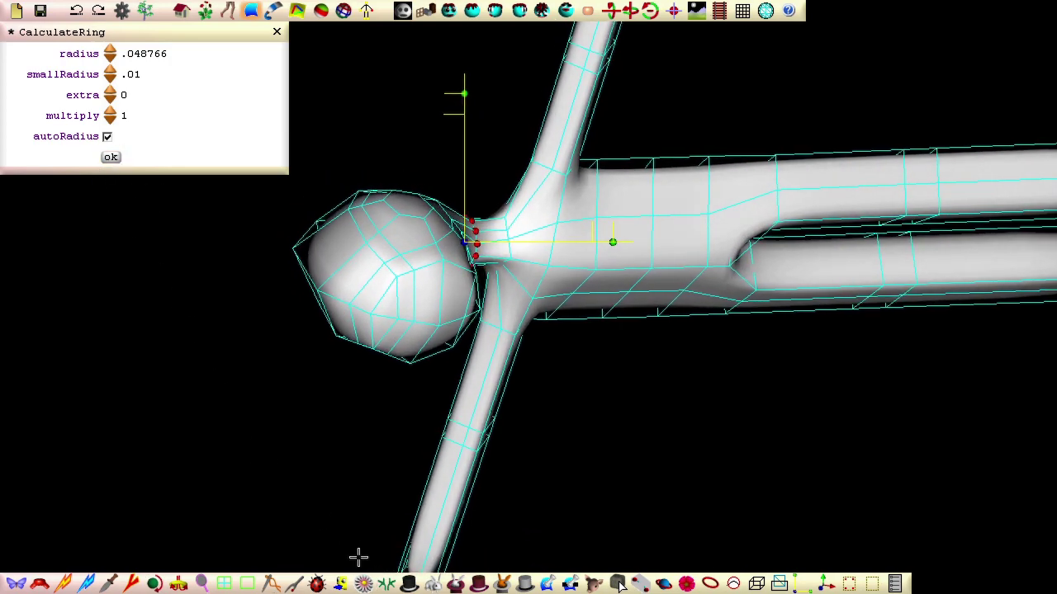
middle_click_drag(368, 438, 407, 583)
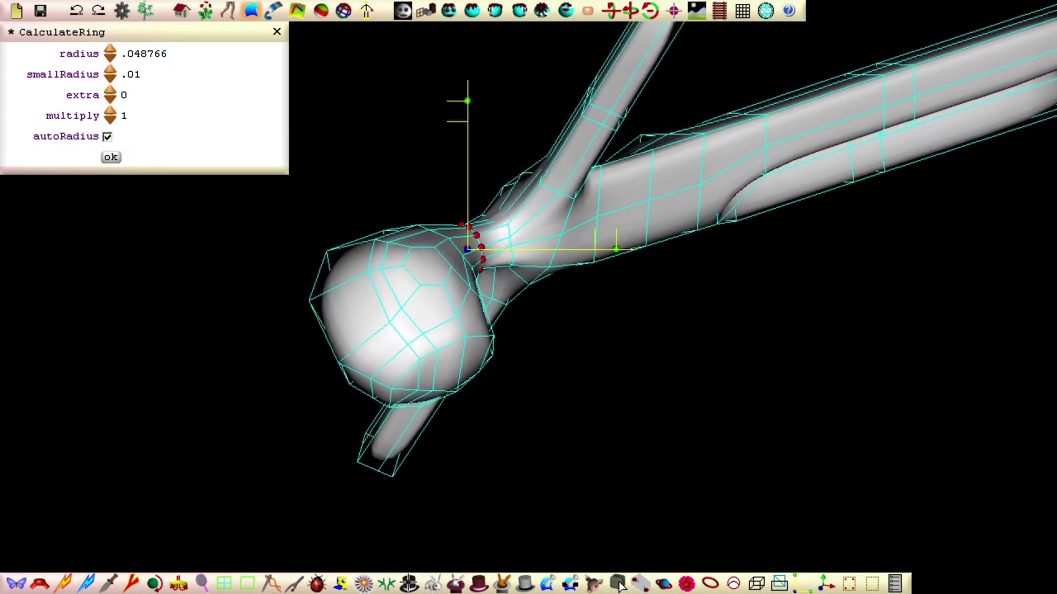
left_click(709, 585)
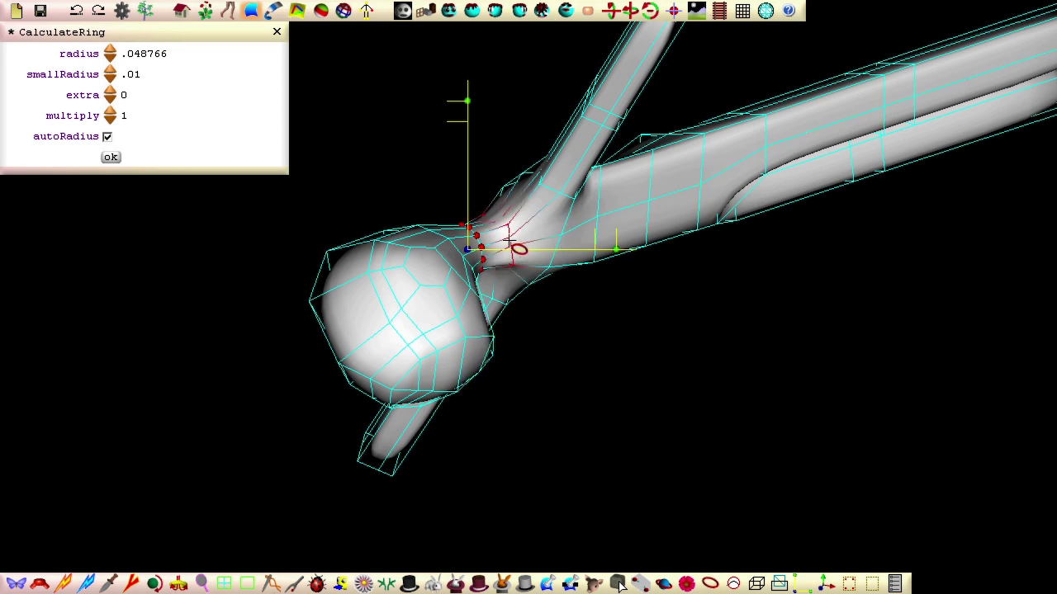
left_click(509, 240)
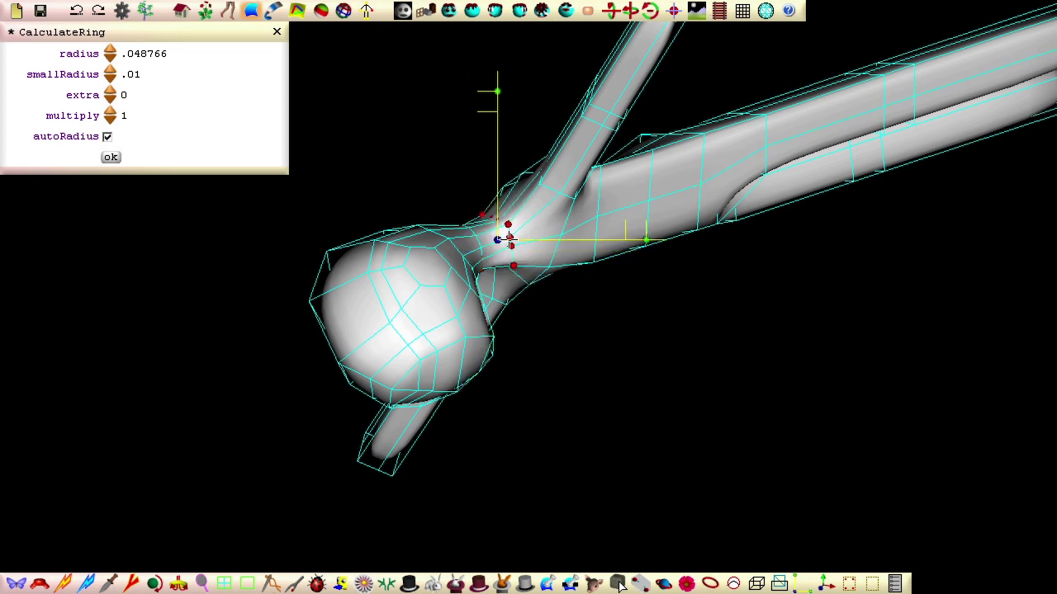
left_click(111, 159)
Even out the chest ring just below the armpits with a calculated ring, and widen it sideways in the front view
middle_click_drag(235, 438, 467, 309)
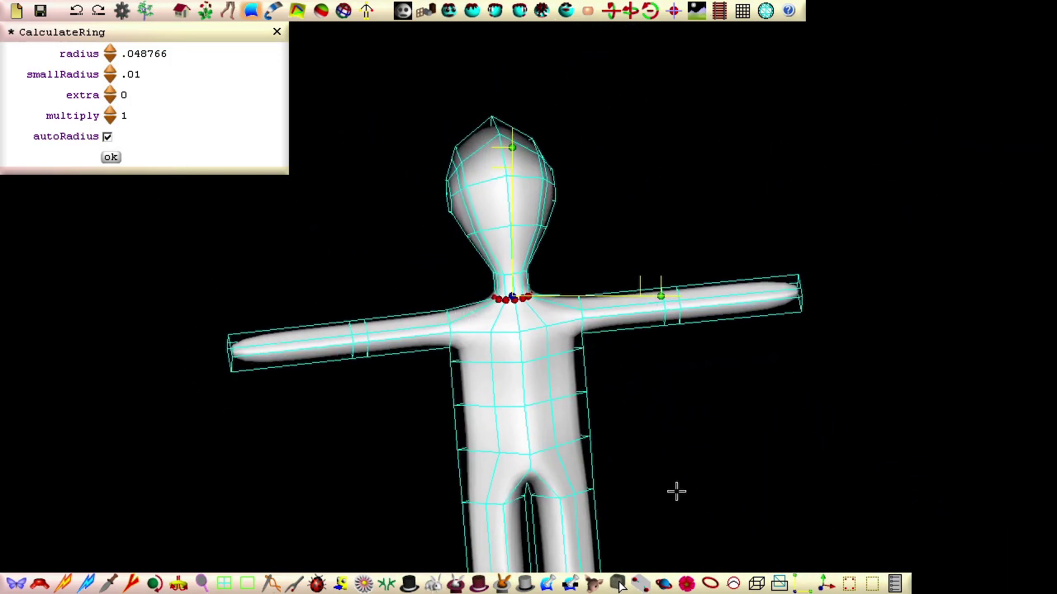
left_click(484, 362)
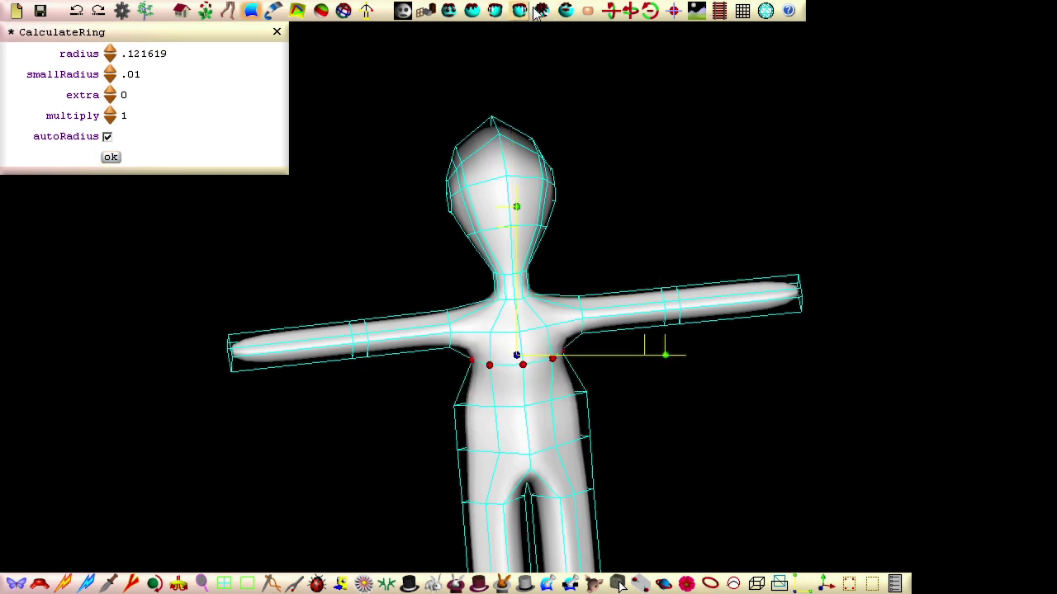
left_click(588, 10)
left_click_drag(679, 347, 713, 346)
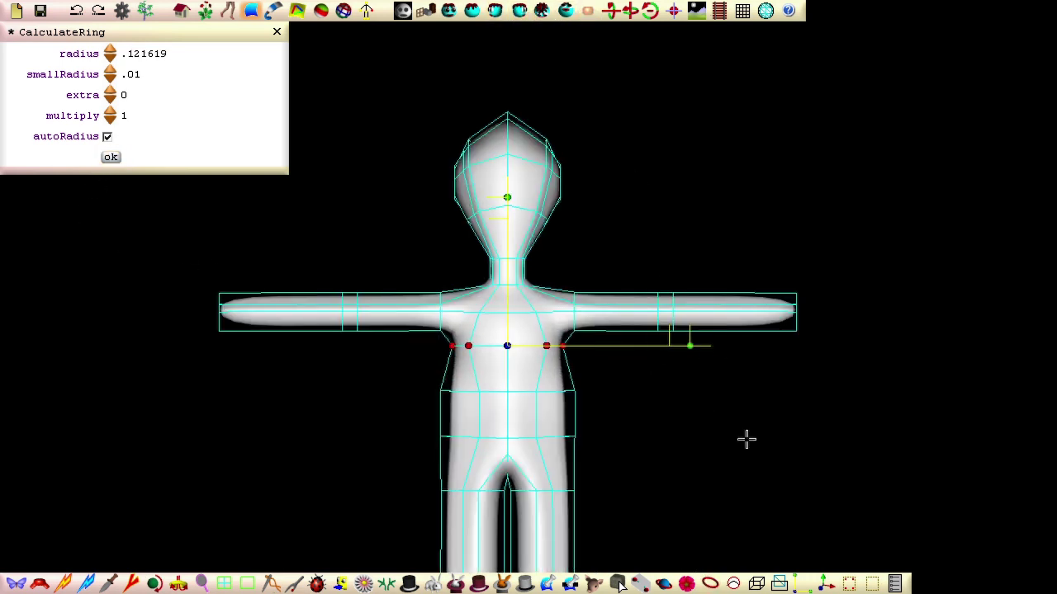
Even out the waist ring and the hip ring below it with calculated rings, widening each sideways in the front view
left_click(459, 393)
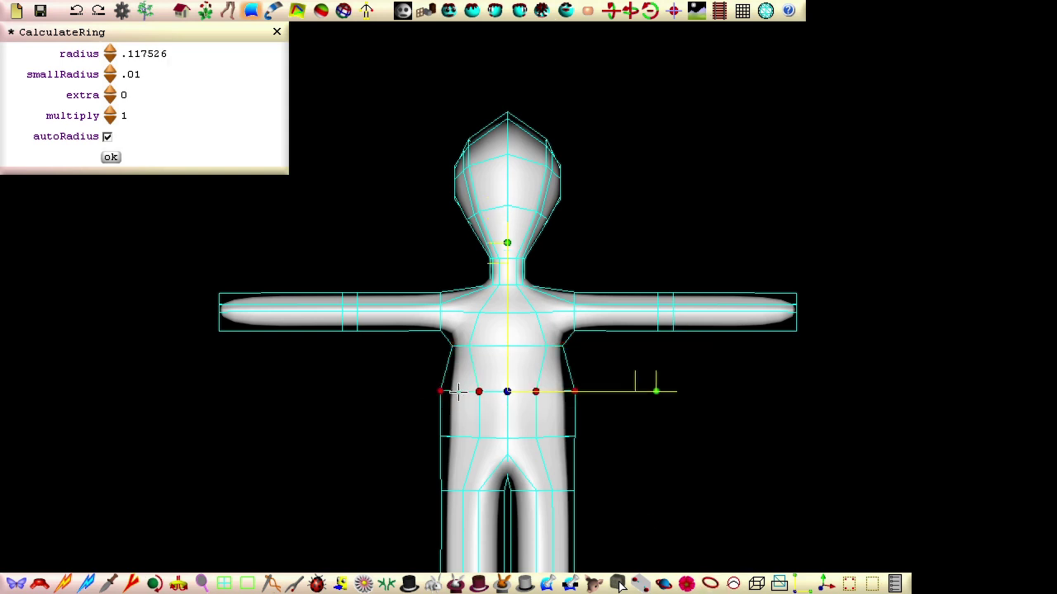
left_click(111, 158)
left_click_drag(677, 390, 720, 391)
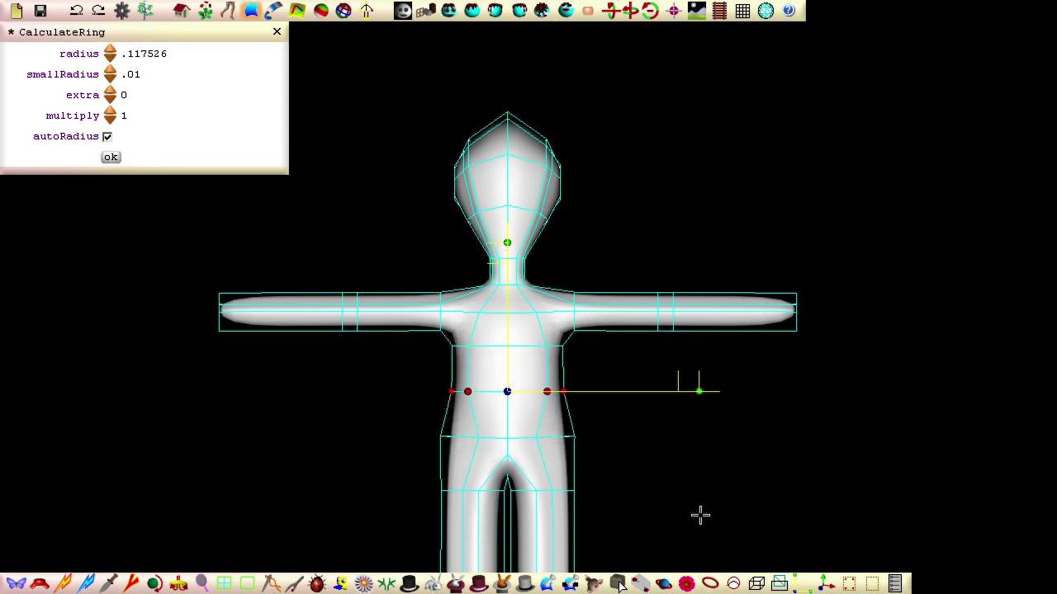
left_click(464, 437)
left_click(110, 158)
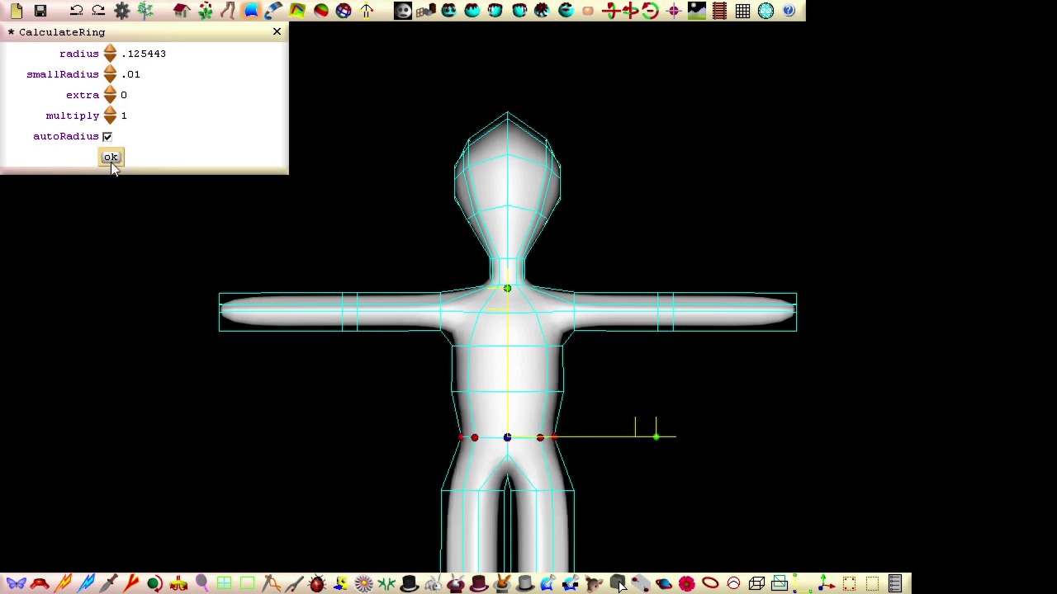
left_click_drag(655, 435, 701, 436)
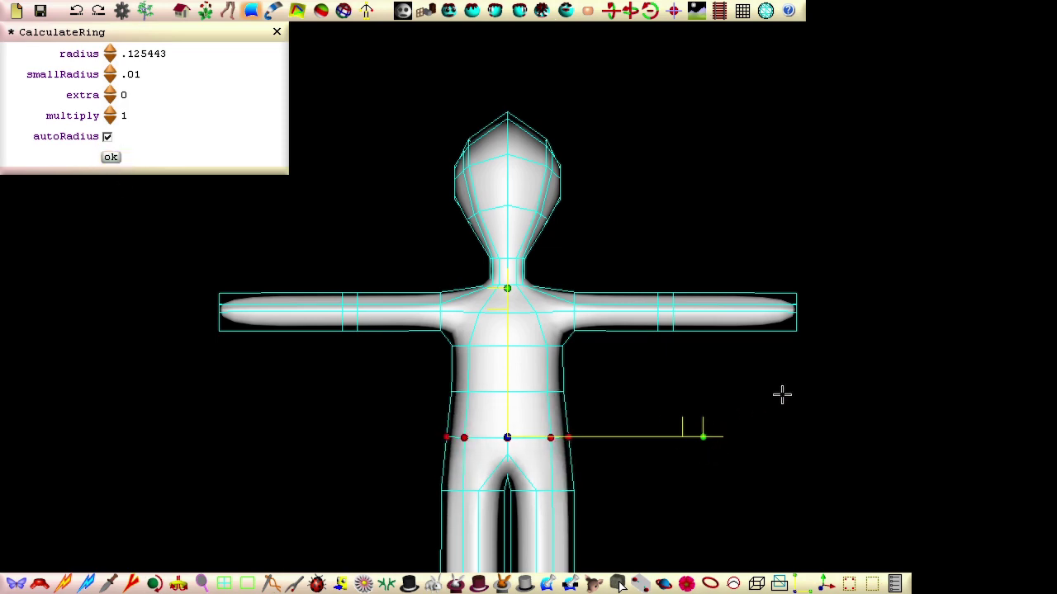
Even out the arm rings at the shoulder, elbow and hand end with calculated rings using small radius .01 and automatic radius
middle_click_drag(782, 394, 752, 570)
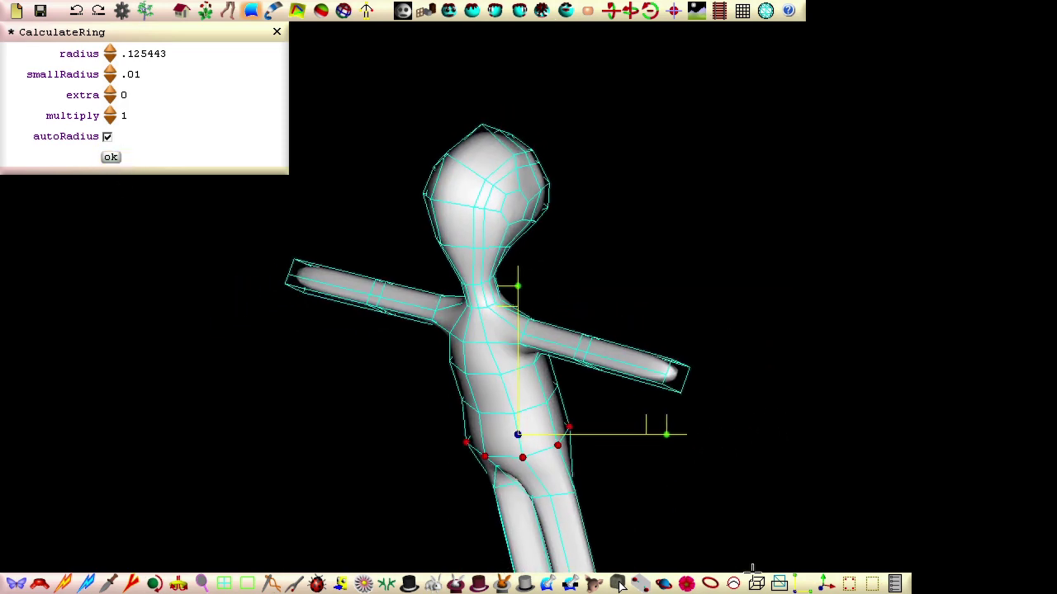
left_click(532, 332)
left_click(110, 157)
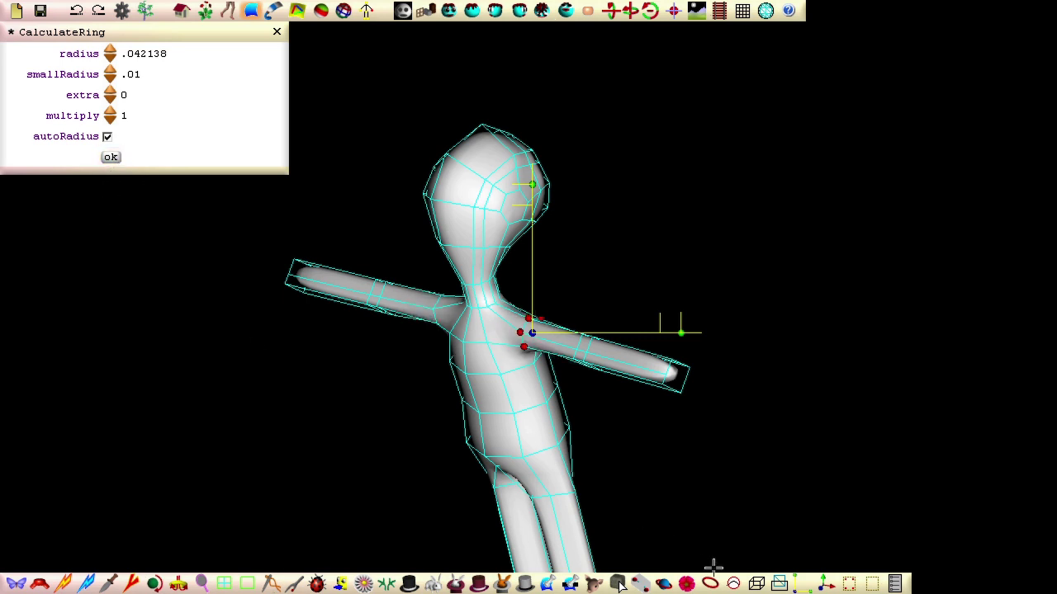
left_click(568, 351)
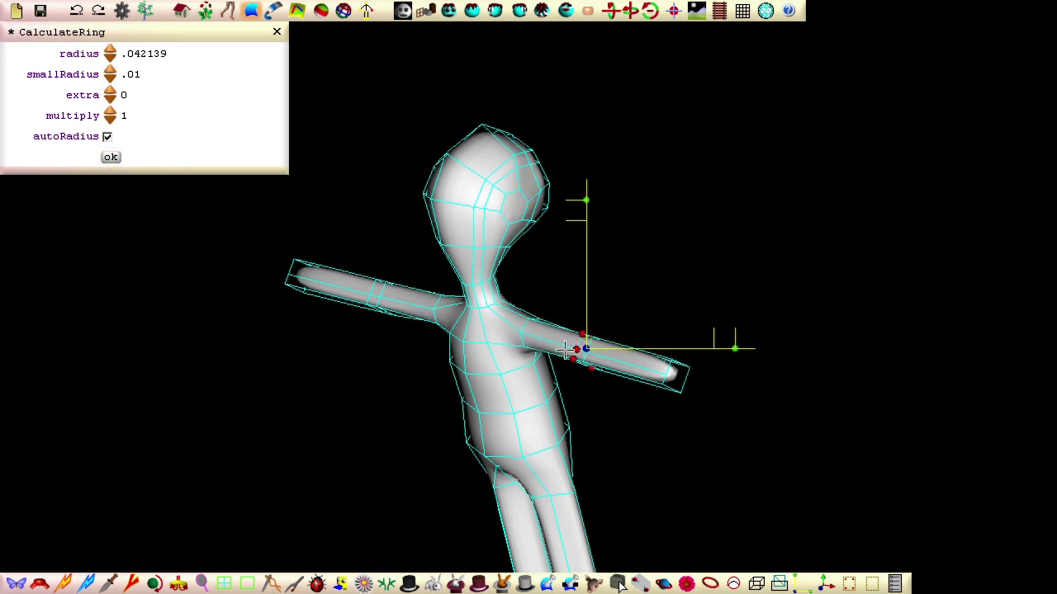
left_click(112, 157)
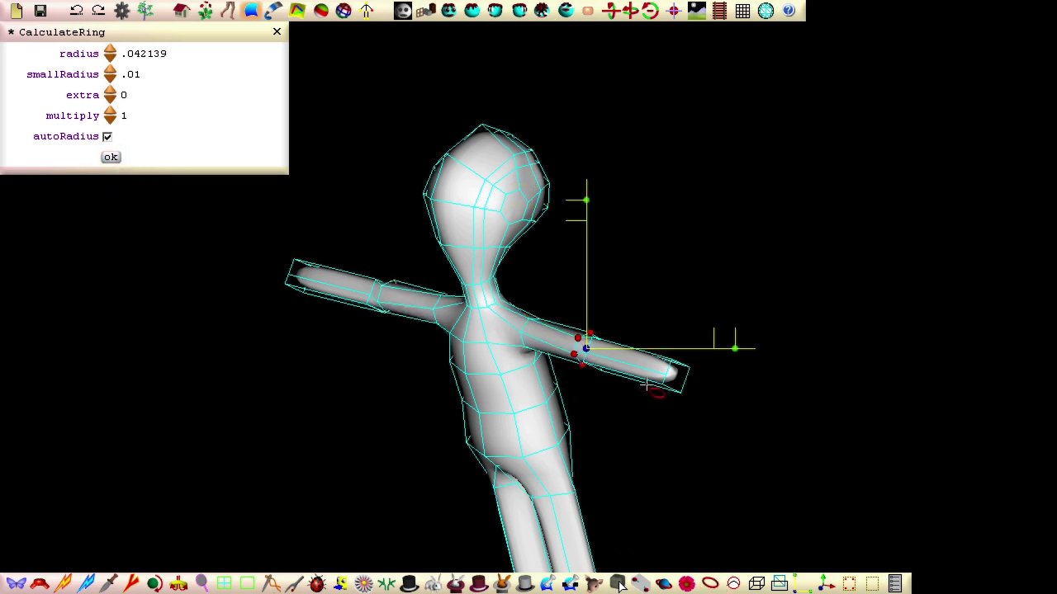
left_click(670, 373)
left_click(111, 158)
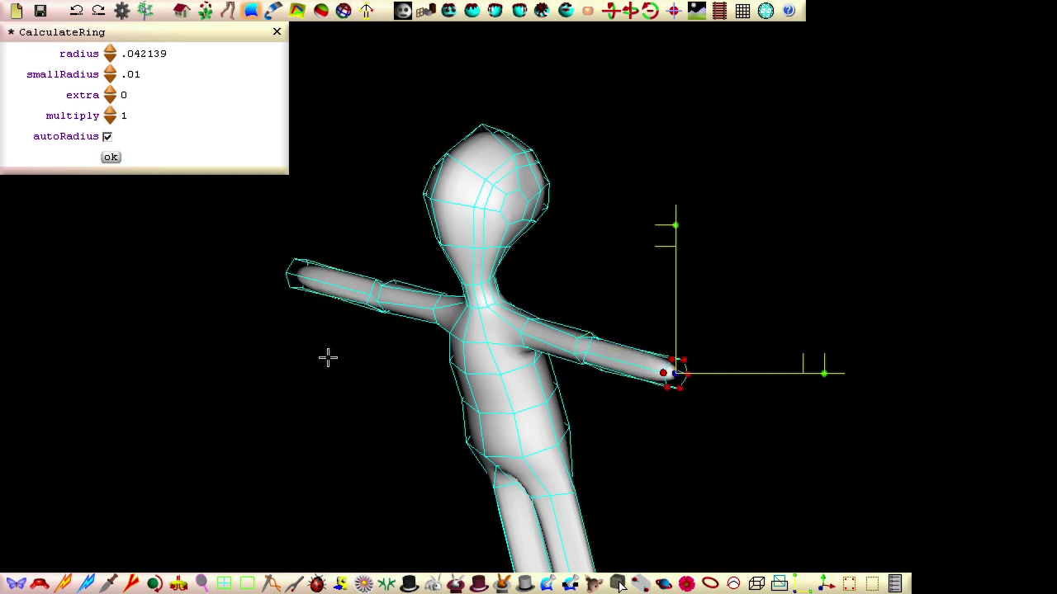
Rotate the neighbouring elbow ring in the side view until its points line up with the other arm rings
middle_click_drag(328, 359, 519, 503)
left_click(710, 583)
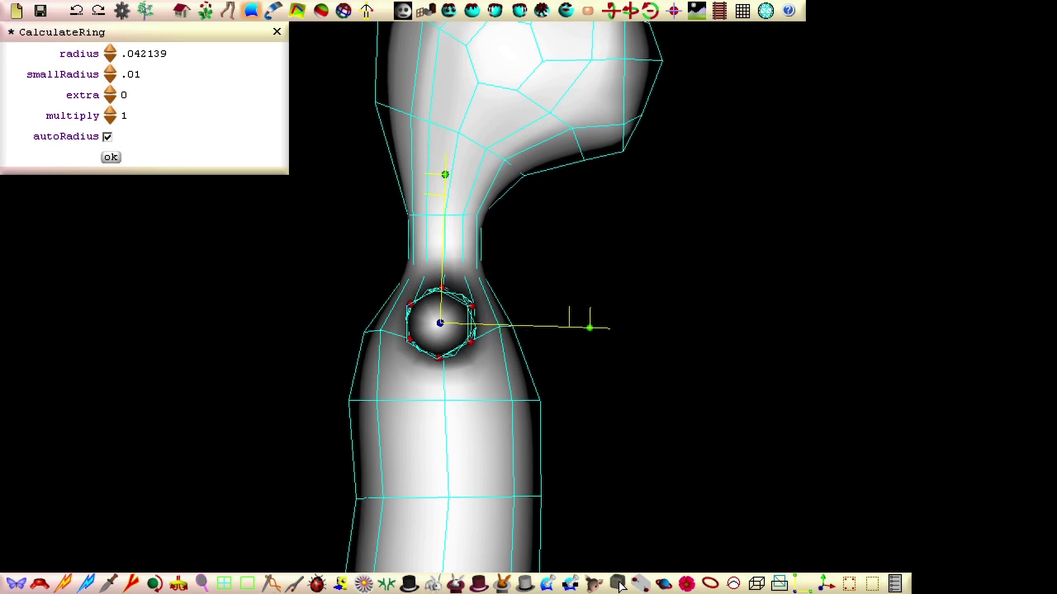
middle_click_drag(629, 213, 602, 417)
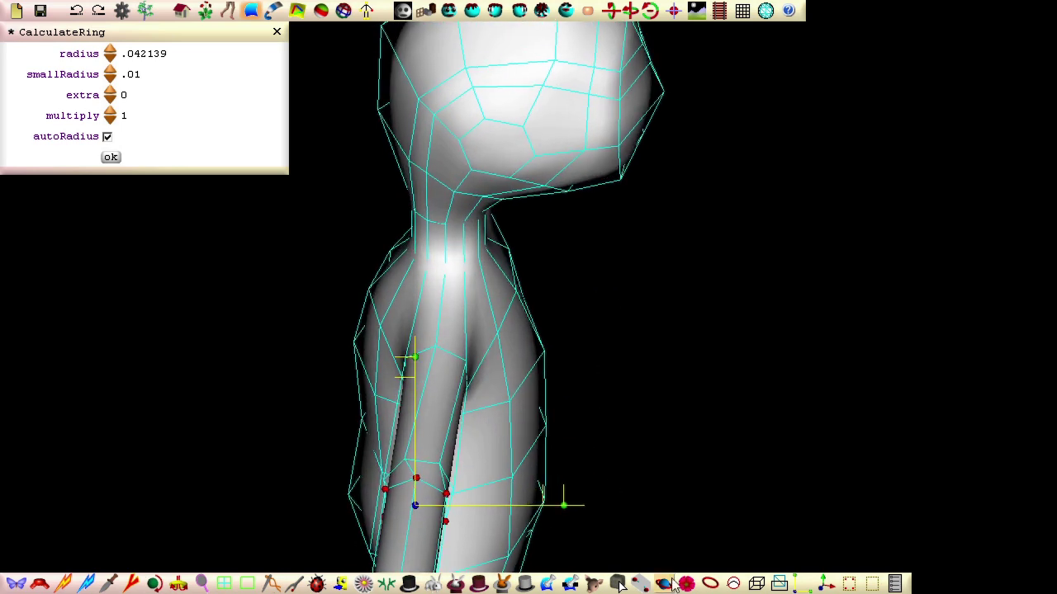
left_click(425, 463)
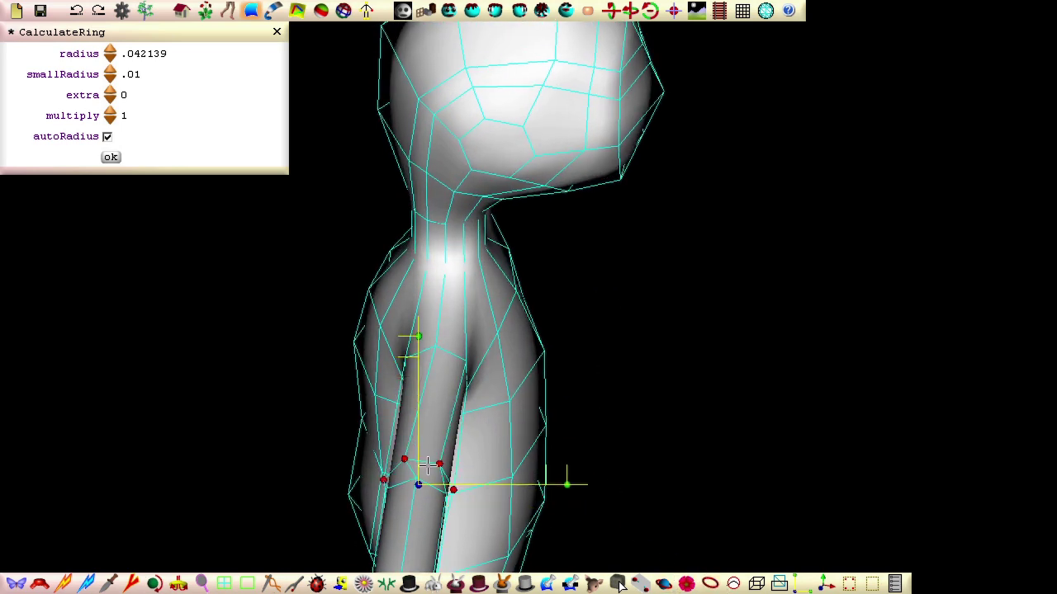
left_click(517, 11)
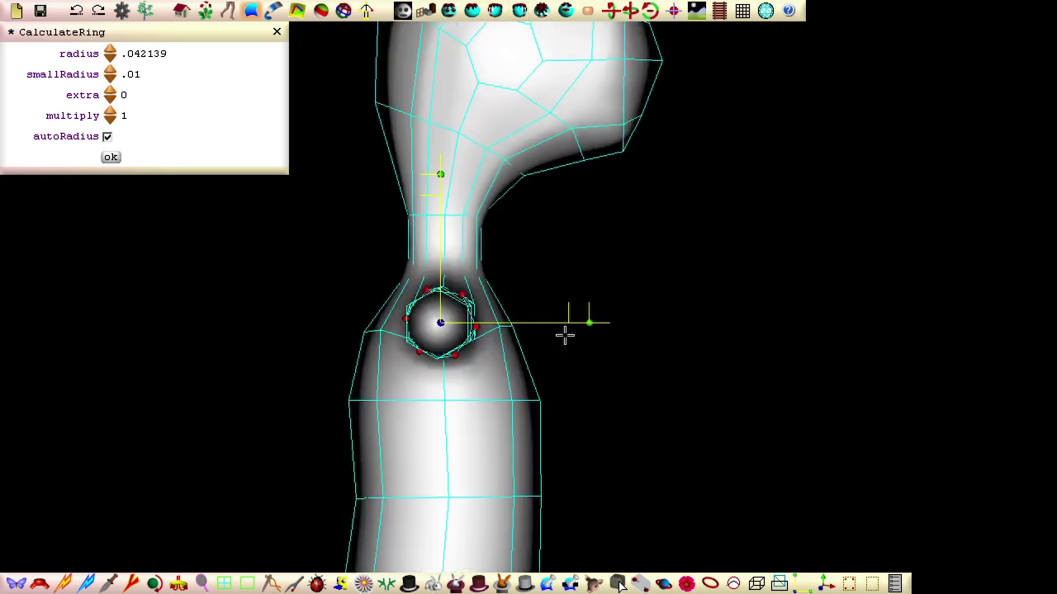
left_click_drag(590, 324, 567, 382)
left_click(643, 584)
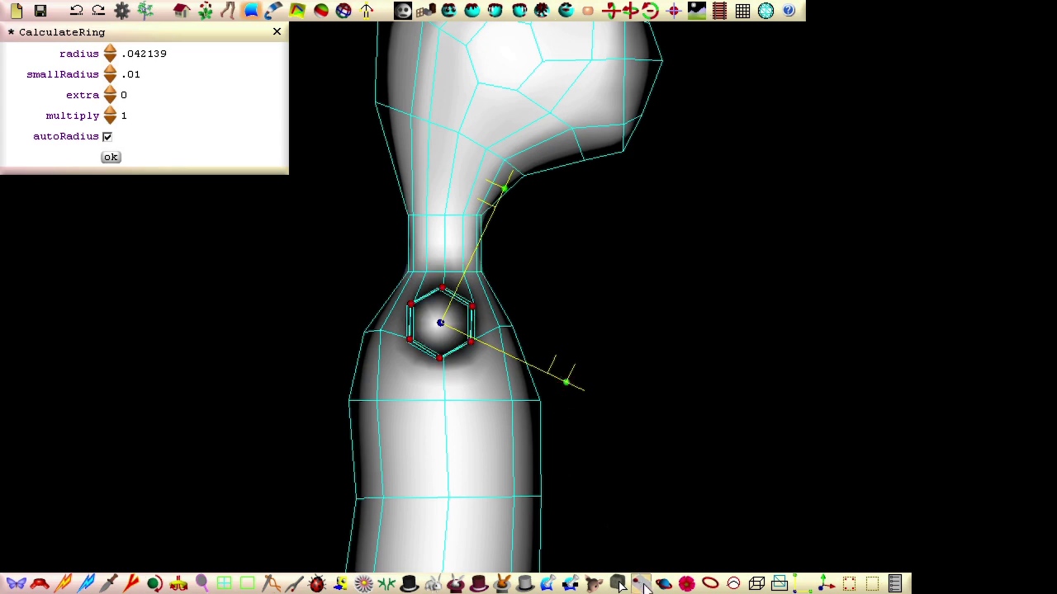
left_click(642, 583)
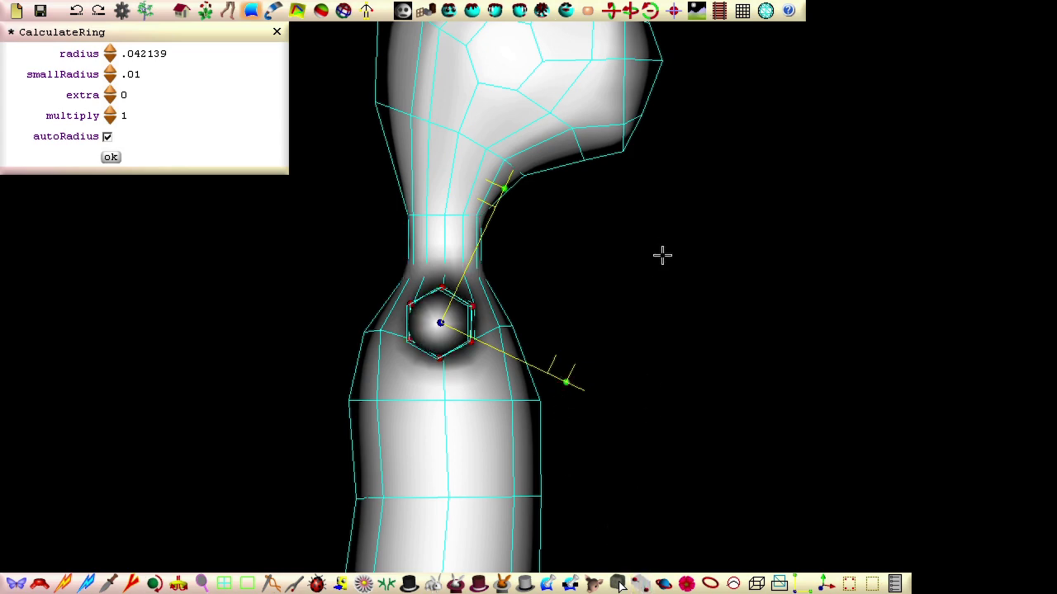
Even out the ring running around the lower head and under the chin with a calculated ring
middle_click_drag(667, 248, 663, 468)
left_click(713, 585)
left_click(434, 187)
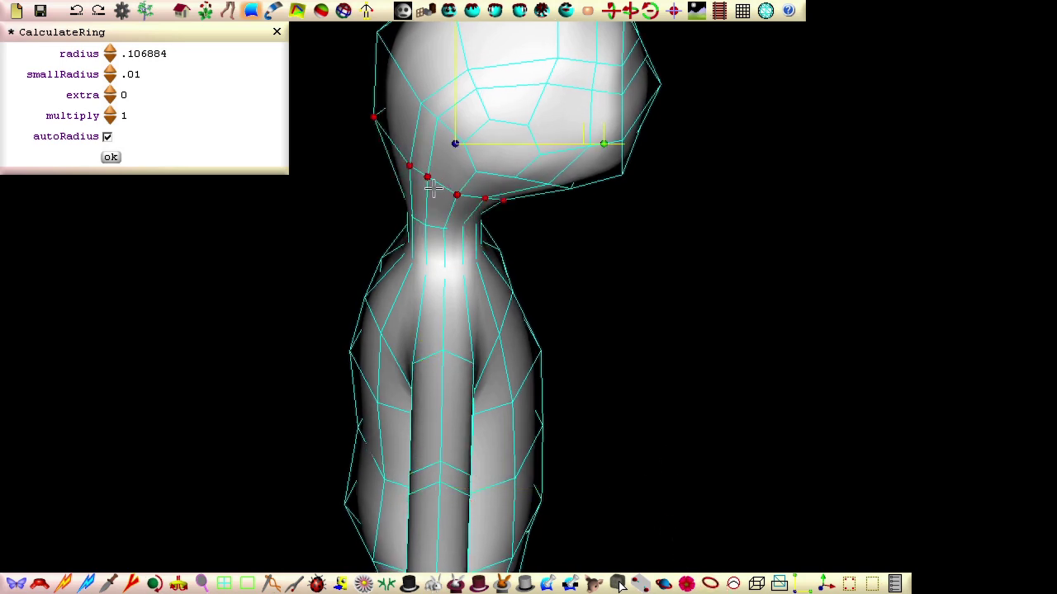
left_click(111, 157)
Even out the leg rings at the top of the thigh and just above the knee with calculated rings
middle_click_drag(248, 429, 277, 215)
scroll(254, 248, "down", 3)
middle_click_drag(254, 249, 496, 347)
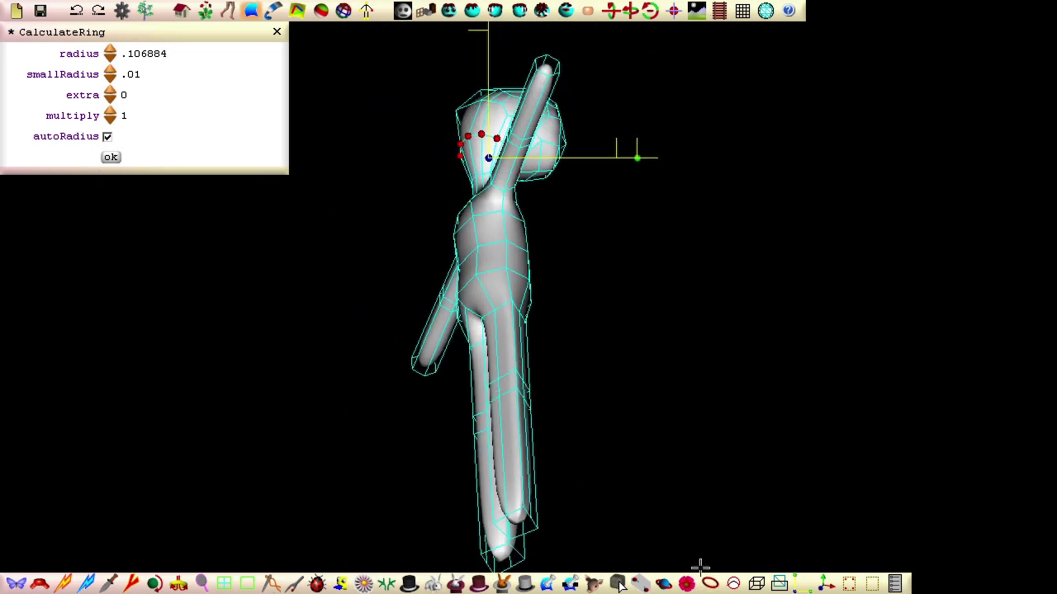
left_click(709, 583)
left_click(501, 308)
left_click(111, 158)
left_click(708, 583)
left_click(503, 372)
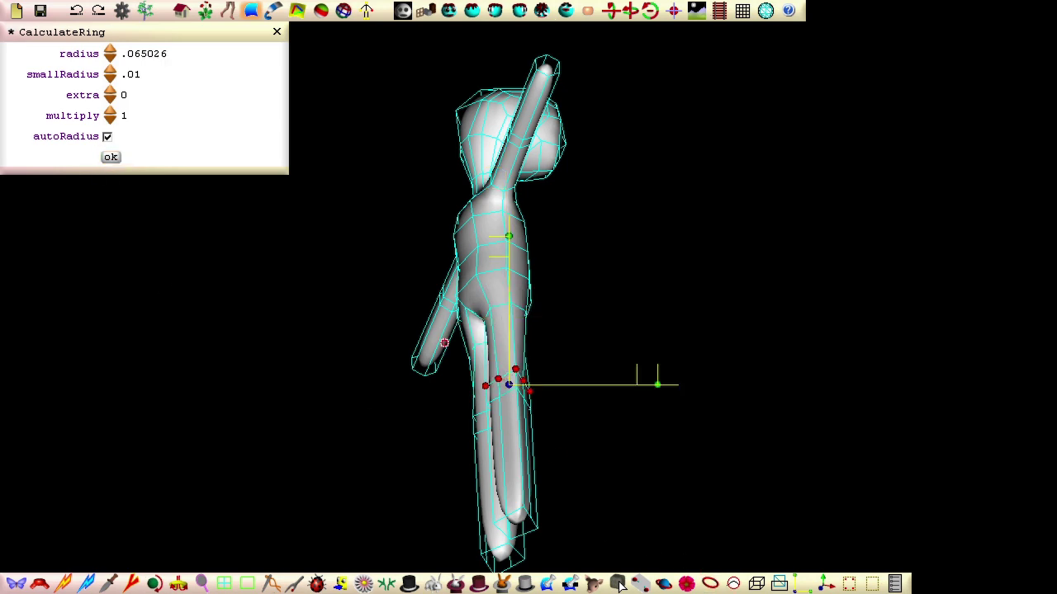
left_click(110, 159)
Even out the ring just below the knee and the ring at the lower end of the leg with calculated rings
left_click(708, 582)
left_click(506, 395)
left_click(112, 158)
left_click(710, 583)
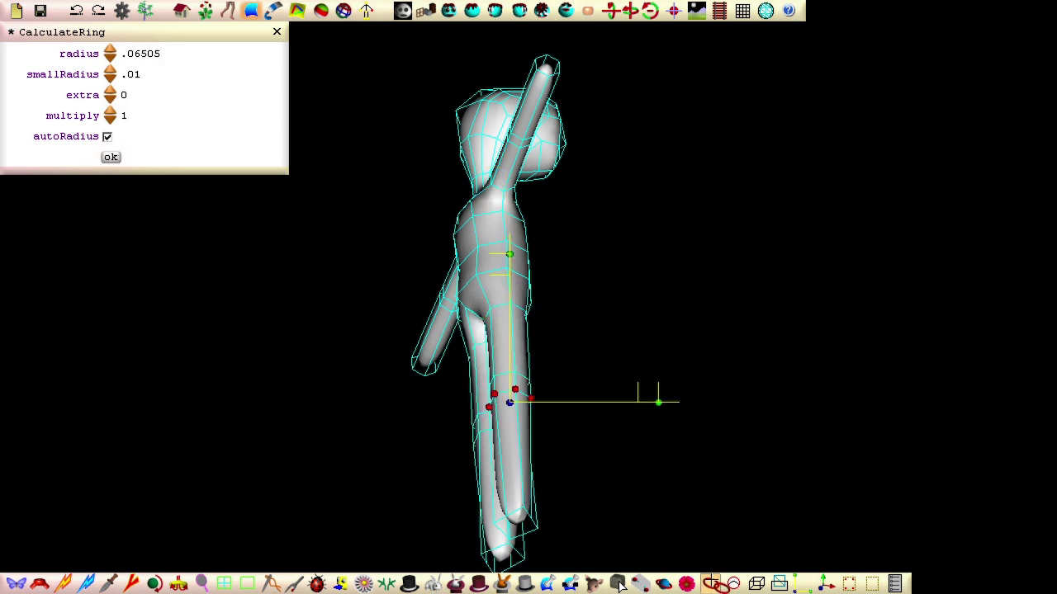
left_click(515, 513)
left_click(110, 159)
Insert a complete edge loop around the lower leg at ankle height in the front view
middle_click_drag(248, 331, 388, 388)
left_click(445, 12)
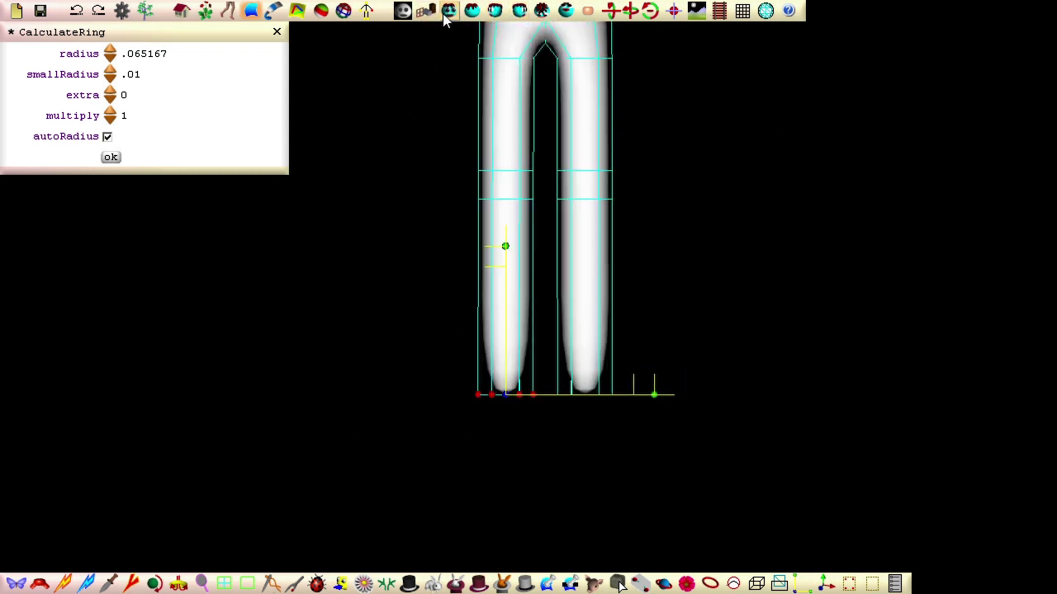
left_click(62, 583)
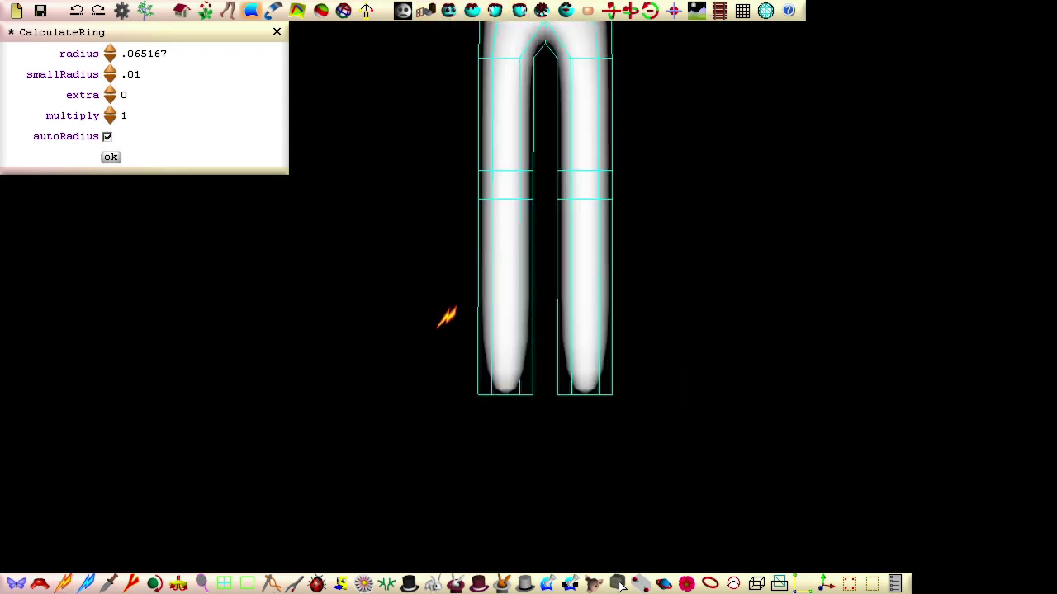
left_click(502, 314)
left_click(105, 95)
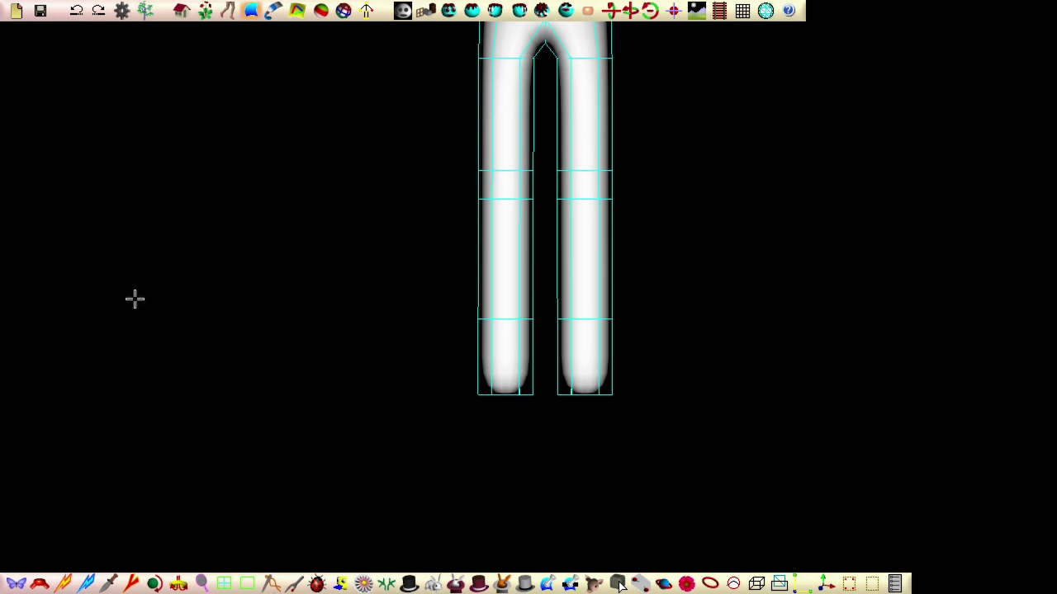
Insert a second complete edge loop just below the ankle loop in the side view, at midst about .53
middle_click_drag(135, 298, 654, 175)
left_click(521, 13)
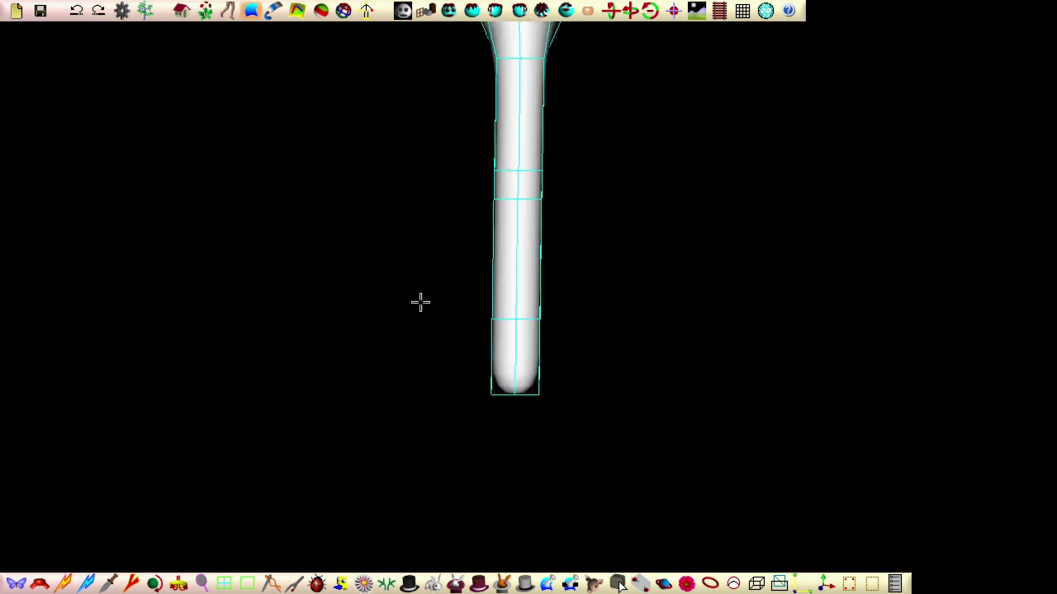
left_click(63, 583)
left_click(502, 336)
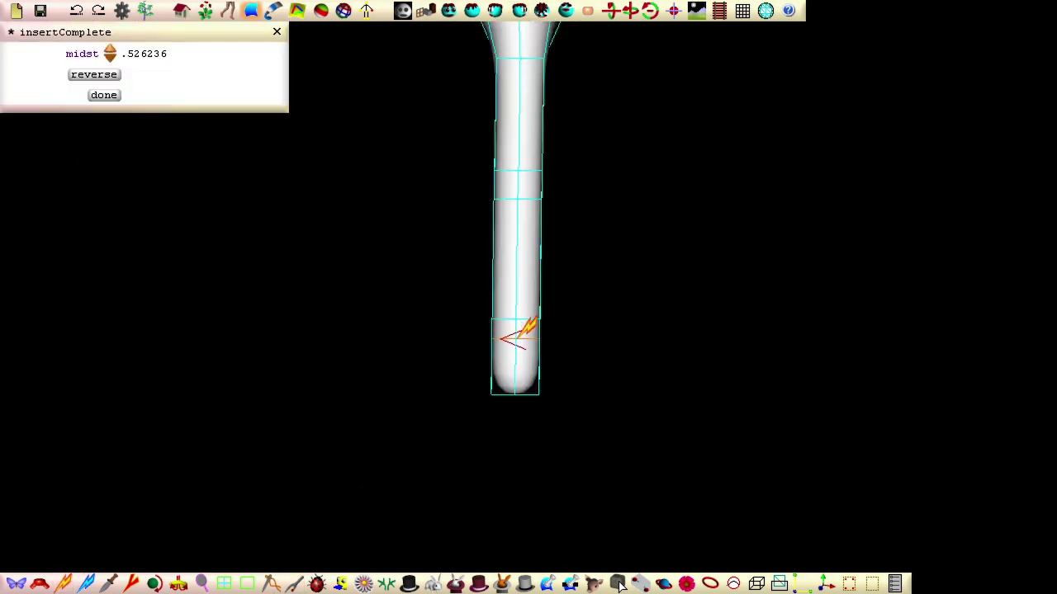
left_click(104, 95)
Select the two lowest leg rings, place the pivot at the front edge of the ankle and rotate them forward
left_click_drag(459, 334, 610, 448)
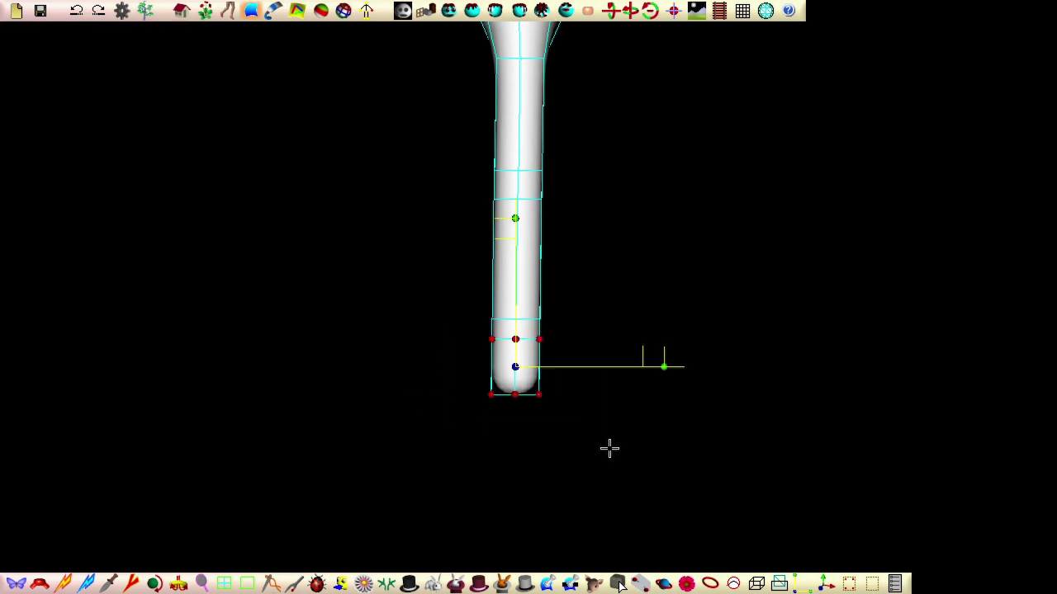
left_click_drag(515, 366, 538, 338)
left_click_drag(680, 336, 671, 263)
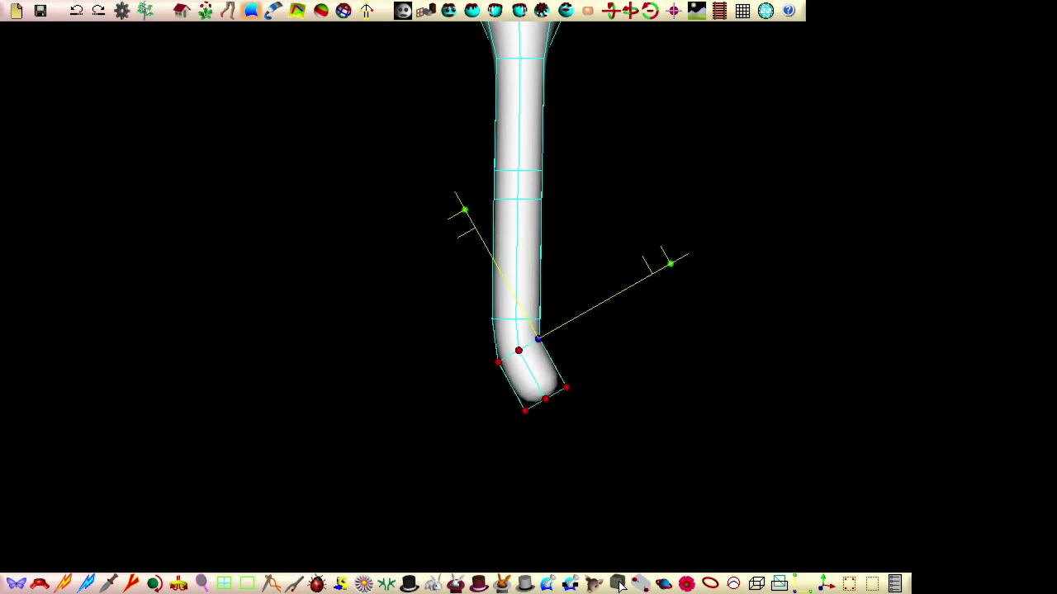
Insert an edge loop just above the ankle at midst about .28, and rotate the foot rings below it further forward
left_click(65, 583)
left_click(521, 301)
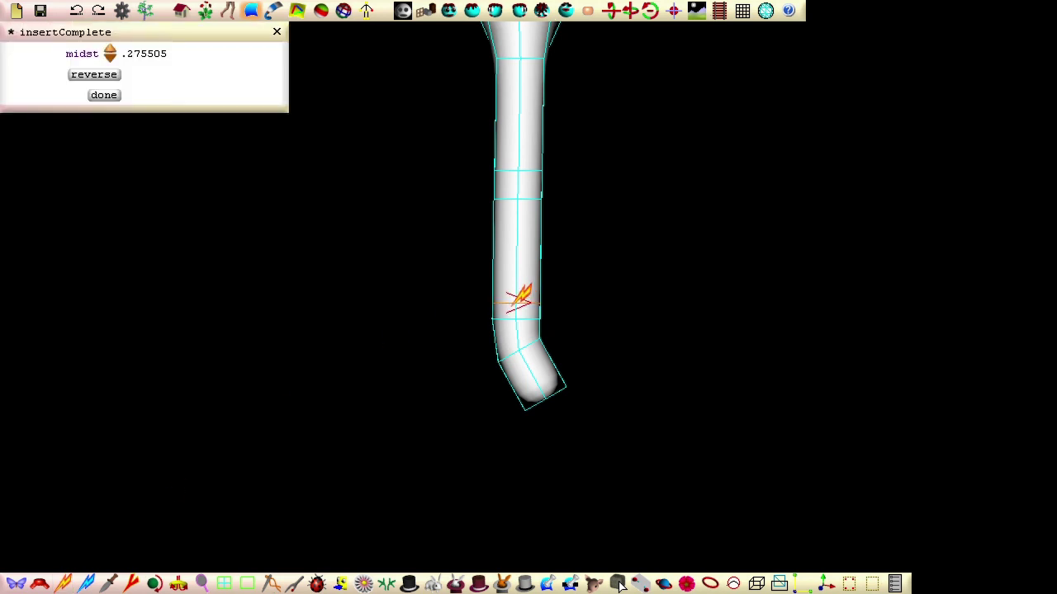
left_click(105, 96)
left_click_drag(479, 311, 633, 446)
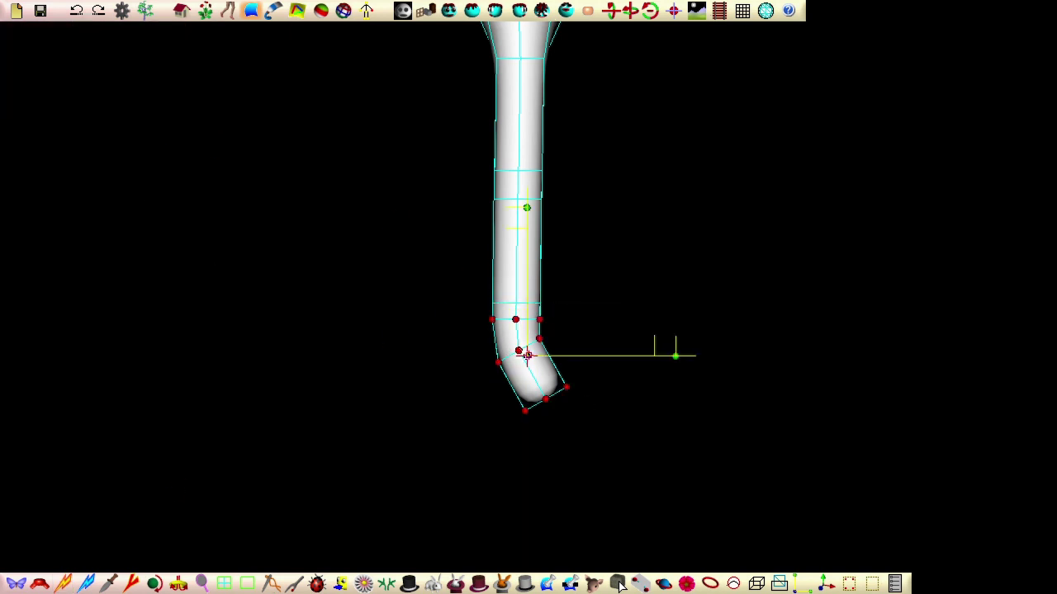
left_click_drag(662, 326, 620, 228)
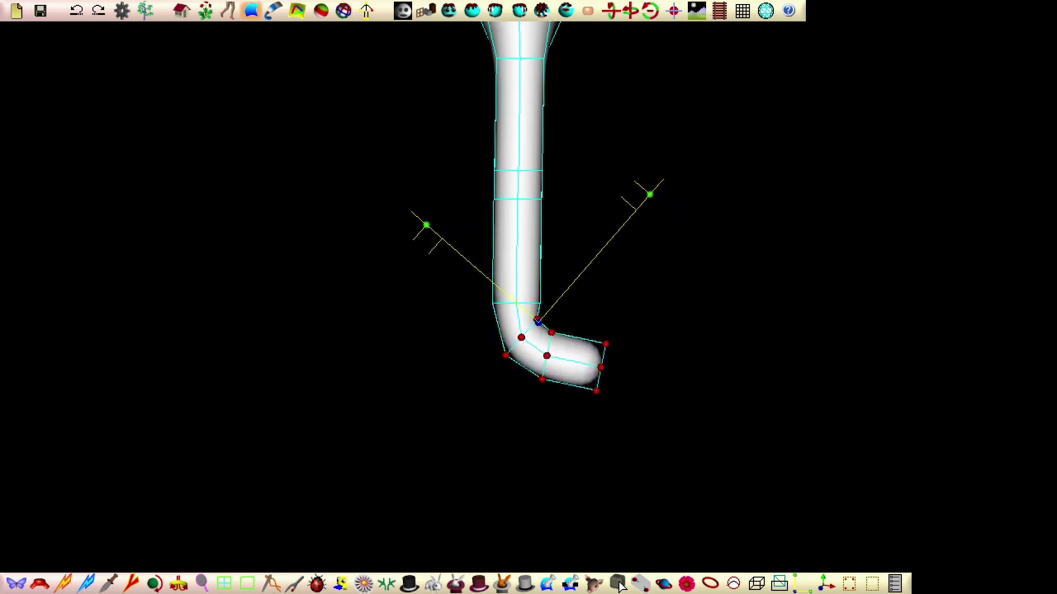
Reshape the toe-end ring in the side view so it stands upright, level with the sole, with its height compressed downward
left_click_drag(583, 314, 659, 420)
left_click_drag(749, 368, 746, 336)
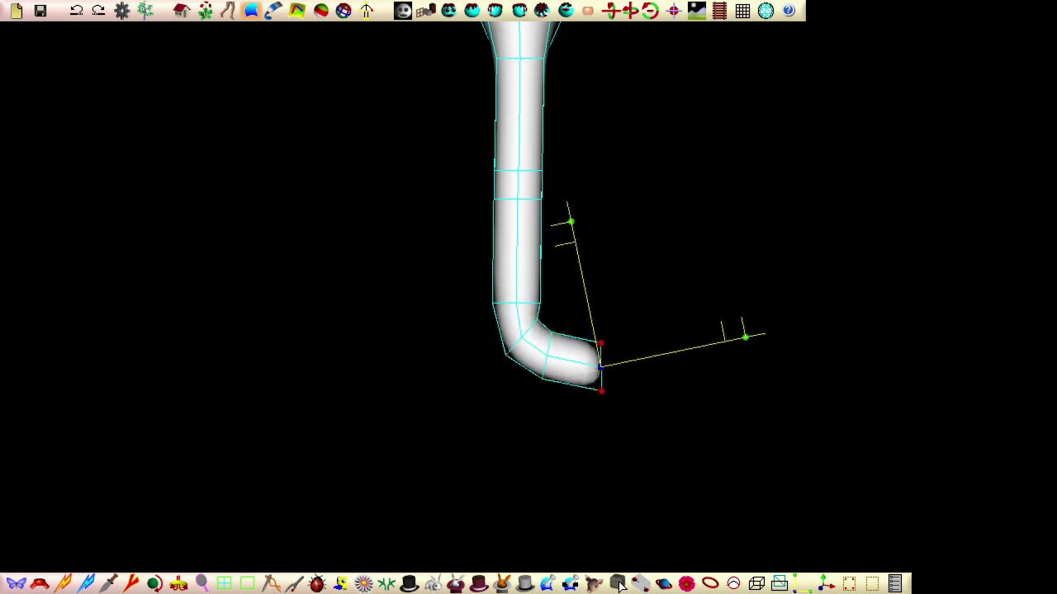
left_click_drag(619, 390, 602, 377)
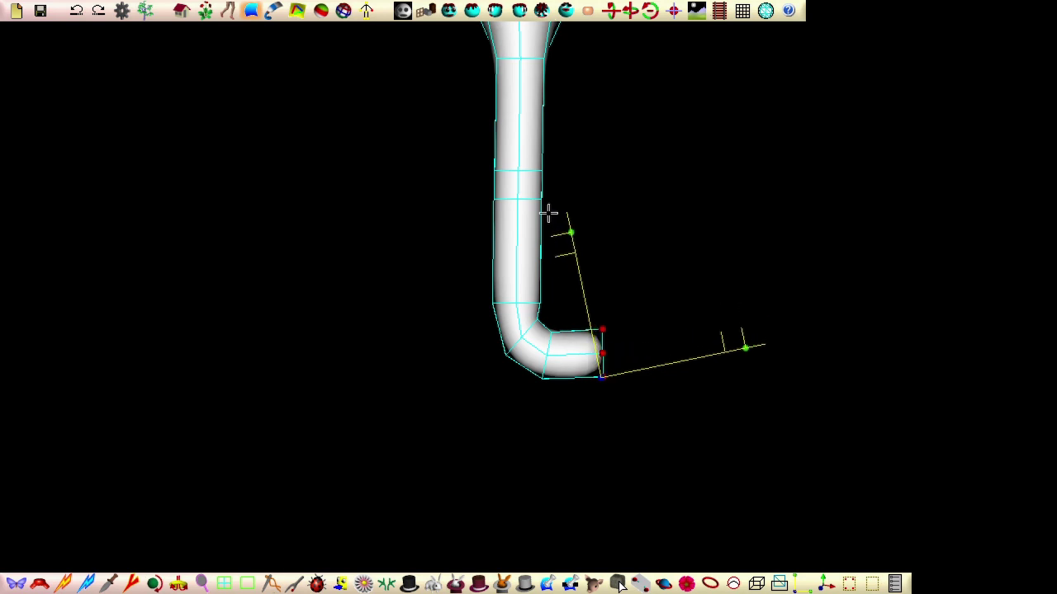
left_click(520, 11)
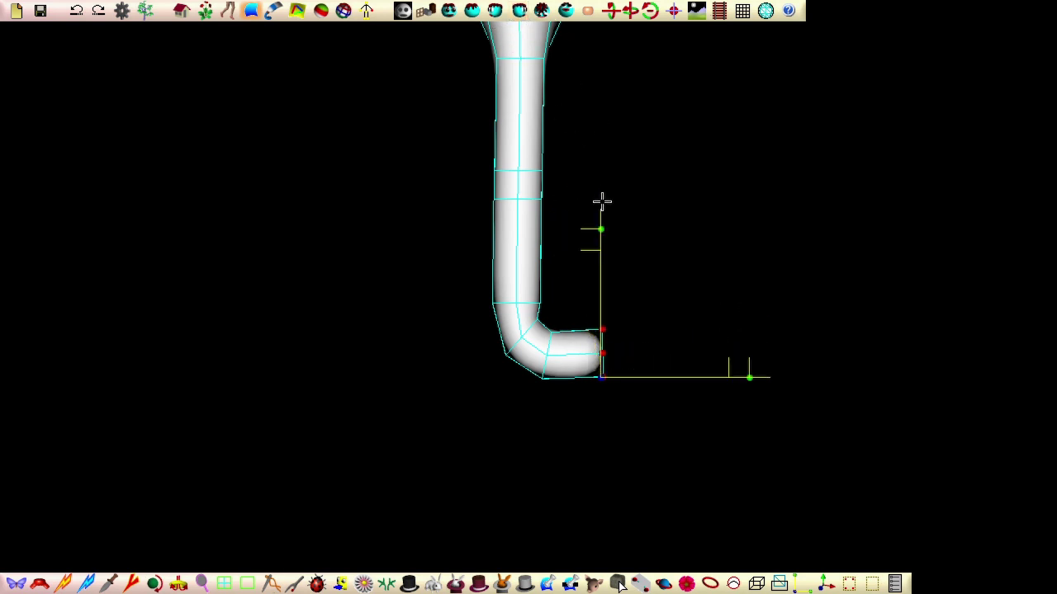
left_click_drag(602, 202, 602, 285)
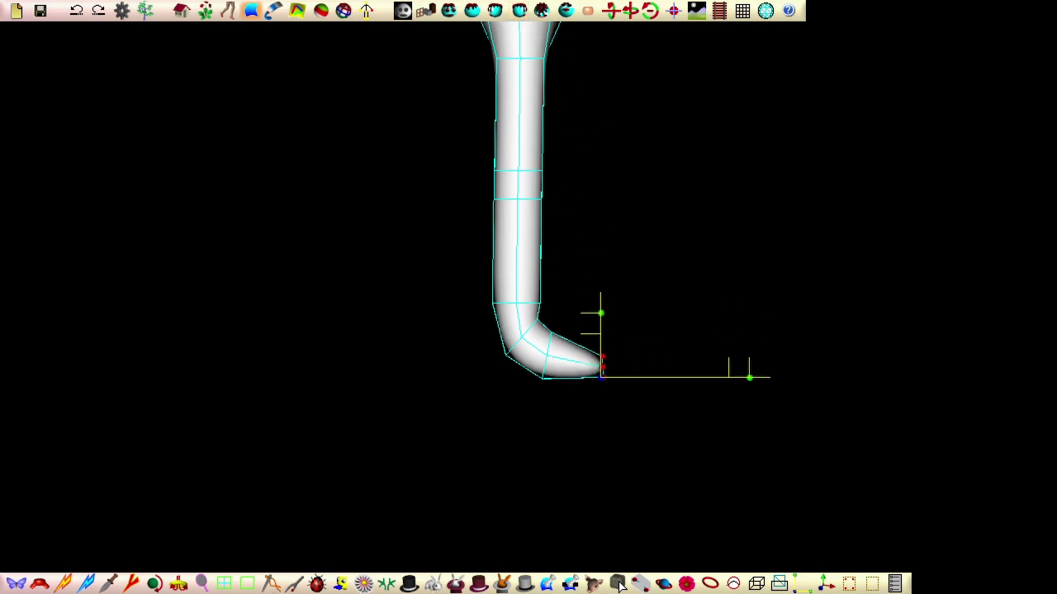
Narrow the ankle ring and pull the heel back and down to give the foot its profile
scroll(420, 398, "up", 3)
left_click(481, 408)
middle_click_drag(484, 408, 426, 259)
left_click(464, 12)
scroll(327, 423, "up", 3)
left_click_drag(467, 391, 552, 391)
left_click(494, 11)
Adjust the control points at the front of the ankle and lower the heel points to refine the foot's profile
left_click(538, 425)
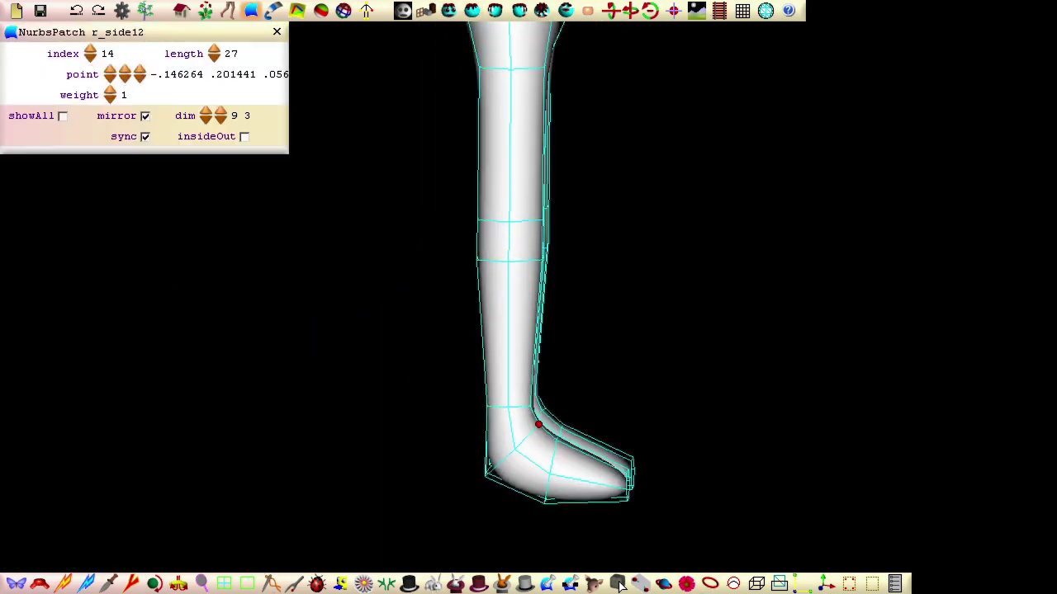
left_click(486, 467)
middle_click_drag(486, 467, 453, 451)
left_click_drag(452, 451, 441, 469)
middle_click_drag(442, 468, 703, 516)
left_click_drag(512, 399, 554, 439)
left_click(542, 423)
left_click_drag(475, 478, 469, 493)
middle_click_drag(469, 493, 570, 385)
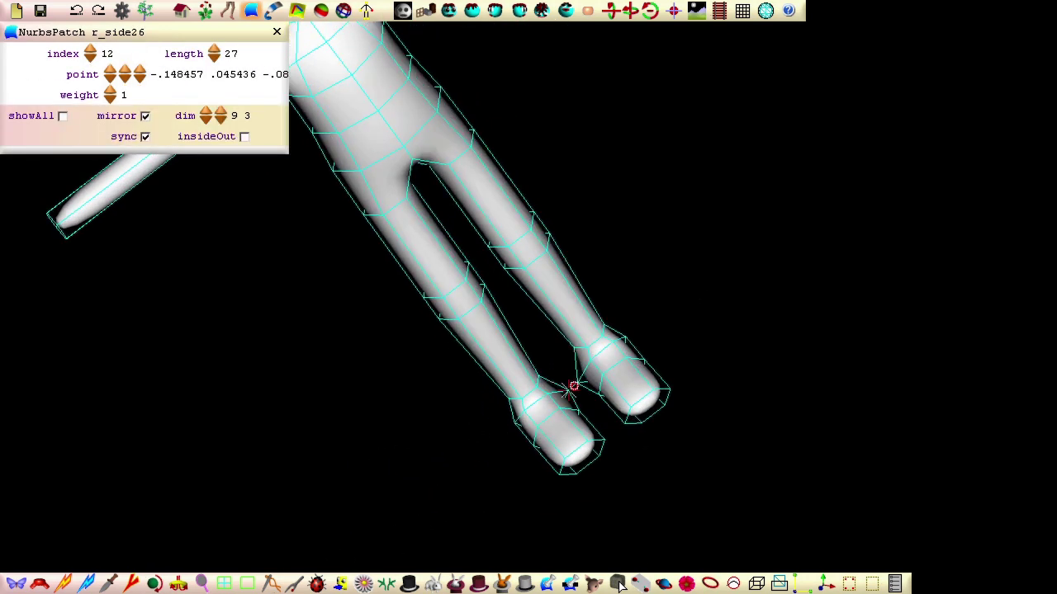
Pull the inner and outer ankle control points in toward the leg and fine-tune them in the side view
left_click_drag(629, 334, 621, 339)
left_click_drag(579, 382, 586, 377)
middle_click_drag(585, 376, 486, 363)
left_click(519, 10)
left_click_drag(548, 409, 552, 419)
middle_click_drag(462, 462, 558, 396)
left_click_drag(567, 370, 572, 366)
left_click(596, 355)
Isolate one lower leg and foot from the rest of the model and refine its heel and instep control points
middle_click_drag(330, 491, 364, 417)
left_click(448, 10)
left_click_drag(402, 343, 514, 470)
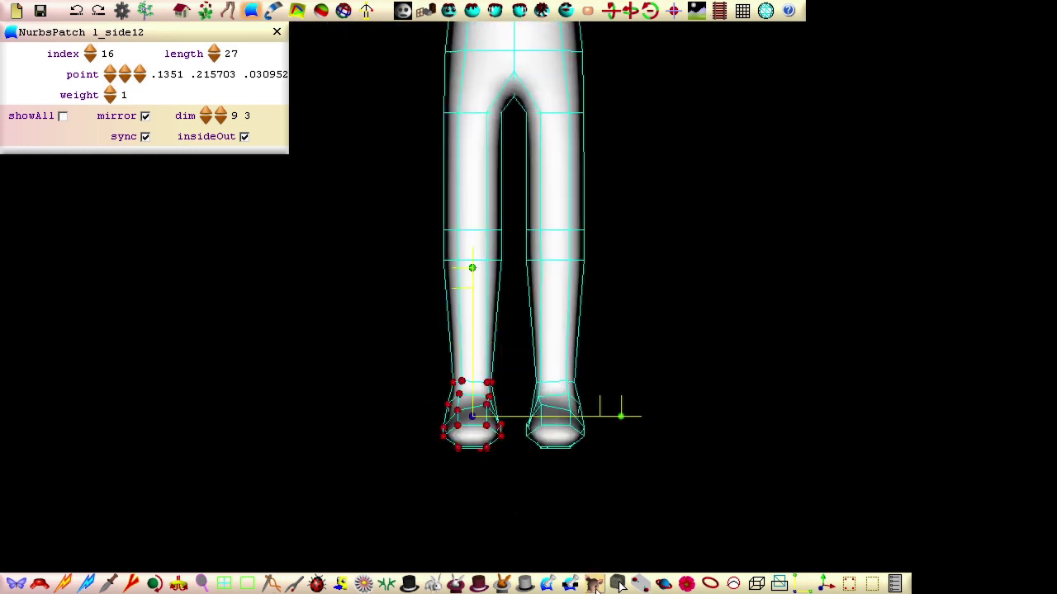
left_click(595, 584)
middle_click_drag(617, 496, 340, 395)
left_click(495, 10)
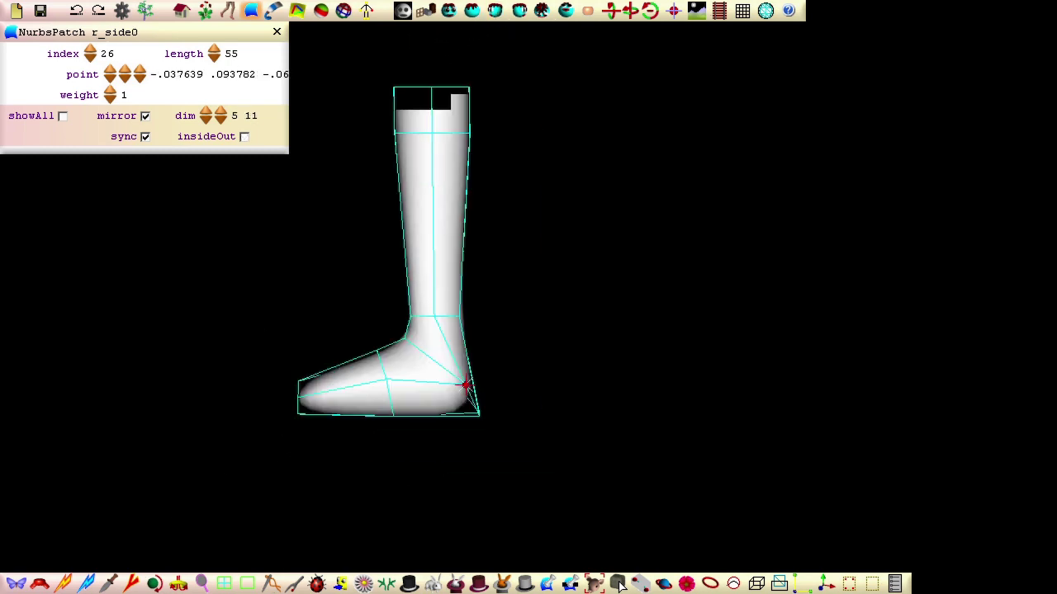
middle_click_drag(413, 462, 460, 401)
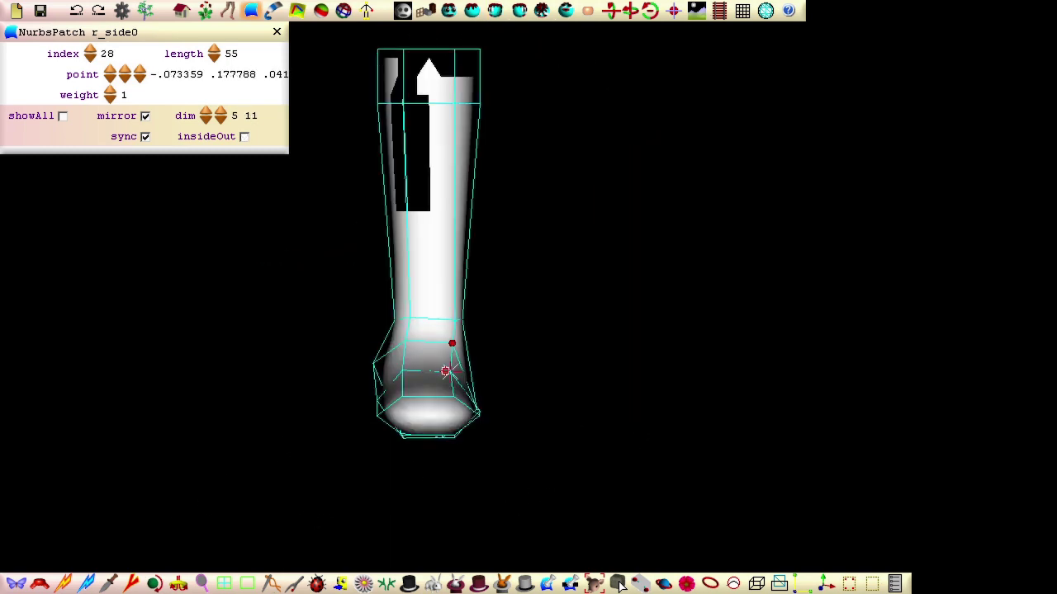
left_click(450, 372)
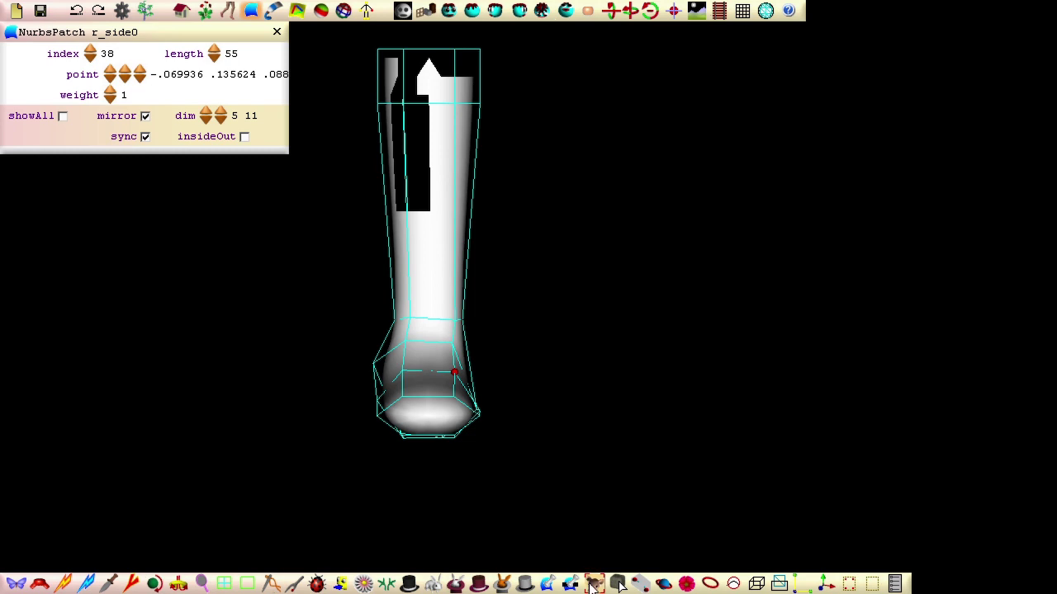
Bring back the whole model with its control cage displayed and check its overall proportions from several angles
left_click(591, 584)
middle_click_drag(434, 477, 474, 510)
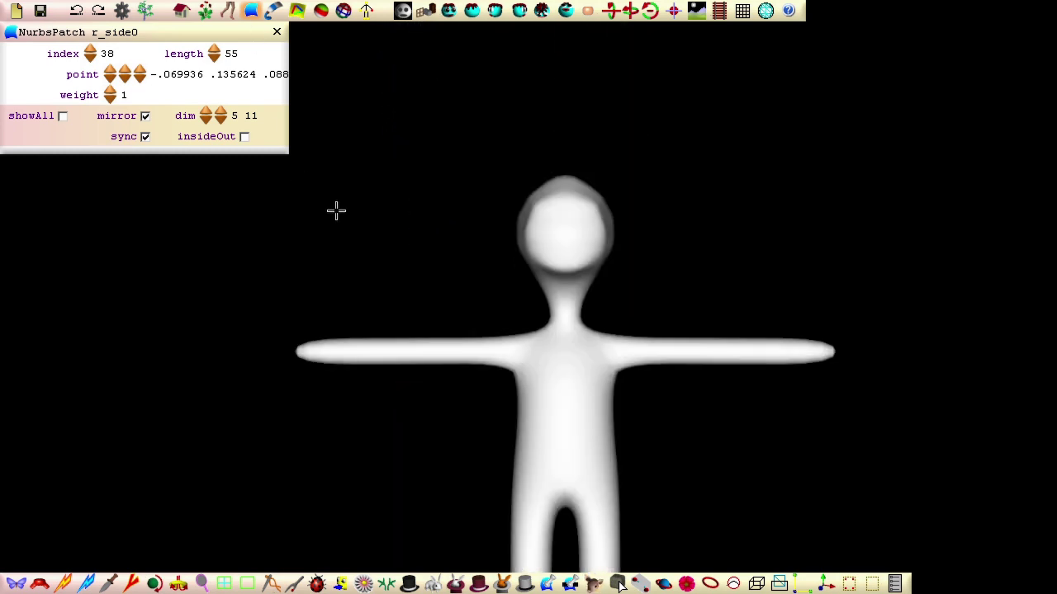
middle_click_drag(357, 205, 423, 548)
left_click(433, 585)
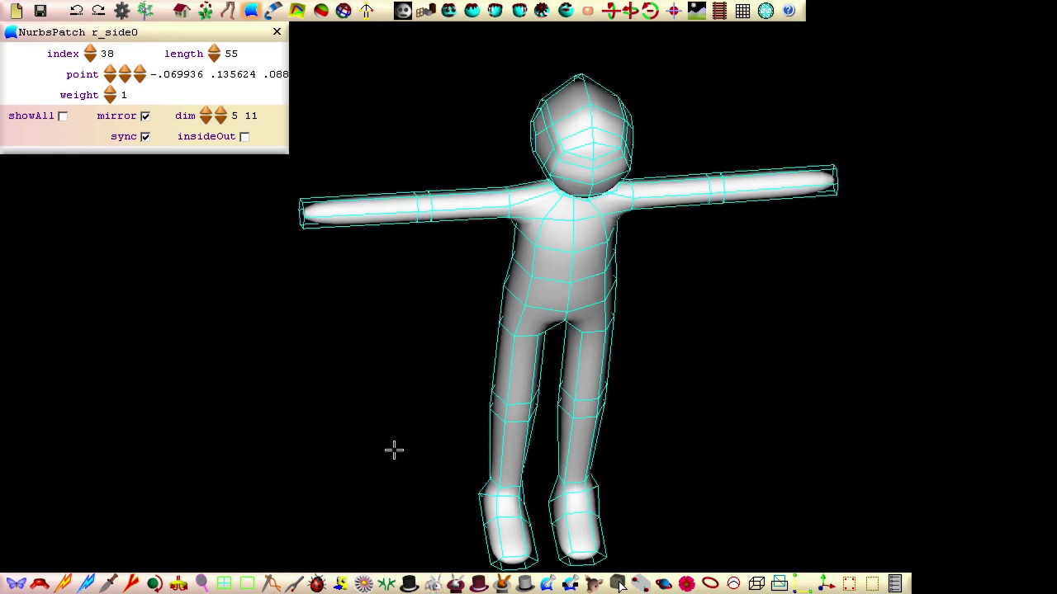
middle_click_drag(391, 448, 344, 393)
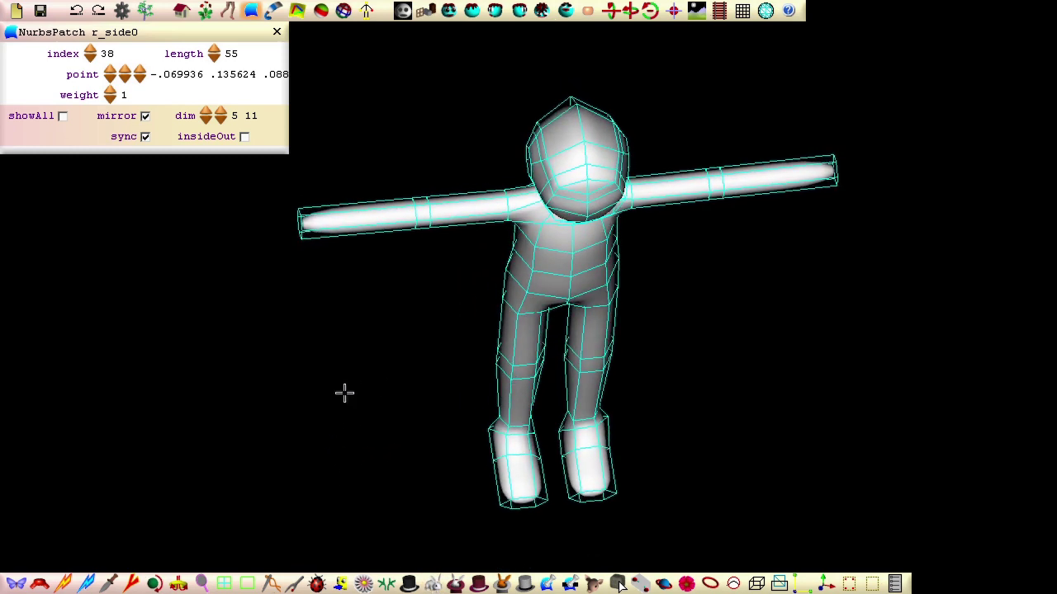
Display the grid, adjust both feet vertically to the ground line in the front view, and hide the grid again
left_click(450, 14)
left_click(739, 11)
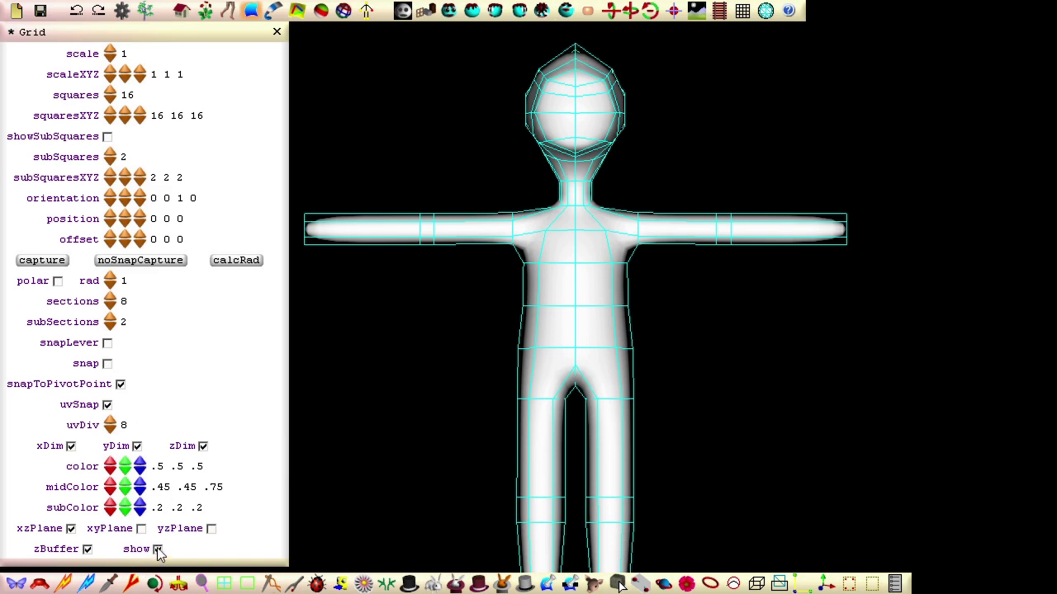
right_click_drag(335, 457, 460, 427)
left_click_drag(498, 427, 640, 507)
right_click_drag(452, 402, 392, 517)
left_click_drag(561, 231, 561, 245)
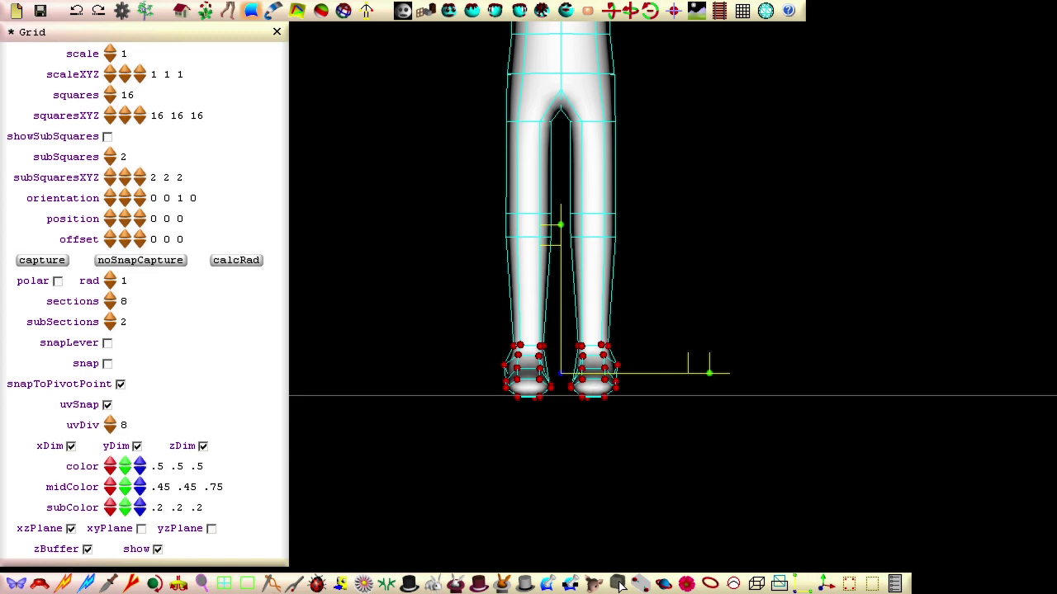
left_click(157, 550)
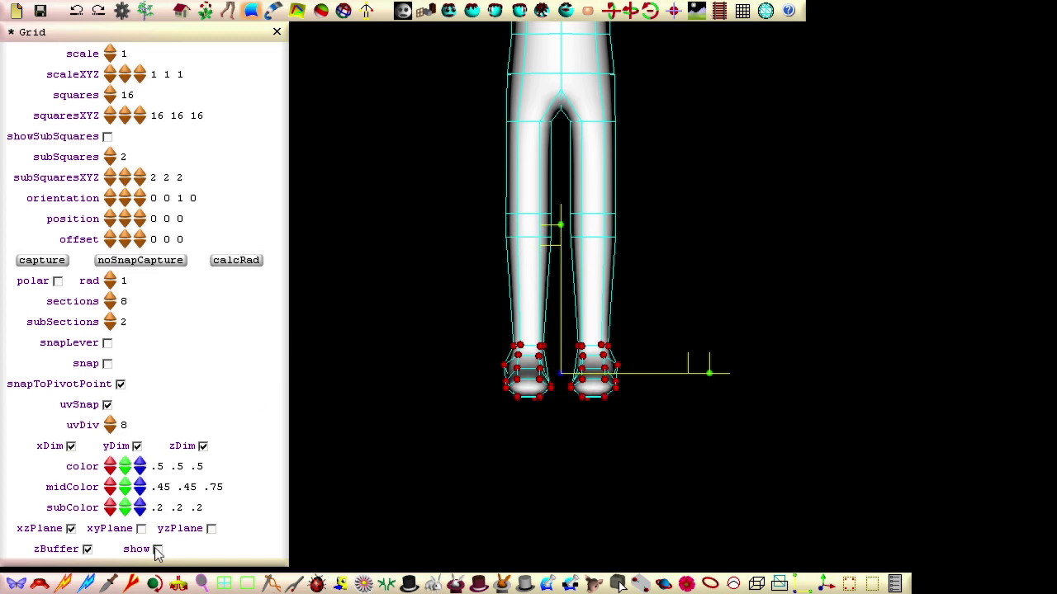
left_click(276, 33)
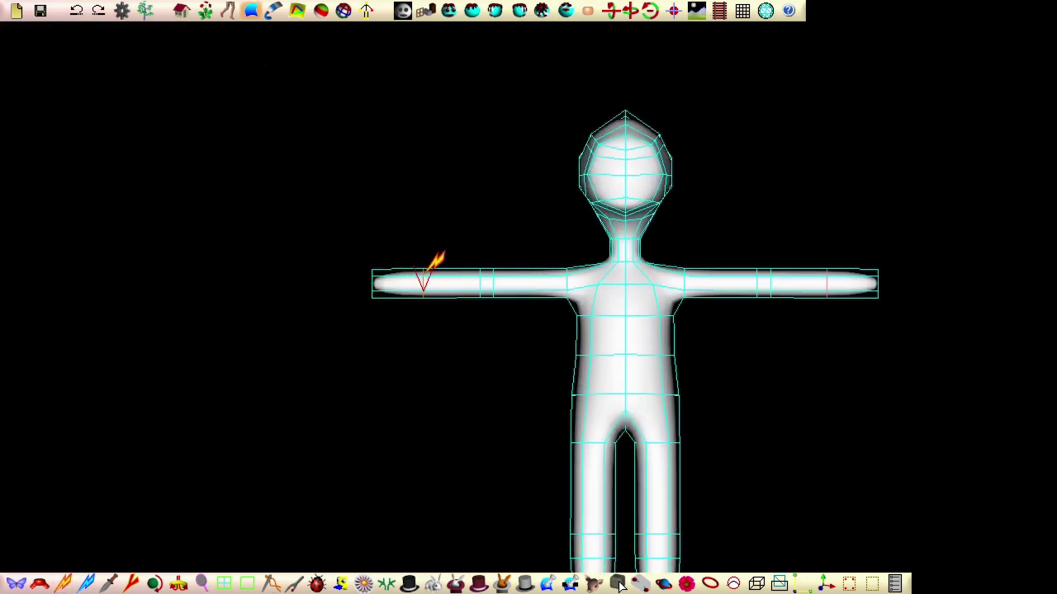
Insert three closely spaced edge loops around the forearm near the wrist, the first at midst about .86
left_click(620, 584)
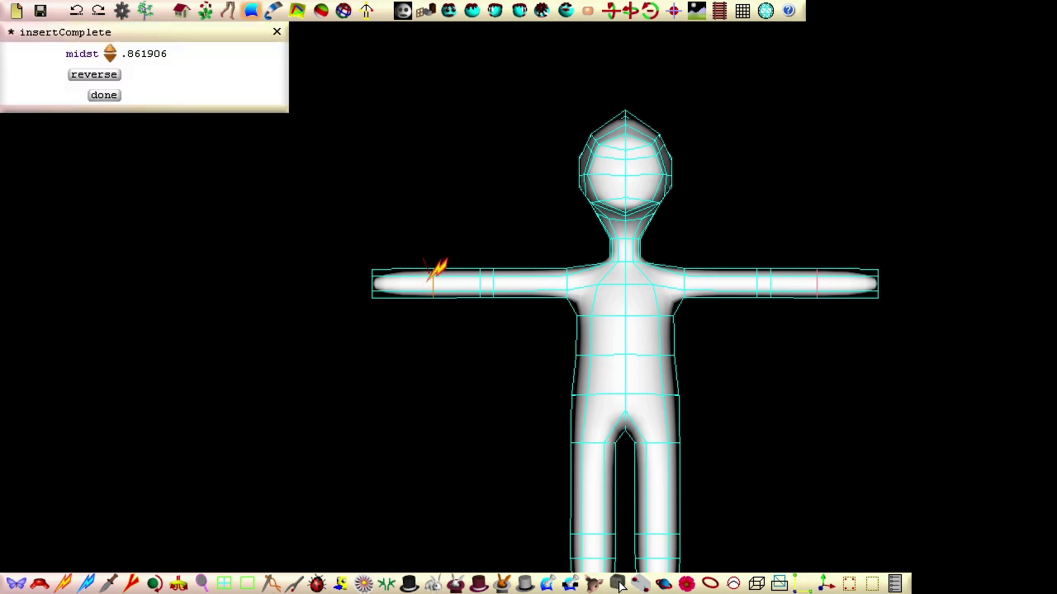
left_click(104, 95)
middle_click_drag(123, 299, 349, 506)
left_click(65, 583)
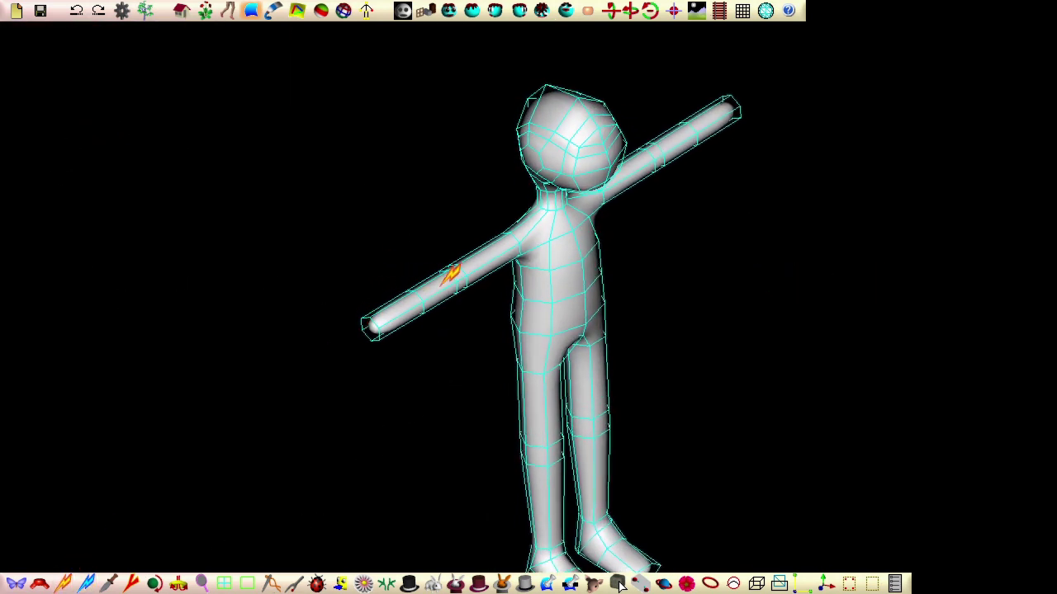
left_click(620, 583)
left_click(104, 95)
left_click(417, 301)
key("Return")
Extrude a thumb from the control point on the front of the middle wrist loop, with distance .09 and spiderWebCenter enabled
middle_click_drag(295, 468, 229, 269)
right_click_drag(228, 269, 231, 522)
left_click_drag(315, 306, 341, 500)
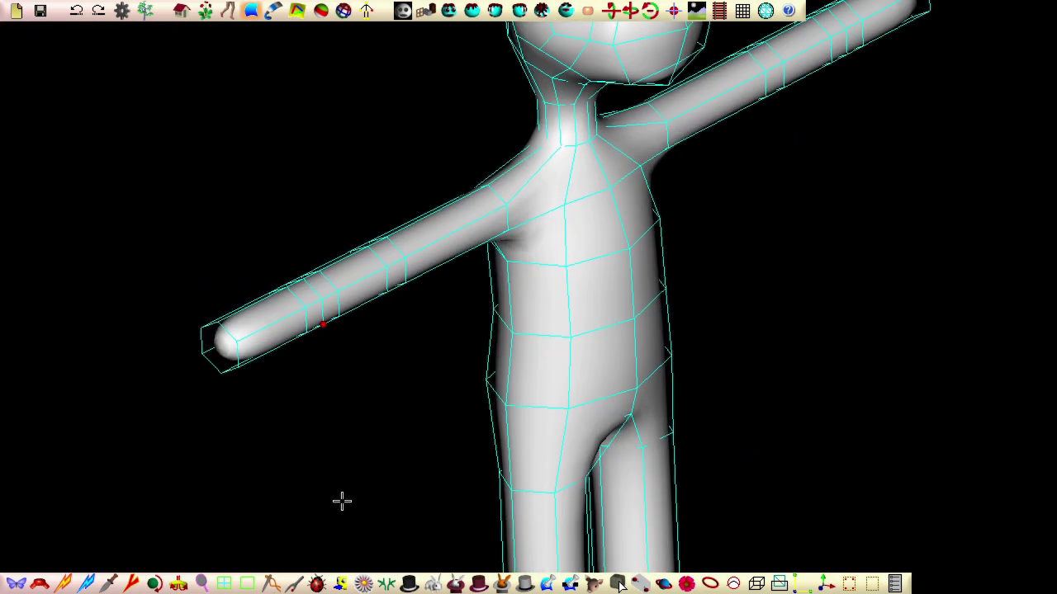
left_click(38, 583)
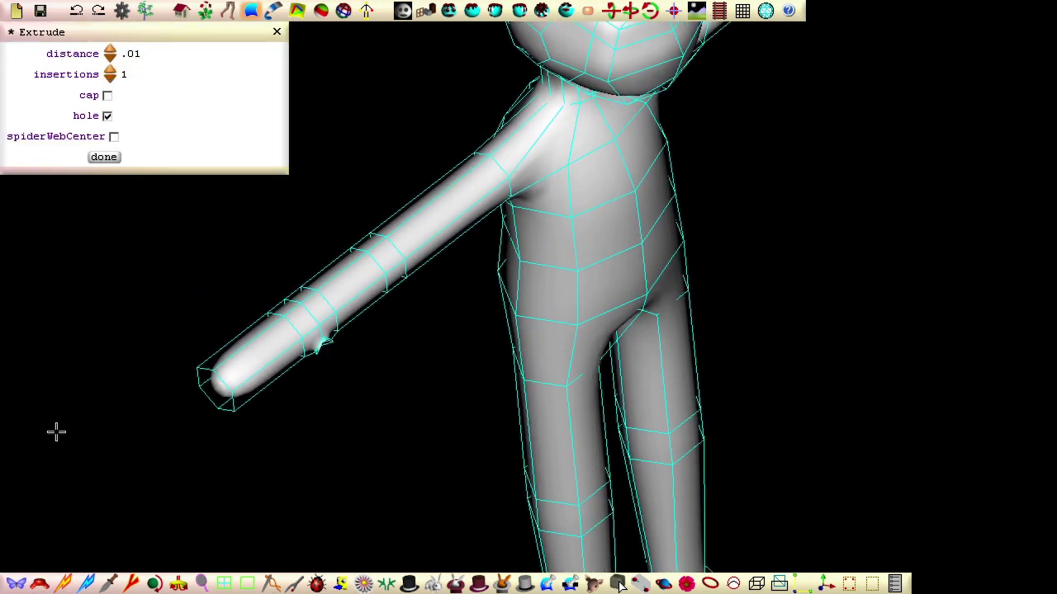
left_click_drag(111, 53, 110, 54)
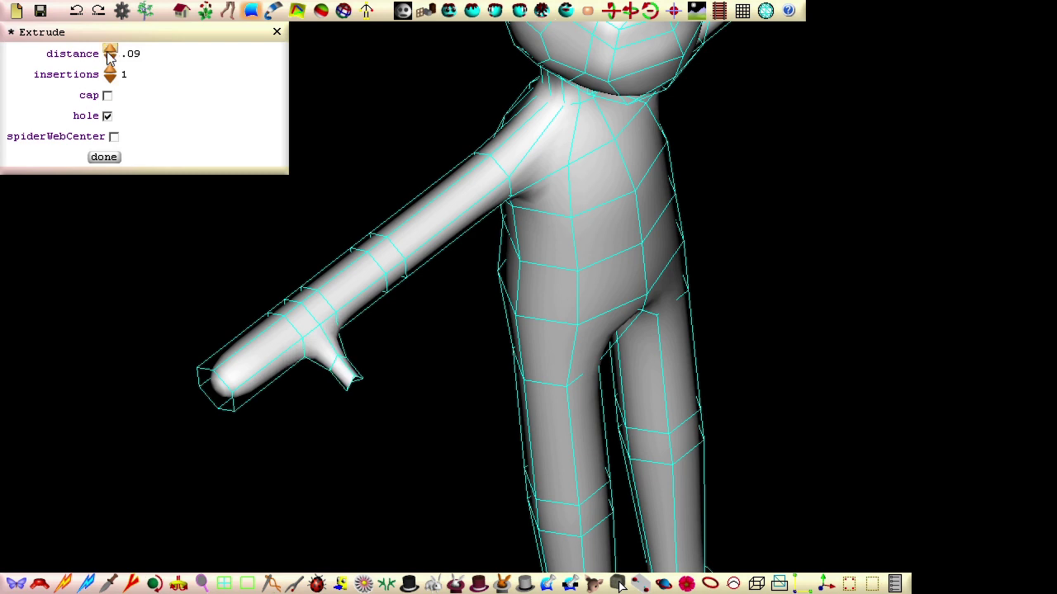
left_click(113, 136)
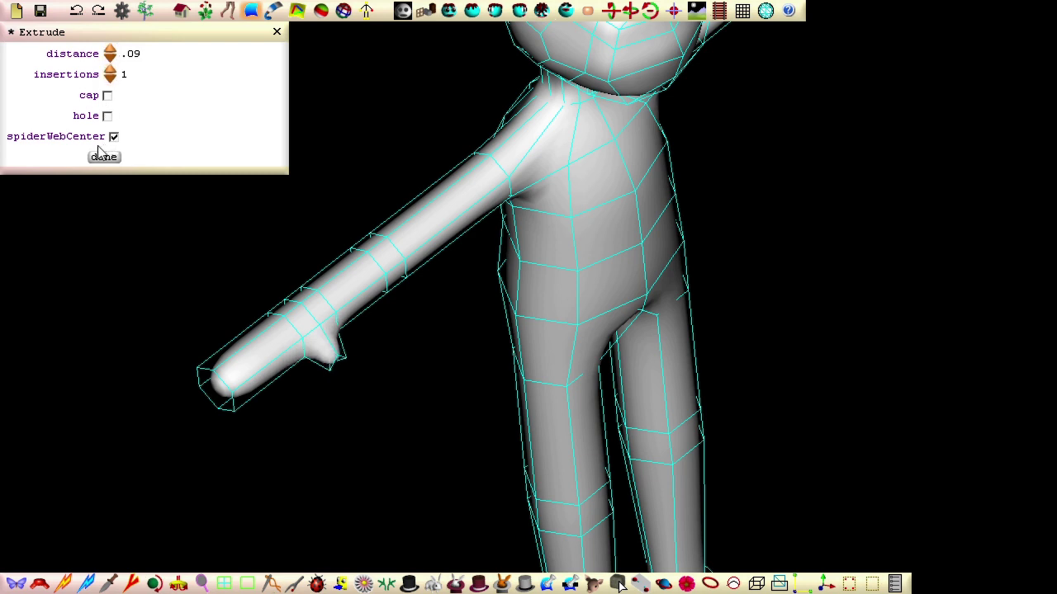
Set the thumb extrusion to 2 insertions and a distance of .15
left_click(110, 73)
left_click(111, 51)
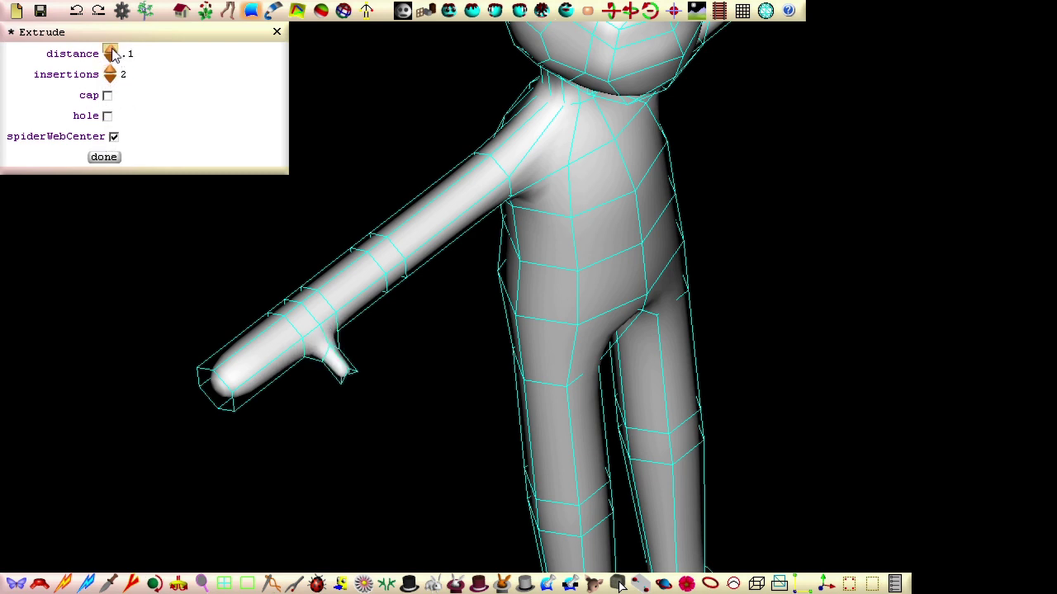
left_click(110, 51)
left_click(111, 51)
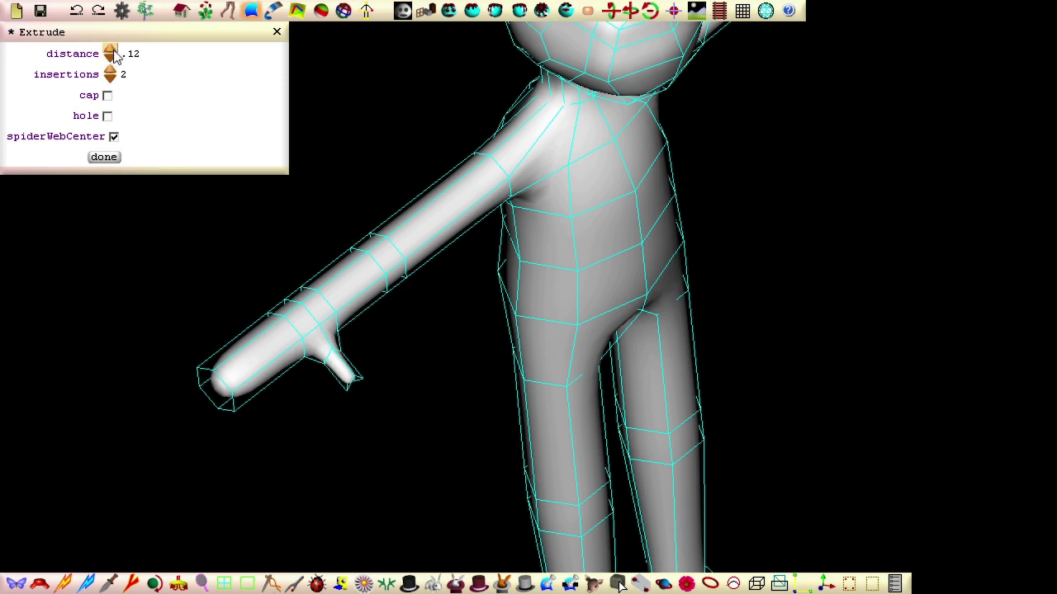
left_click(112, 50)
left_click(112, 50)
left_click(112, 51)
left_click_drag(83, 278, 267, 284)
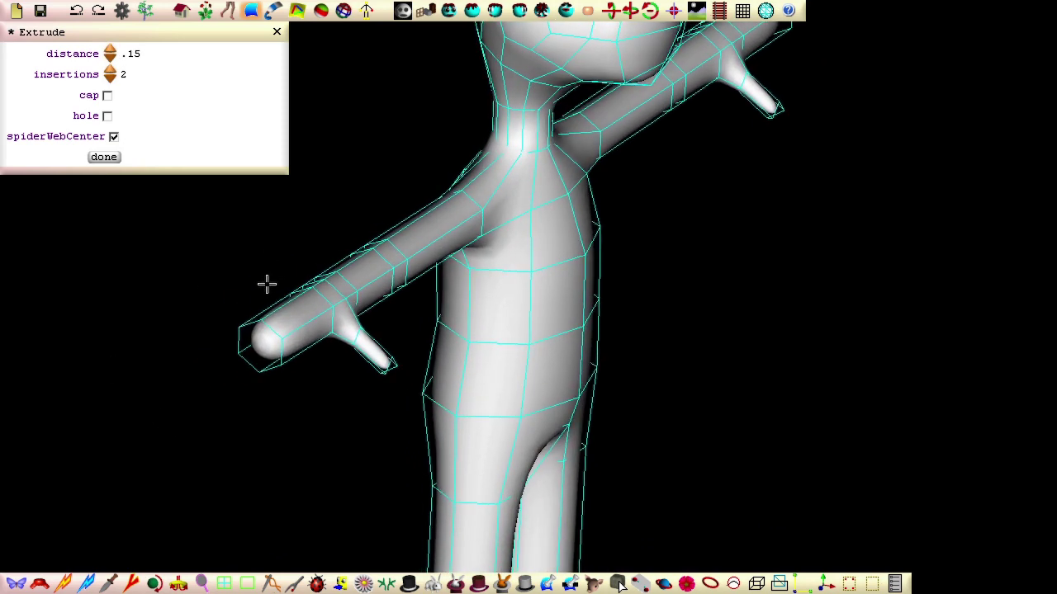
Apply CalculateRing to the thumb's tip ring and flatten it square to the thumb in the side view
left_click(710, 583)
left_click_drag(283, 459, 510, 51)
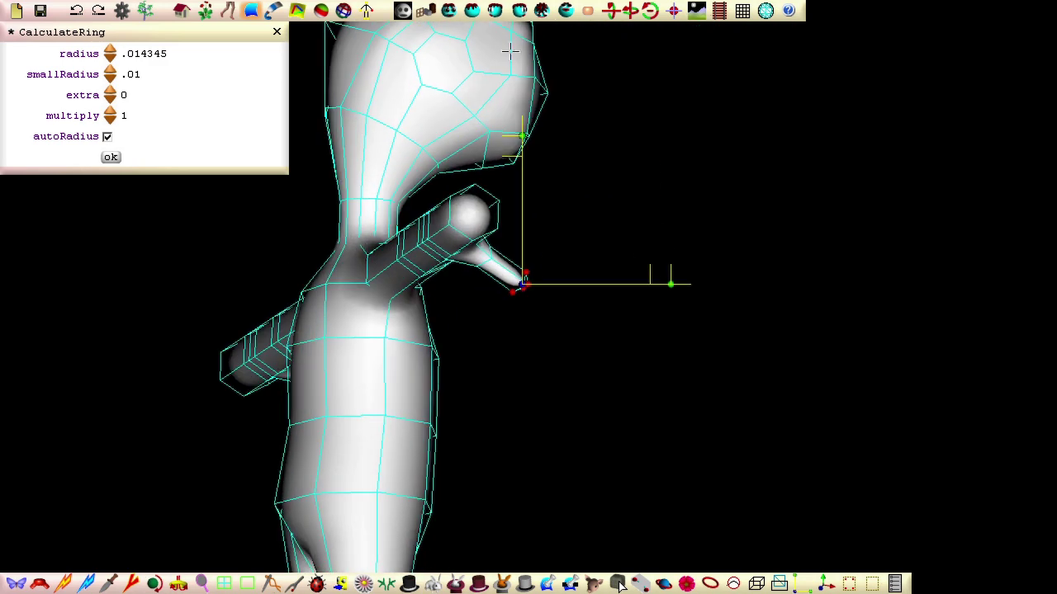
left_click(519, 12)
scroll(587, 354, "up", 3)
left_click_drag(609, 324, 501, 344)
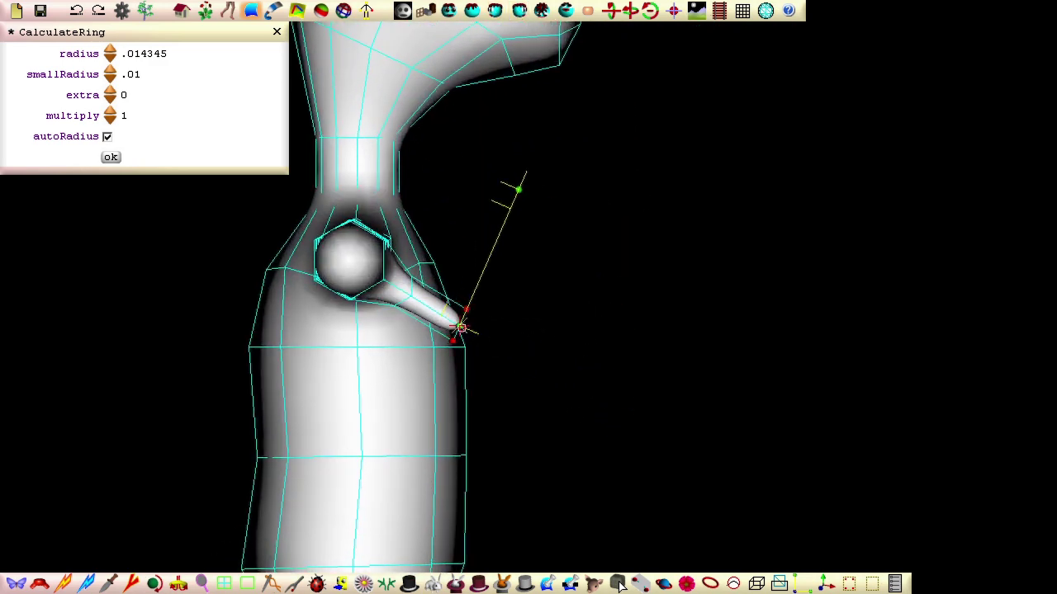
Select the thumb's base ring and move it closer to the wrist
left_click(403, 295)
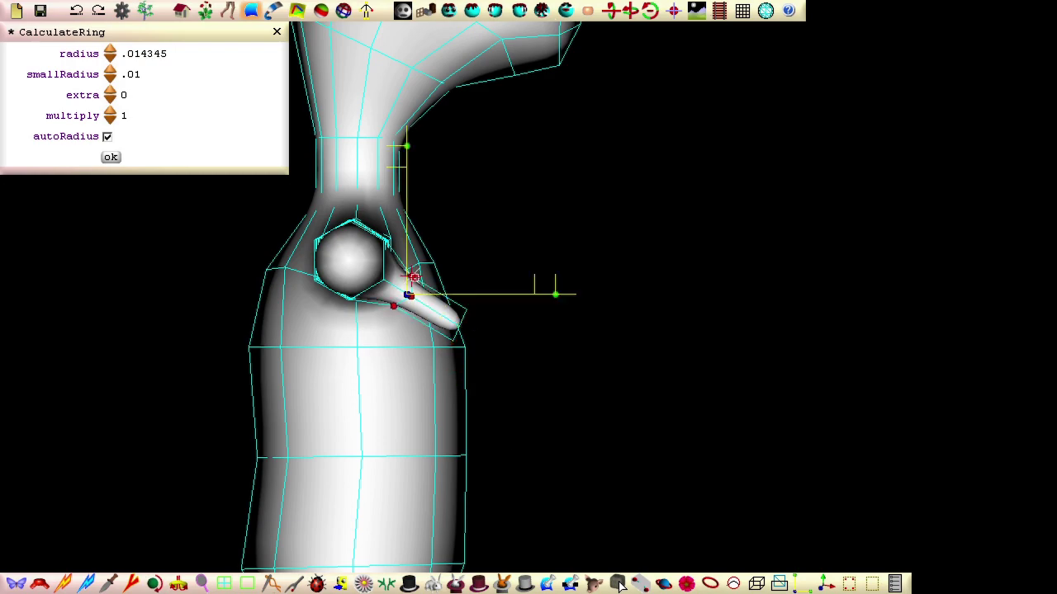
left_click_drag(407, 274, 399, 265)
left_click_drag(535, 409, 314, 526)
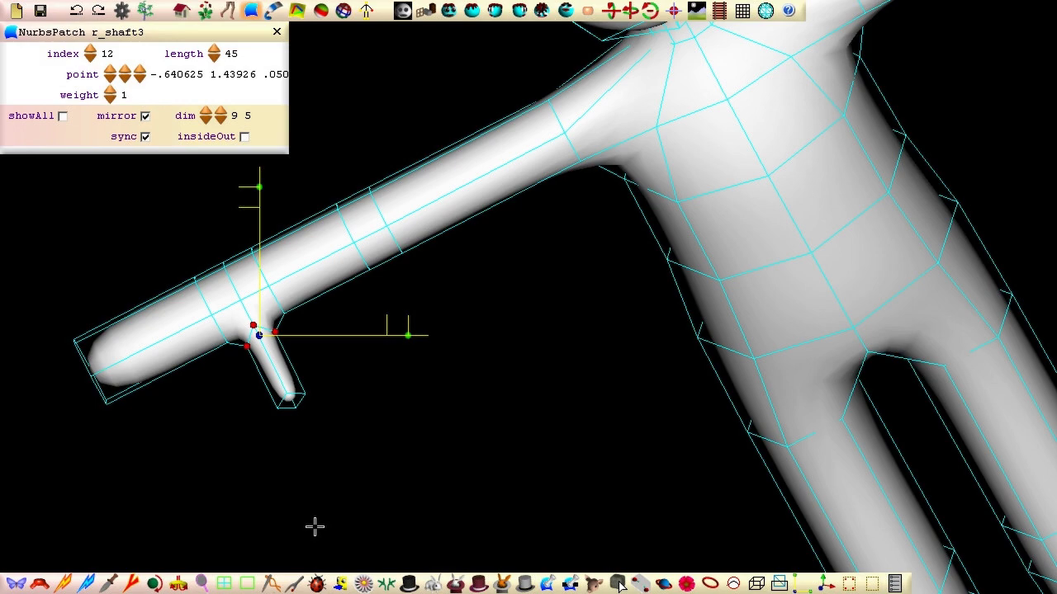
middle_click_drag(314, 526, 725, 209)
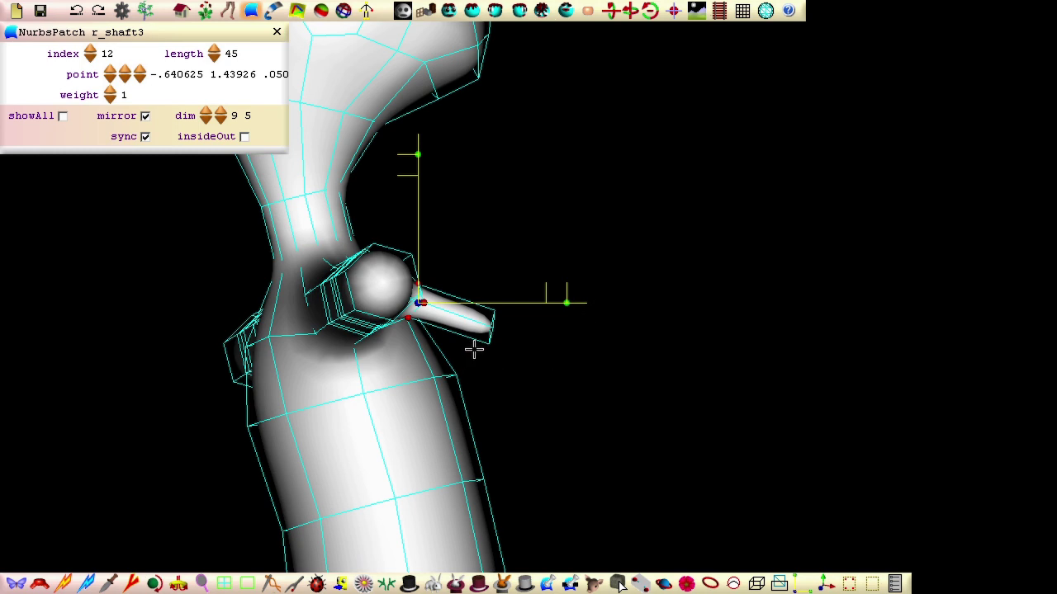
Show only the thumb's patch, place the pivot at the thumb's base in the side view and rotate the thumb upward
left_click(619, 583)
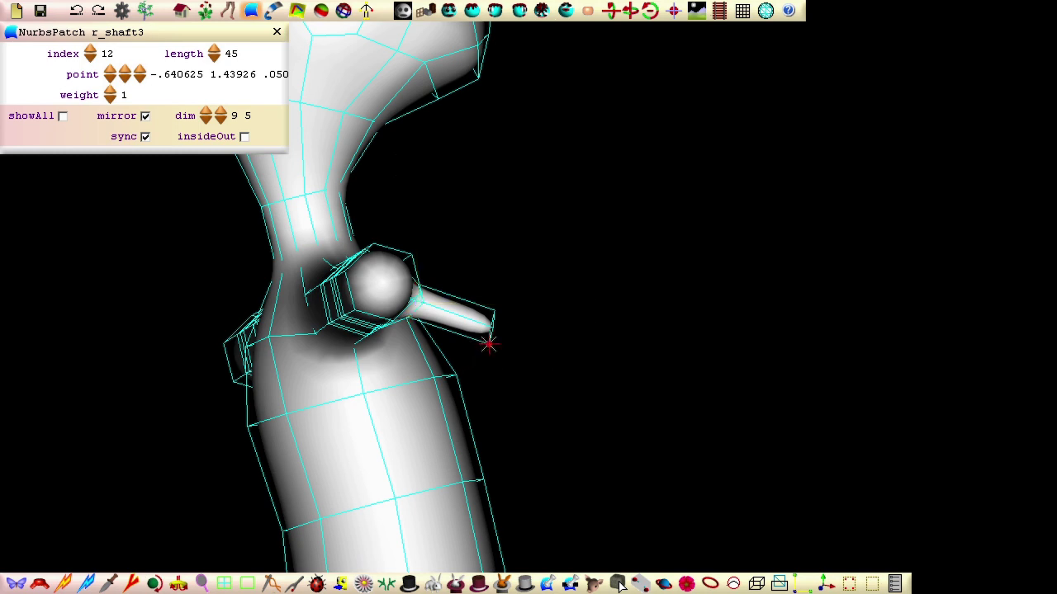
left_click(456, 584)
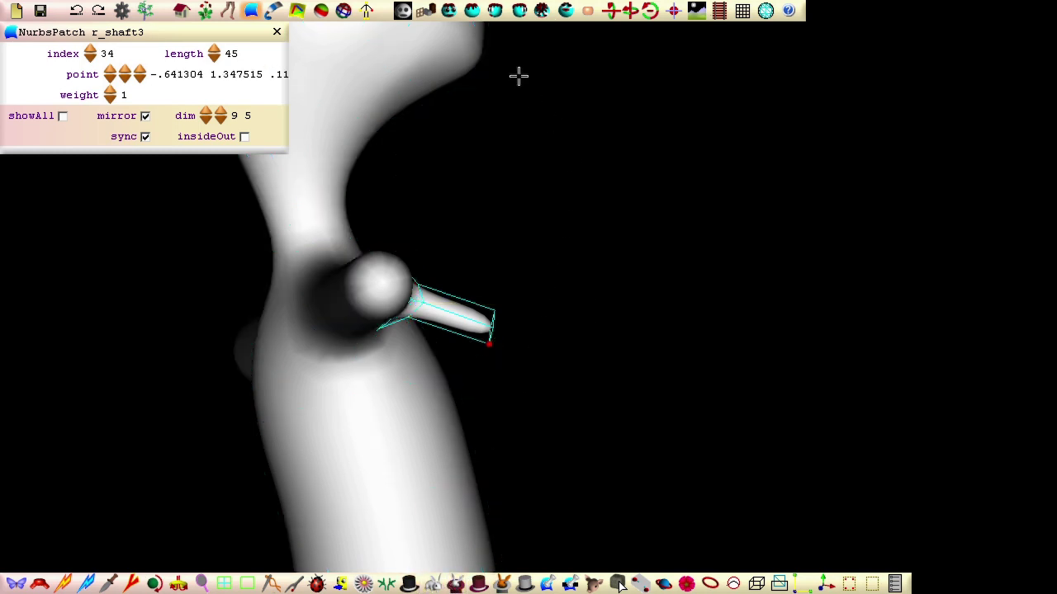
left_click(521, 18)
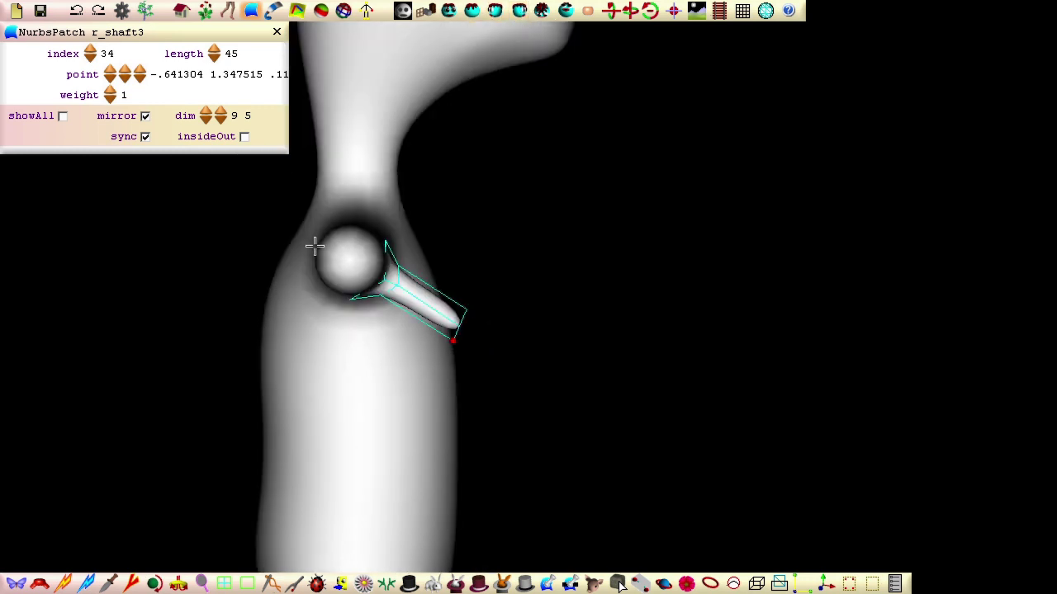
left_click_drag(288, 219, 496, 366)
left_click_drag(425, 304, 384, 281)
left_click_drag(532, 282, 533, 242)
left_click_drag(468, 320, 472, 310)
left_click_drag(537, 232, 531, 218)
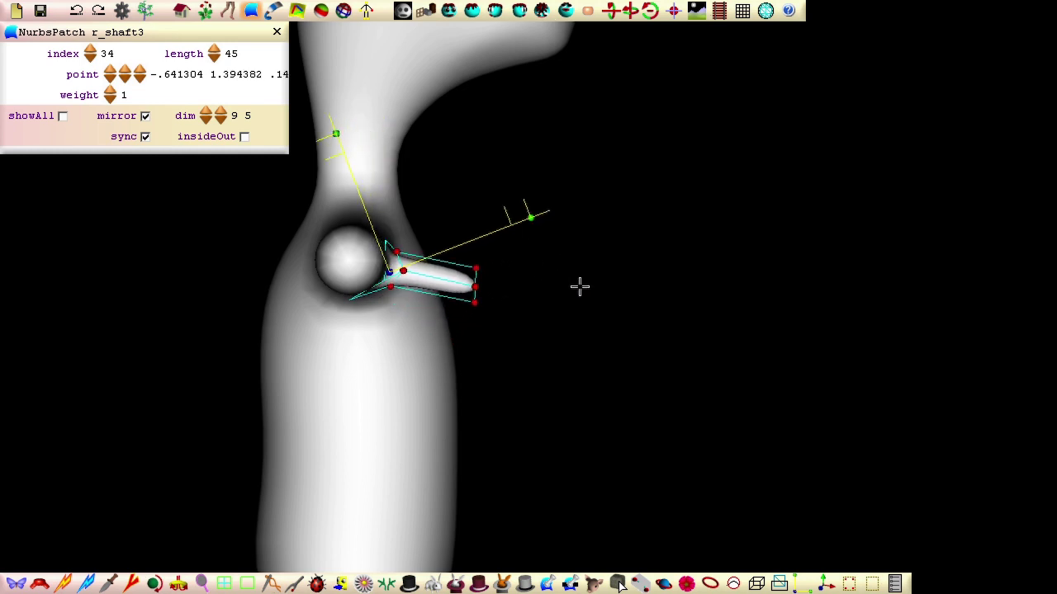
Show all patches in the front view, select the hand rings beyond the thumb and compress their height
middle_click_drag(579, 286, 249, 358)
left_click(450, 12)
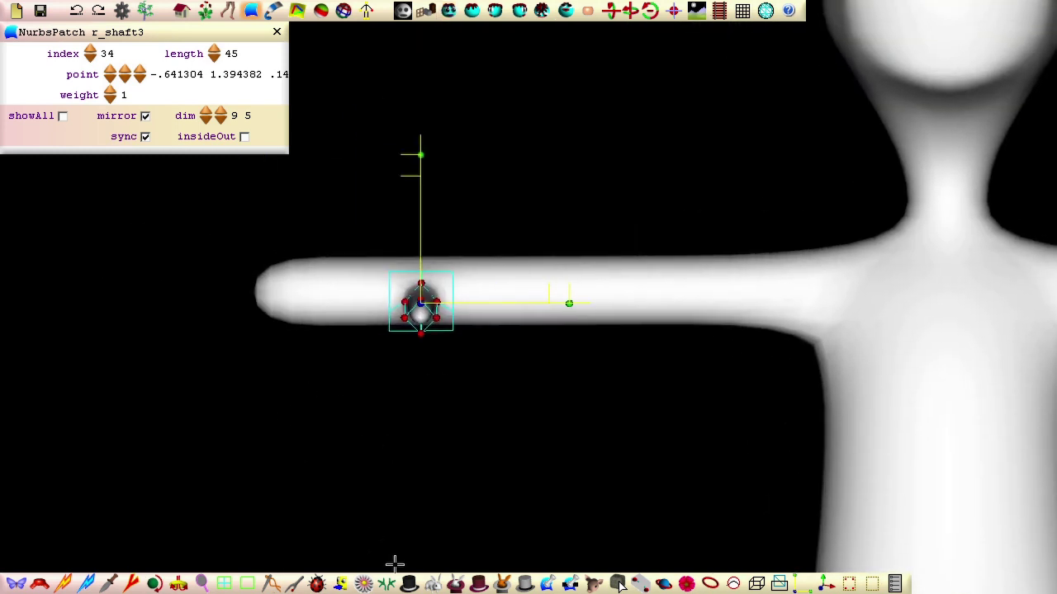
left_click(440, 584)
left_click_drag(212, 208, 387, 348)
left_click_drag(322, 291, 401, 299)
left_click_drag(400, 150, 400, 214)
Select the wrist ring just behind the thumb with CalculateRing and scale it down to narrow the wrist
left_click(618, 585)
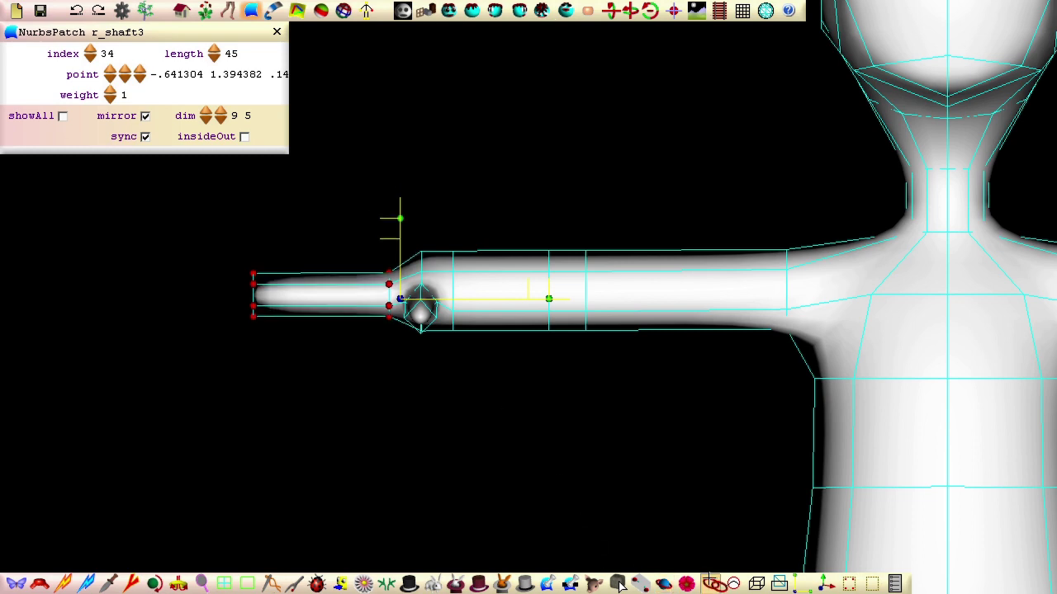
left_click(454, 294)
middle_click_drag(324, 305, 479, 276)
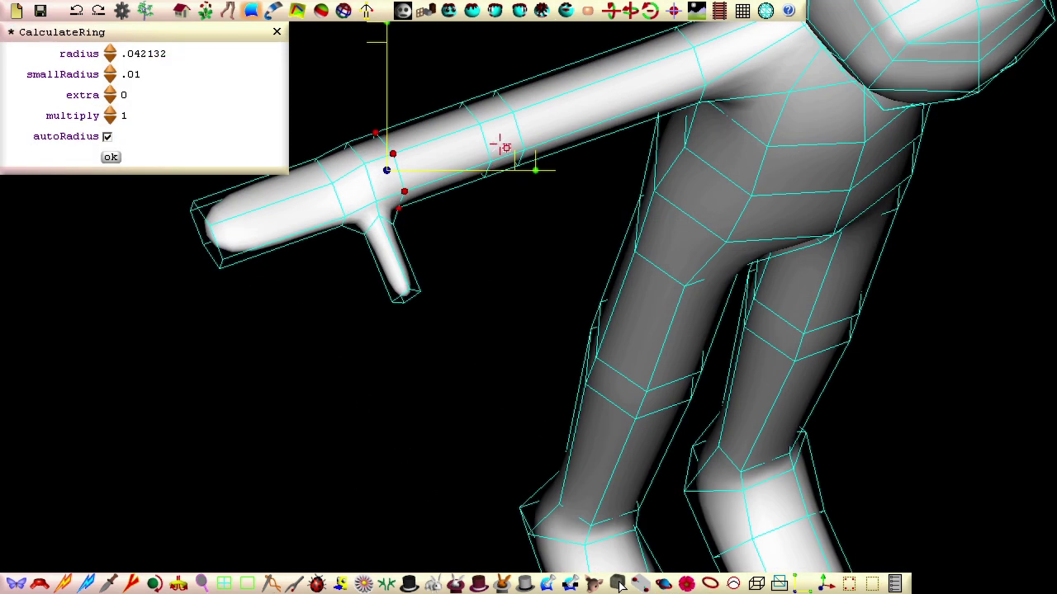
left_click_drag(534, 170, 462, 170)
middle_click_drag(430, 222, 255, 140)
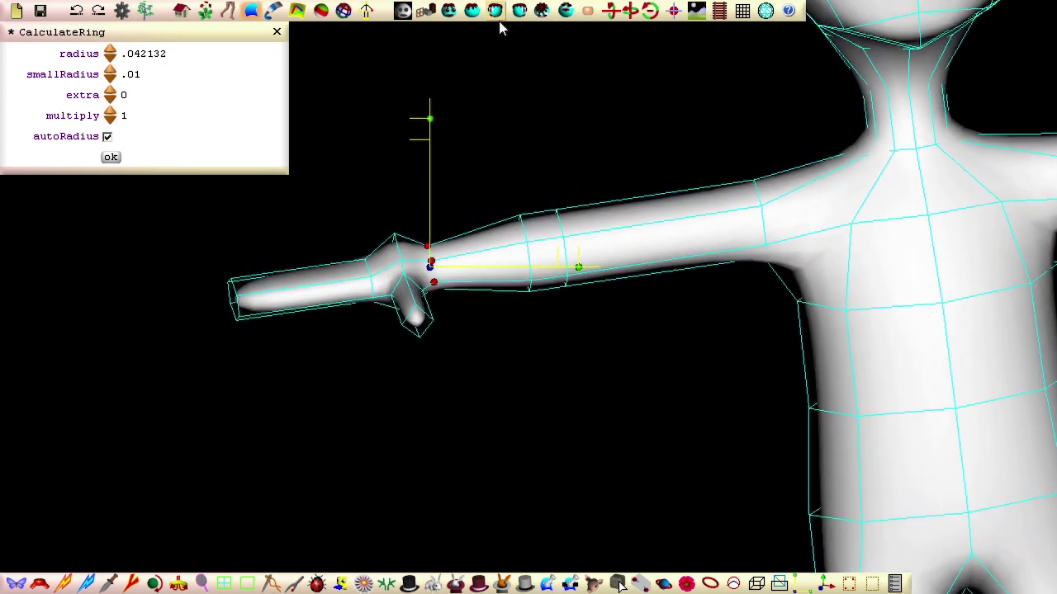
Select the wrist and thumb-base rings in the front view and compress their spacing along the arm
left_click(473, 11)
left_click_drag(349, 236, 490, 362)
left_click_drag(546, 293, 522, 296)
left_click(416, 401)
Move individual points around the knuckles and thumb base to smooth the hand's upper and lower surfaces
left_click_drag(395, 251, 395, 263)
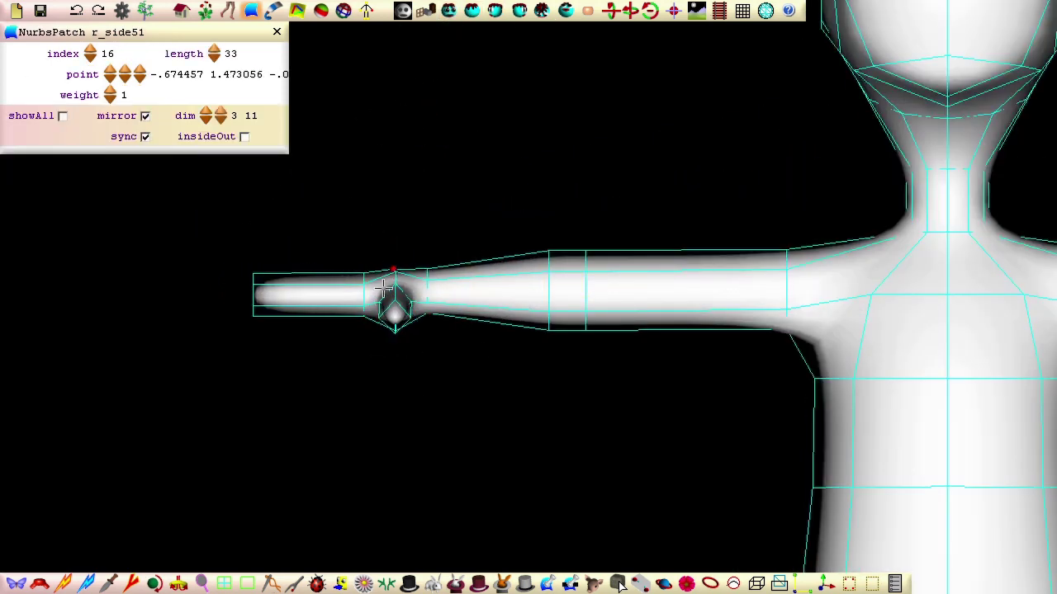
middle_click_drag(382, 286, 363, 505)
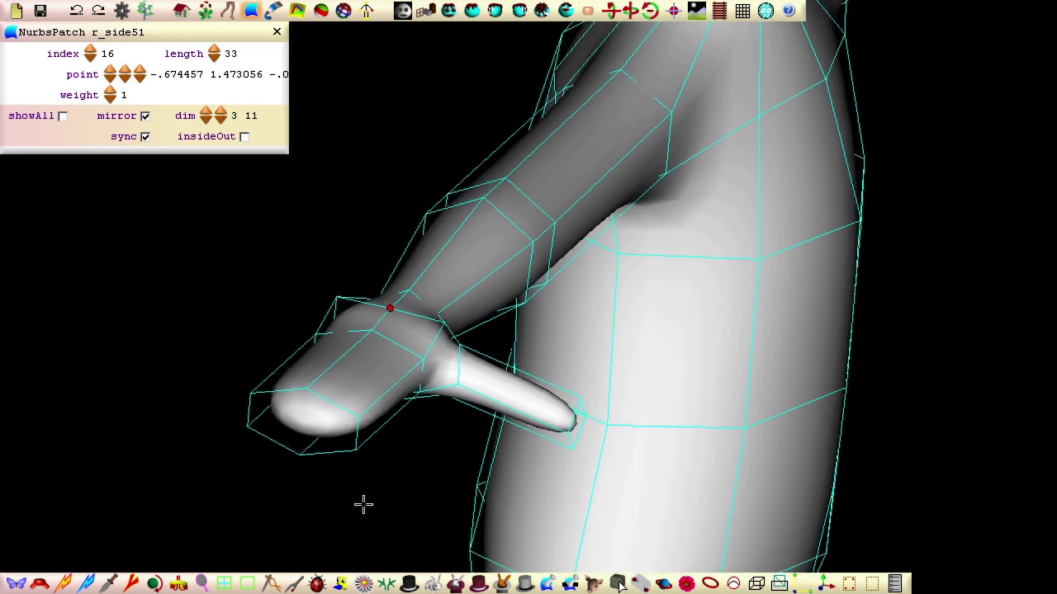
left_click_drag(444, 322, 433, 334)
left_click_drag(337, 297, 335, 316)
middle_click_drag(274, 487, 479, 382)
left_click_drag(423, 321, 430, 308)
left_click_drag(472, 356, 476, 335)
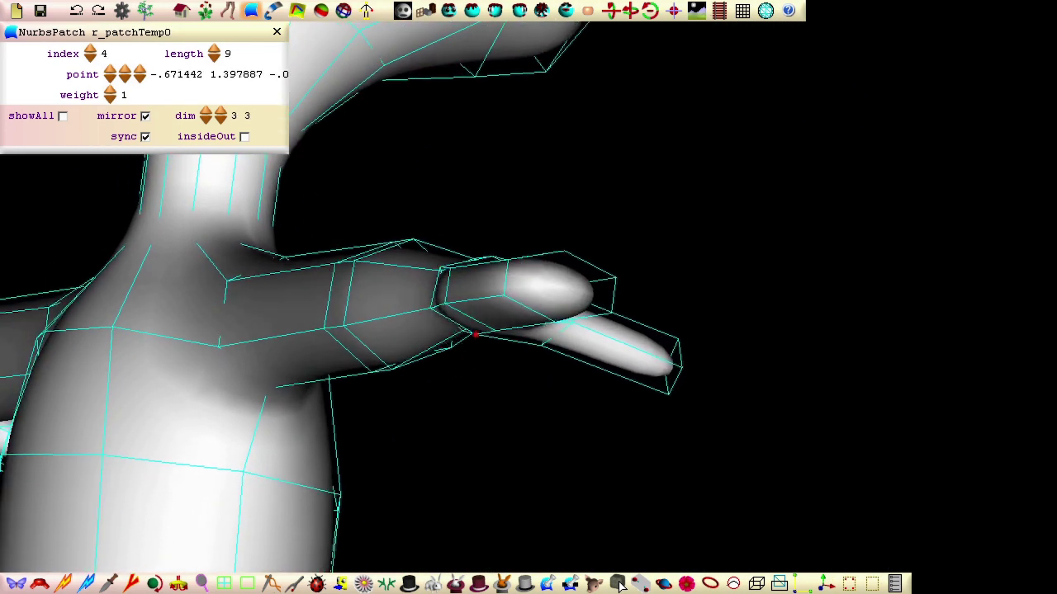
Shorten the thumb slightly by moving its tip ring toward the palm
middle_click_drag(475, 333, 542, 369)
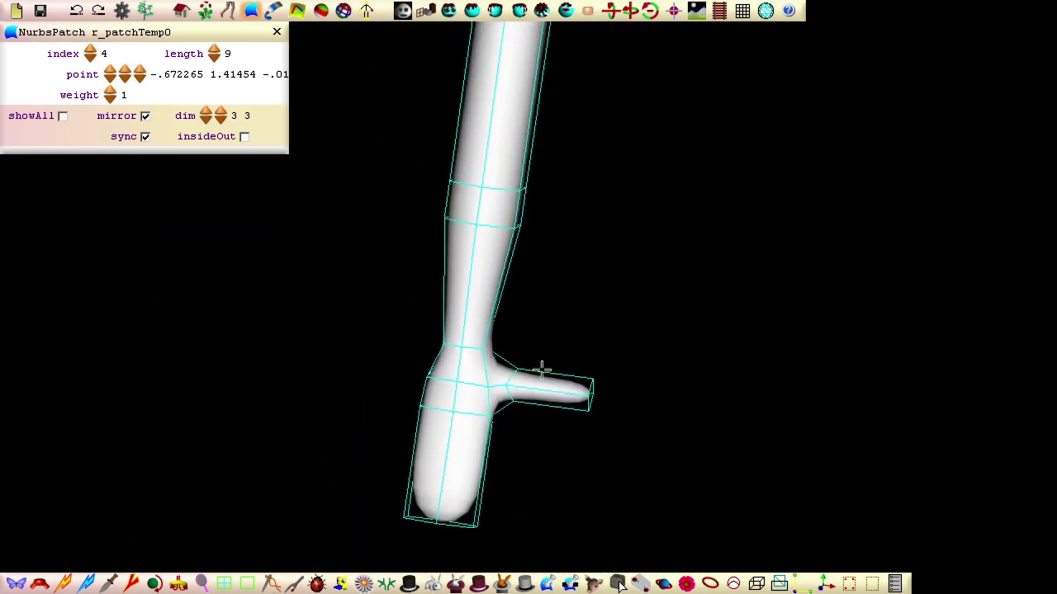
middle_click_drag(620, 451, 587, 436)
left_click_drag(585, 394, 576, 397)
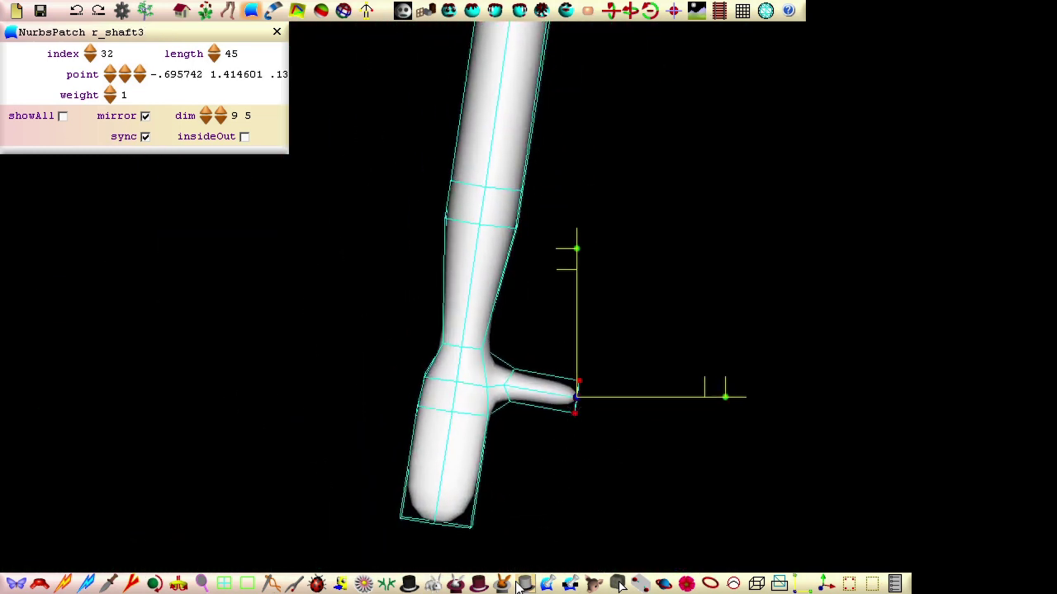
Isolate the thumb, set the pivot at its base, rotate it toward the fingertips and shift it against the palm
left_click(455, 586)
left_click_drag(476, 318, 648, 483)
left_click_drag(540, 389, 503, 387)
left_click_drag(652, 387, 611, 468)
left_click_drag(504, 386, 498, 397)
middle_click_drag(498, 397, 261, 236)
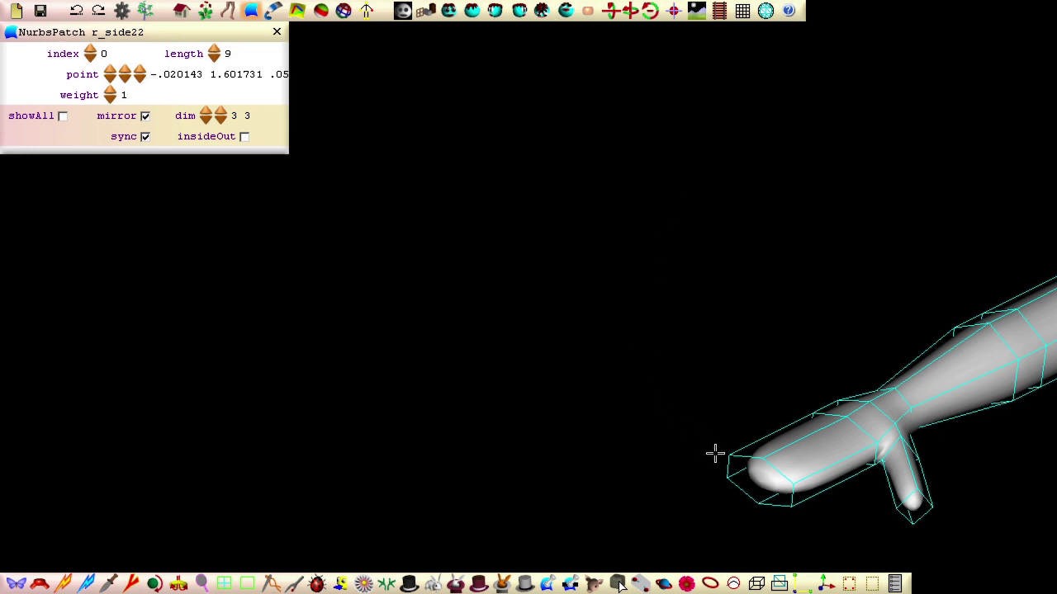
Insert a new ring across the hand, midway between the knuckles and the fingertips, in the top view
middle_click_drag(848, 535, 647, 436)
left_click_drag(647, 437, 814, 503)
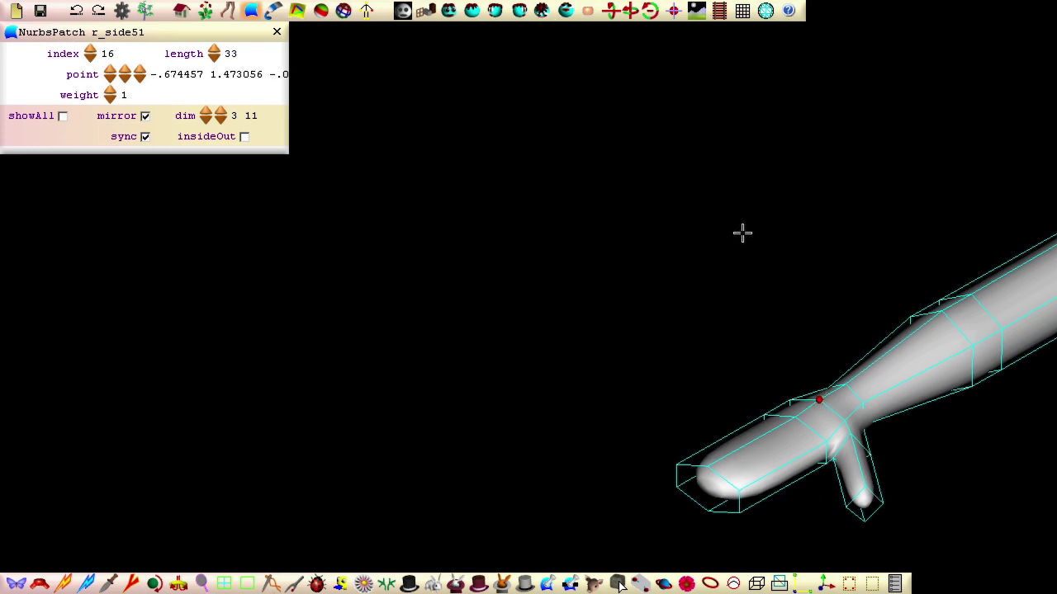
left_click(673, 10)
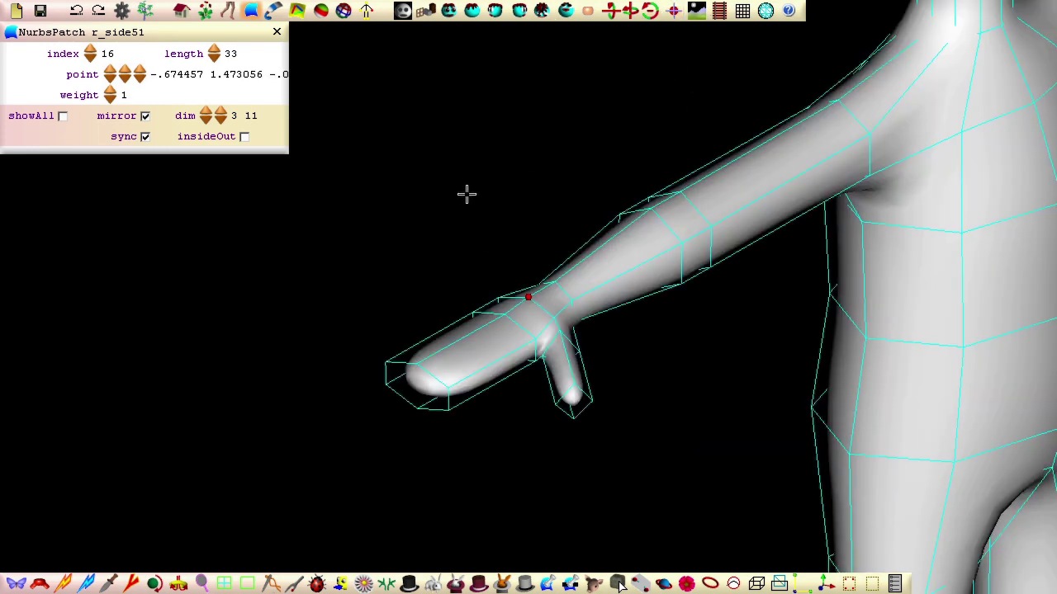
left_click_drag(467, 194, 776, 484)
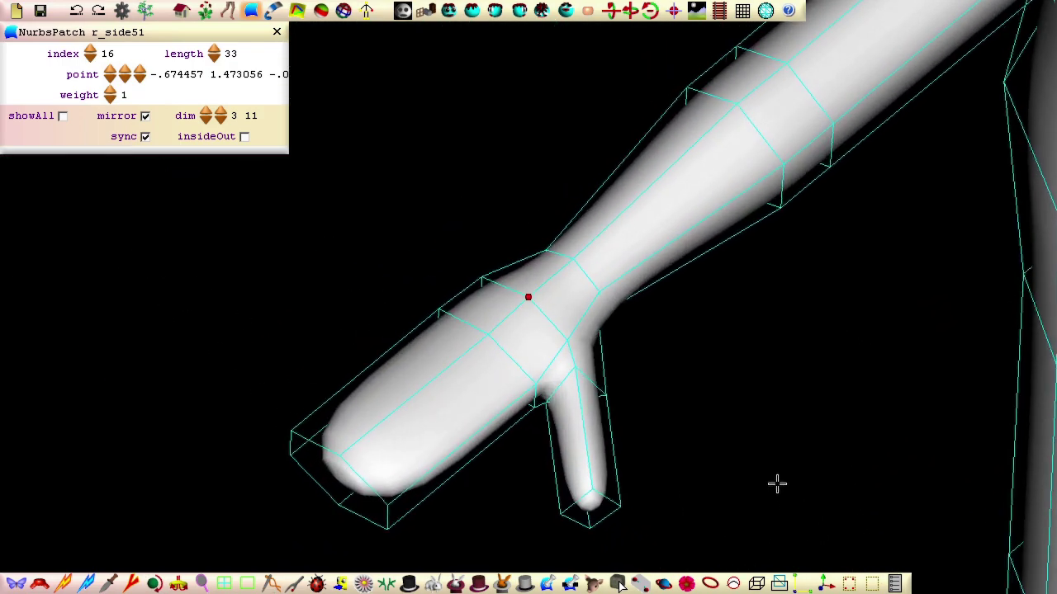
left_click(520, 9)
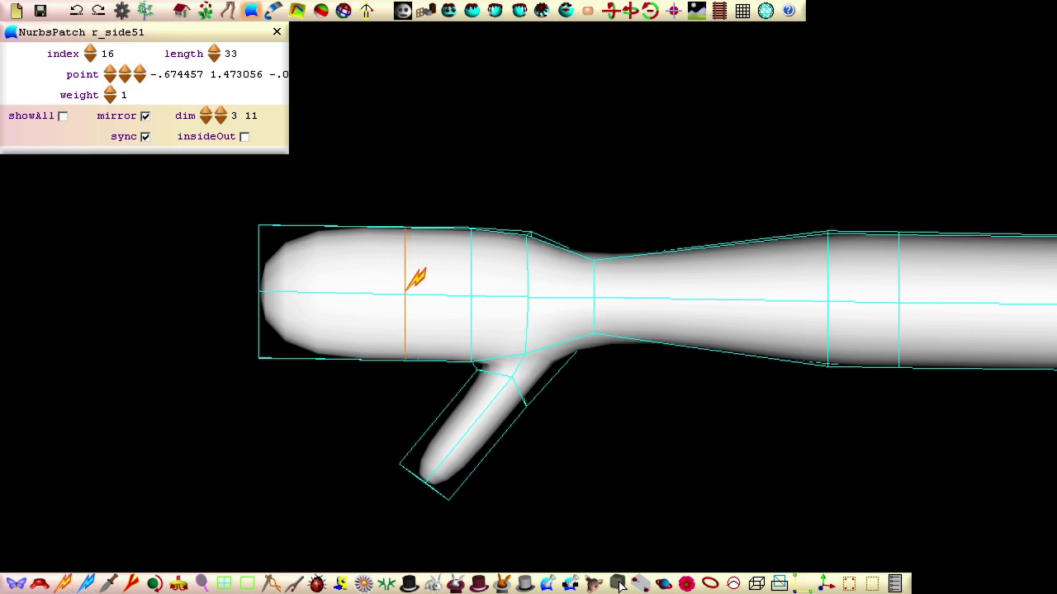
left_click(372, 285)
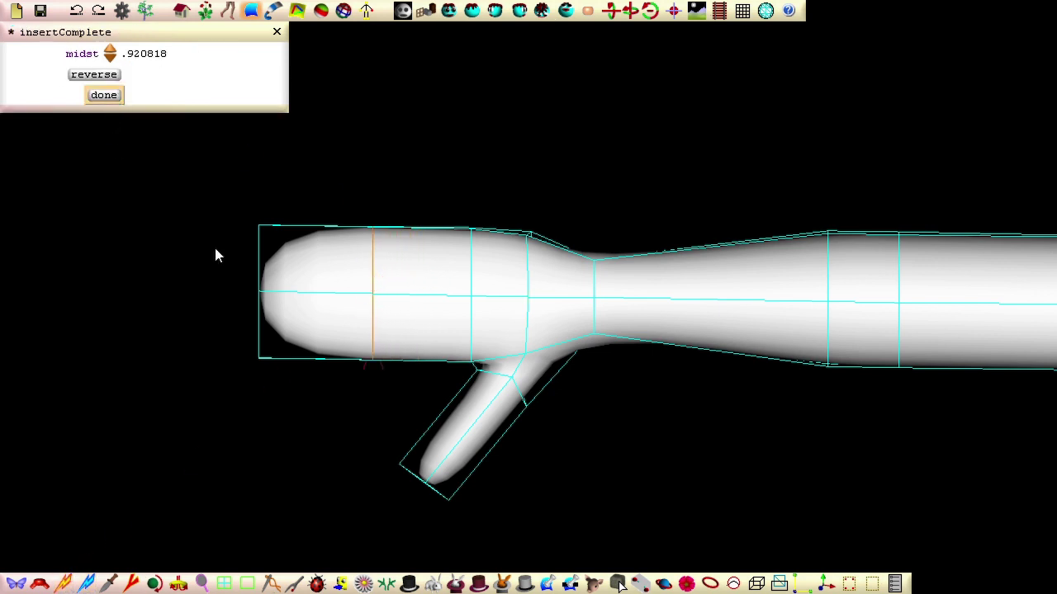
key("Return")
Widen the hand's outer edge by moving its points outward and narrow the fingertip ring with CalculateRing
left_click_drag(460, 227, 464, 206)
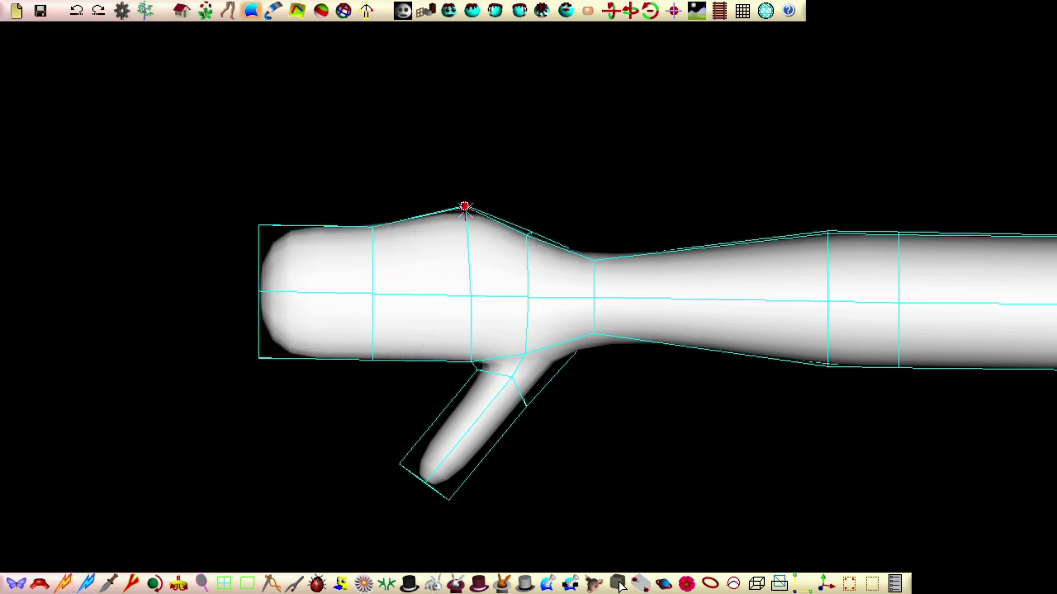
left_click_drag(368, 224, 362, 209)
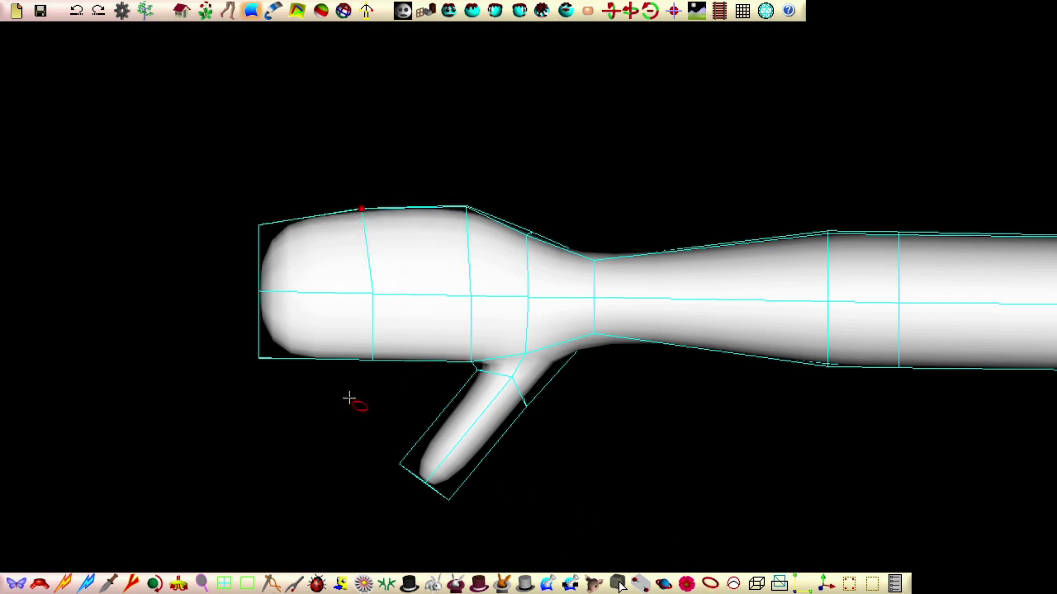
left_click(259, 330)
left_click_drag(386, 270, 323, 270)
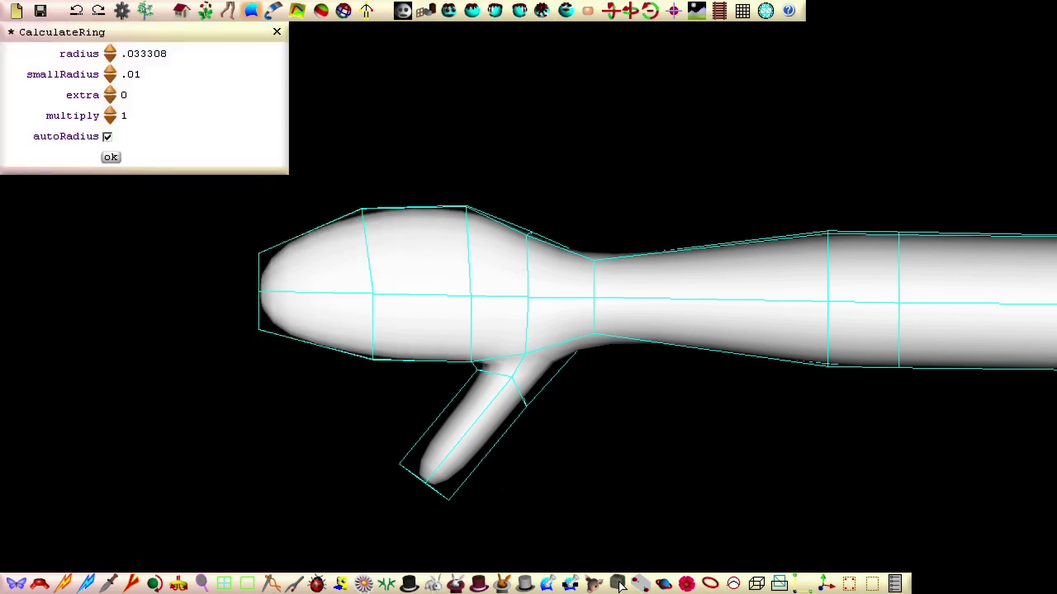
left_click_drag(471, 362, 435, 375)
Adjust single points beside the thumb base and on the back of the hand to refine the palm's form
left_click_drag(545, 565, 724, 69)
left_click_drag(562, 475, 799, 512)
left_click(540, 526)
left_click(530, 345)
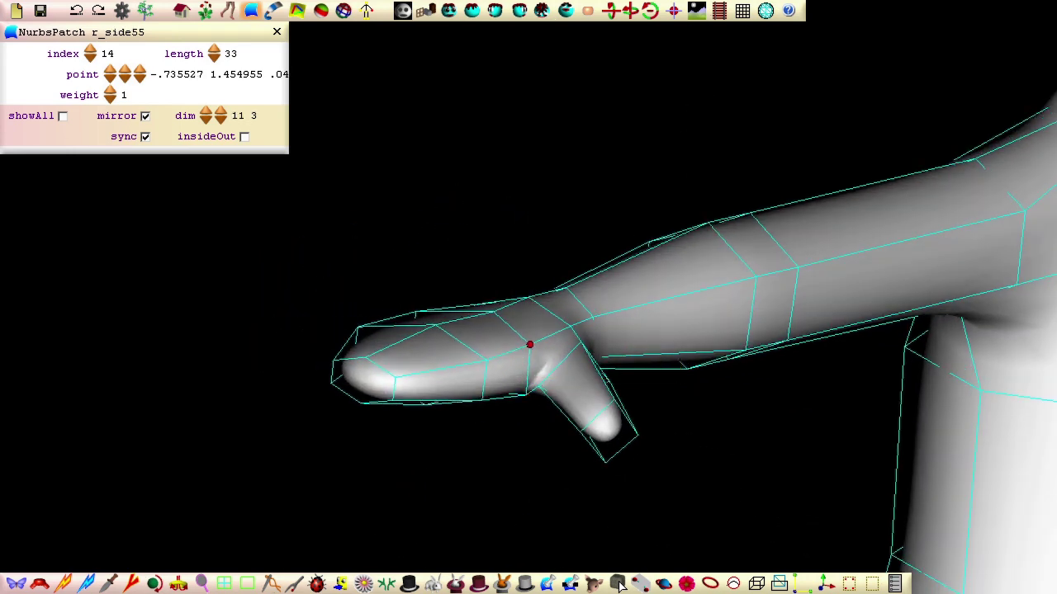
left_click(435, 327)
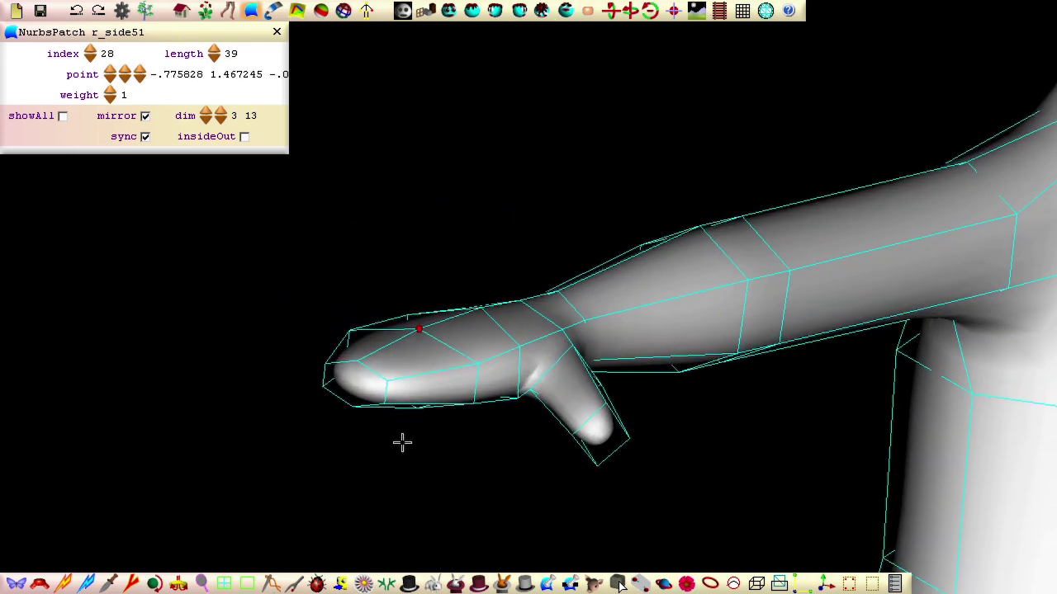
left_click_drag(414, 479, 394, 379)
Select the whole hand in the front view and move it outward to lengthen the forearm
left_click(619, 584)
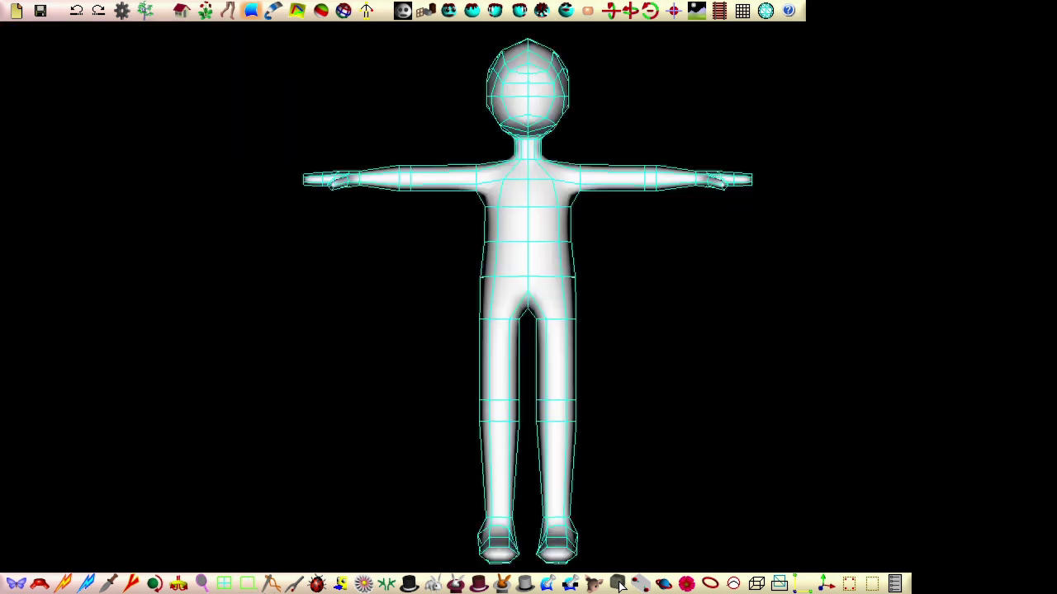
left_click_drag(289, 145, 373, 218)
left_click_drag(439, 206, 384, 83)
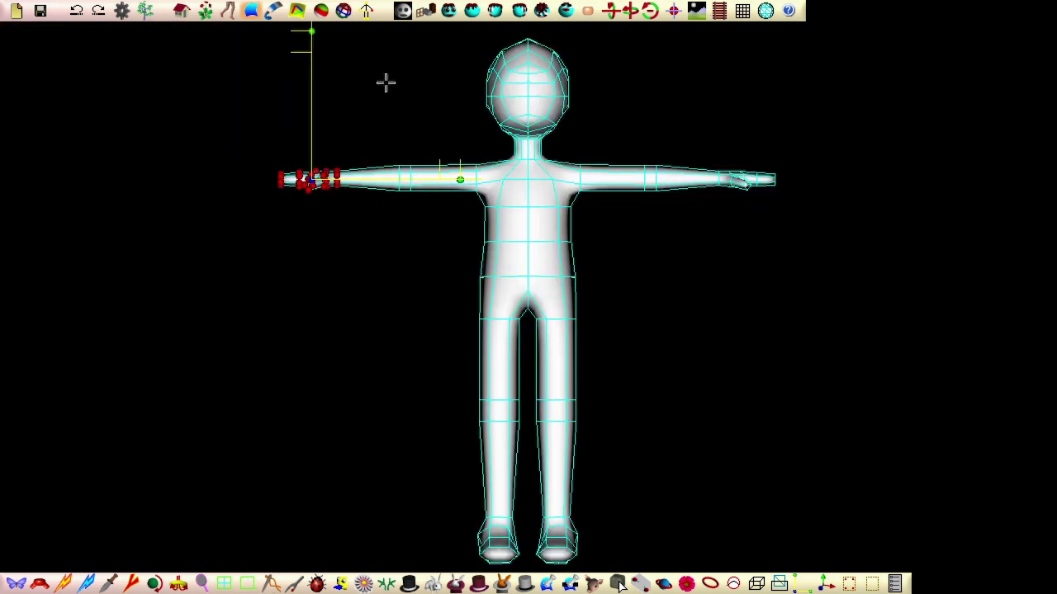
Select all the head's points in the front view and scale the head down slightly
middle_click_drag(397, 80, 356, 168)
left_click_drag(357, 168, 589, 335)
left_click_drag(599, 269, 581, 269)
left_click_drag(471, 160, 472, 167)
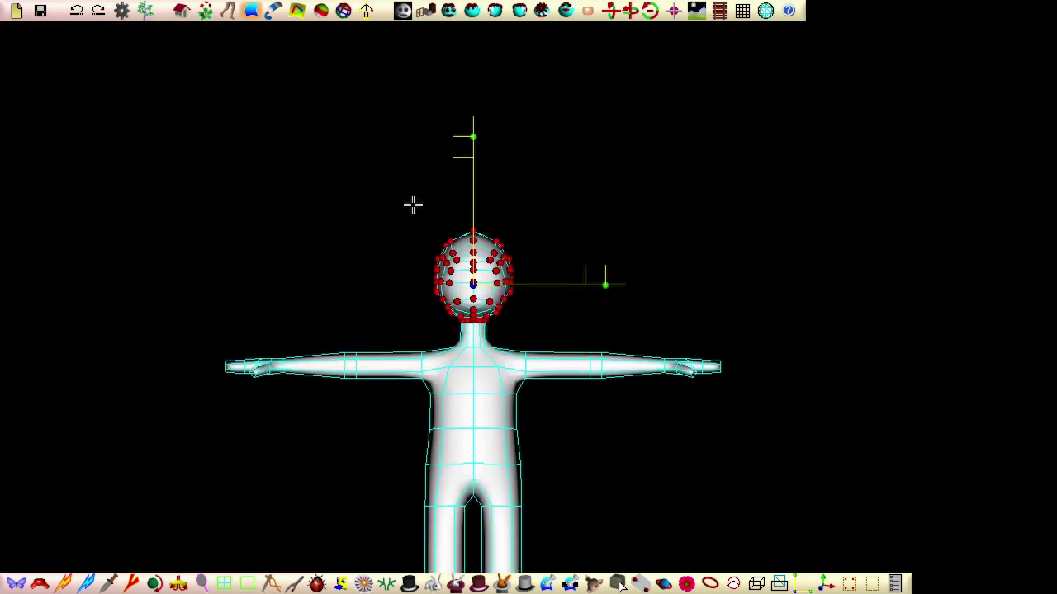
Refine the shape of the head and feet by moving individual points while viewing the model from several directions
left_click(495, 10)
left_click(519, 11)
left_click_drag(269, 376, 310, 363)
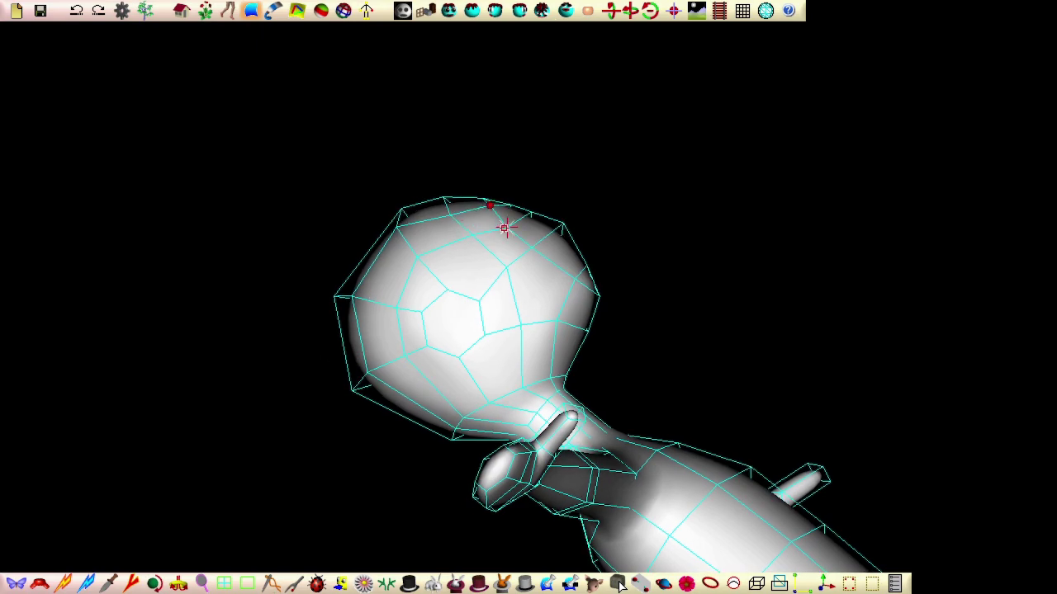
left_click_drag(463, 157, 487, 165)
left_click_drag(267, 339, 651, 298)
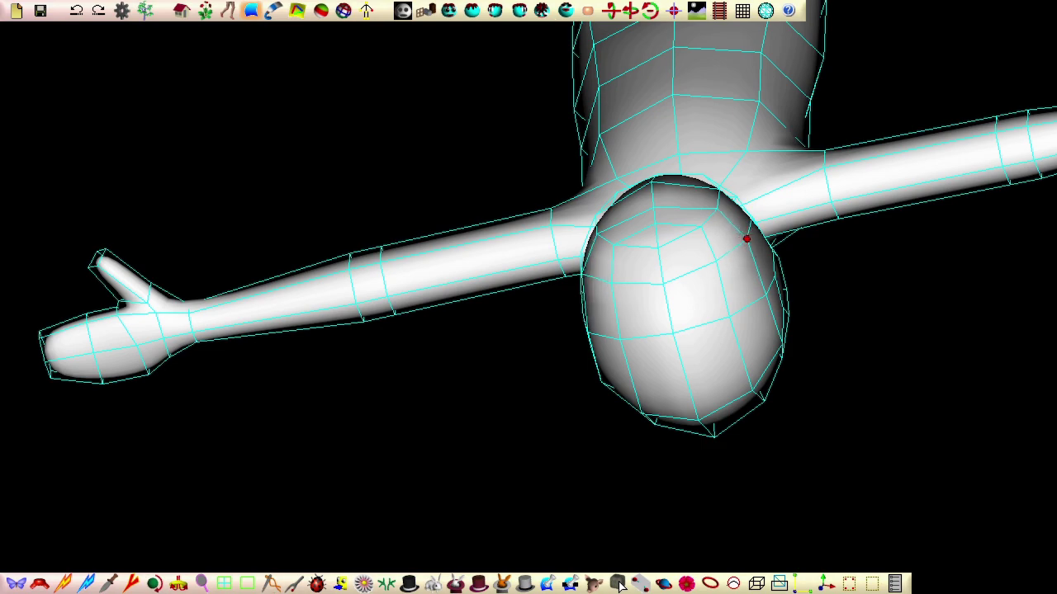
left_click_drag(543, 459, 517, 374)
left_click_drag(508, 243, 504, 246)
right_click_drag(464, 449, 265, 429)
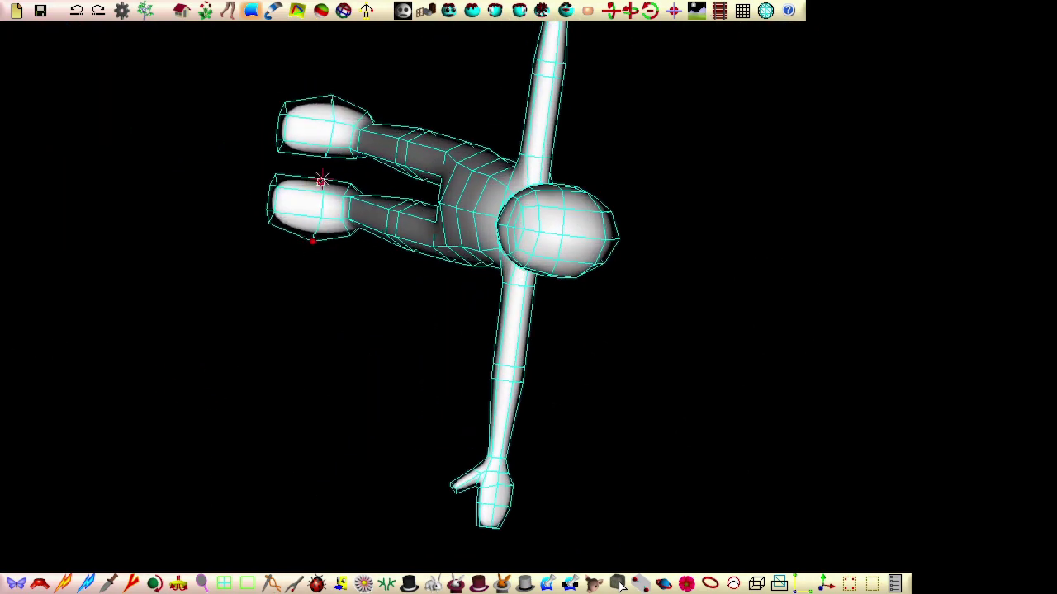
left_click_drag(380, 529, 641, 429)
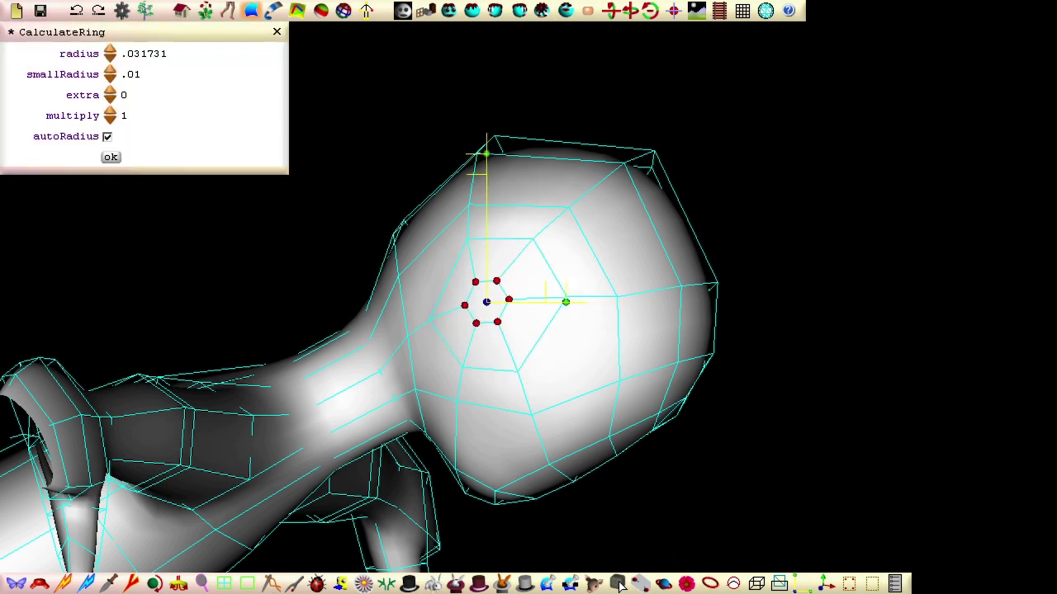
Insert a new ring between the two innermost rings on the side of the head for the ear
left_click(65, 583)
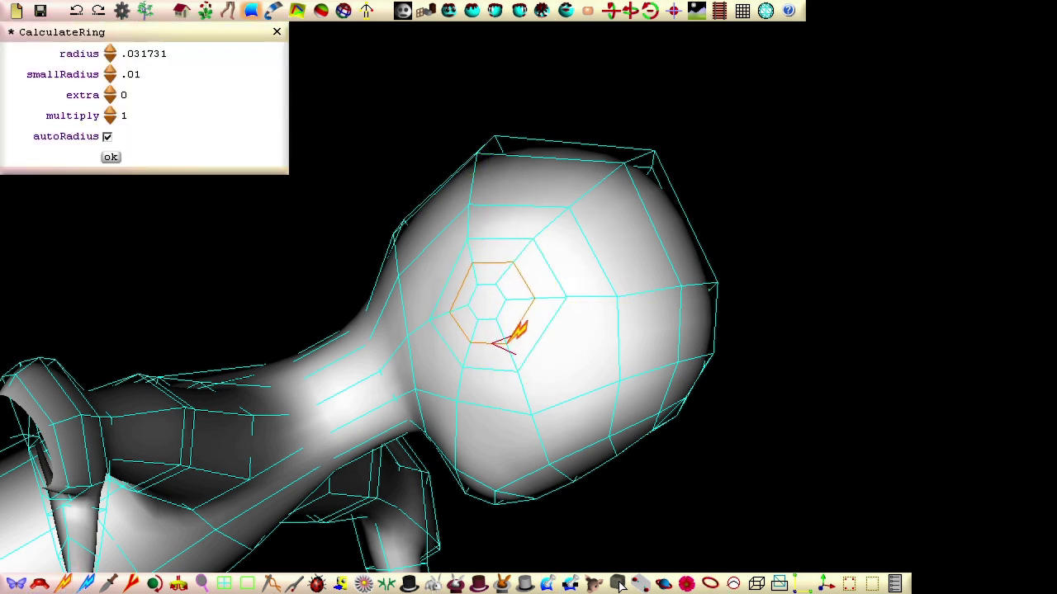
left_click(504, 338)
left_click(105, 101)
Select the new ear ring with CalculateRing and move it outward from the head in the front view
left_click(686, 583)
left_click(523, 321)
left_click(449, 10)
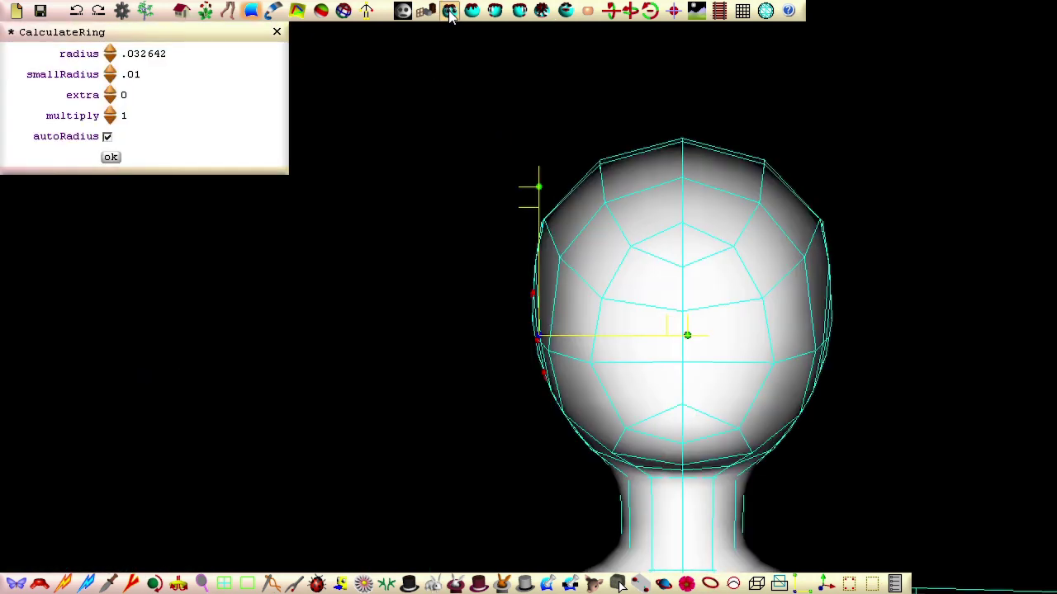
left_click_drag(687, 336, 675, 336)
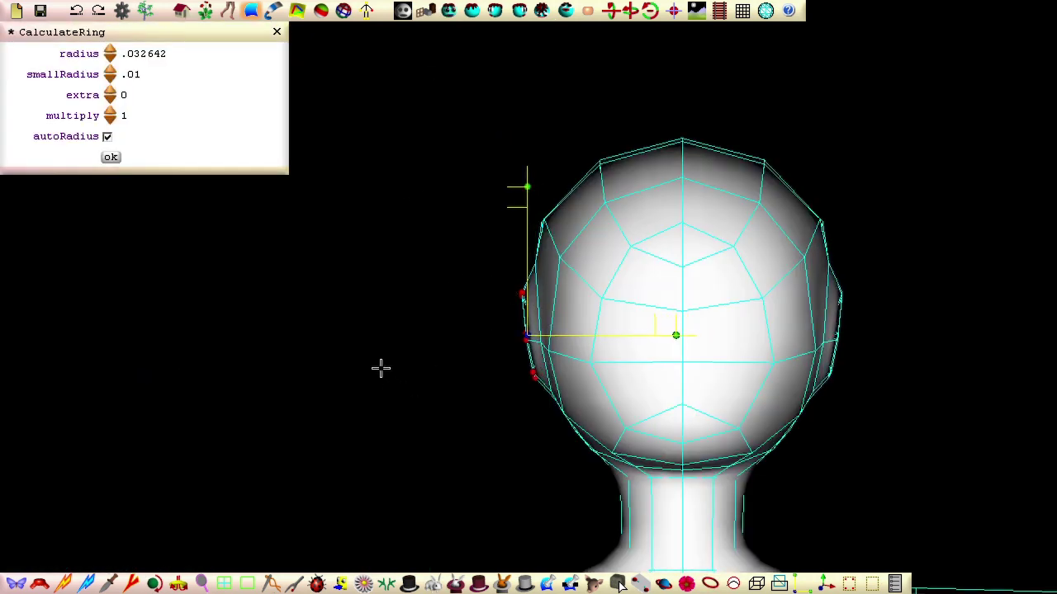
Check the ear with the wireframe hidden and move surrounding points on the temple and cheek to reshape the head
left_click_drag(358, 368, 812, 446)
key("Escape")
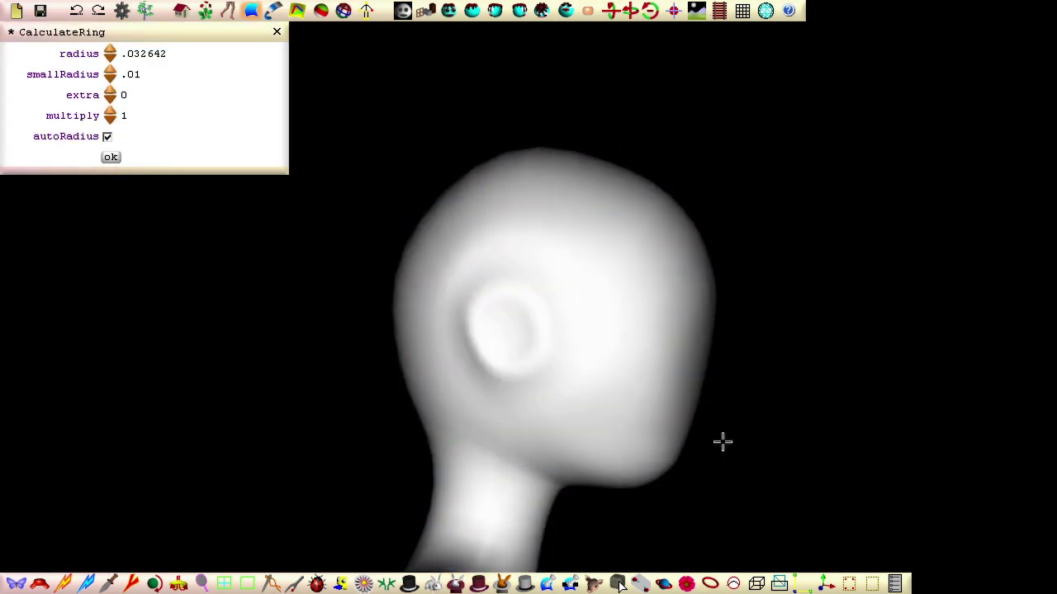
left_click_drag(721, 440, 787, 311)
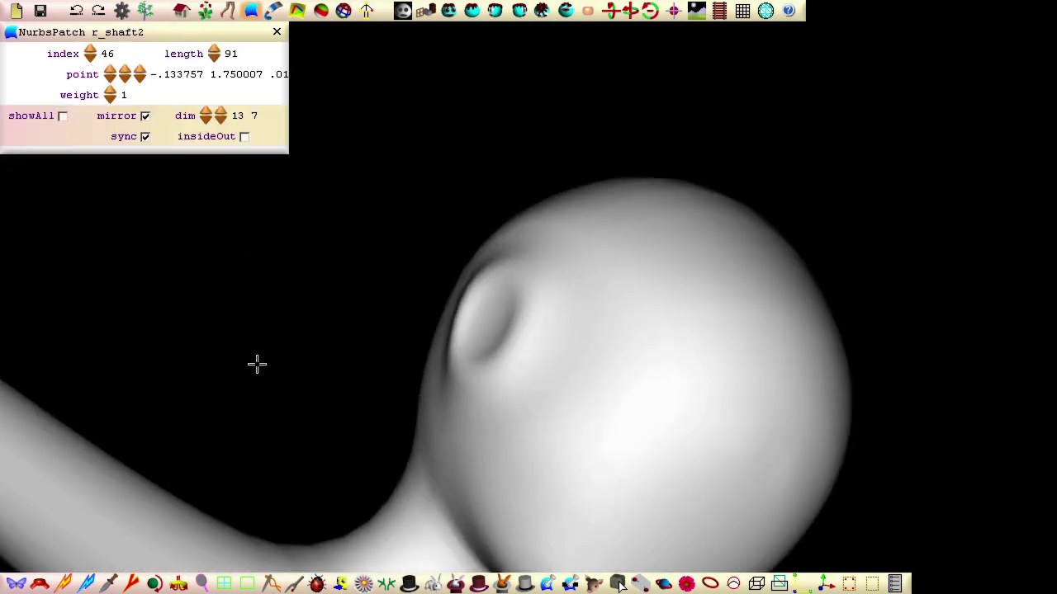
left_click_drag(257, 364, 277, 363)
key("Escape")
left_click_drag(596, 181, 599, 176)
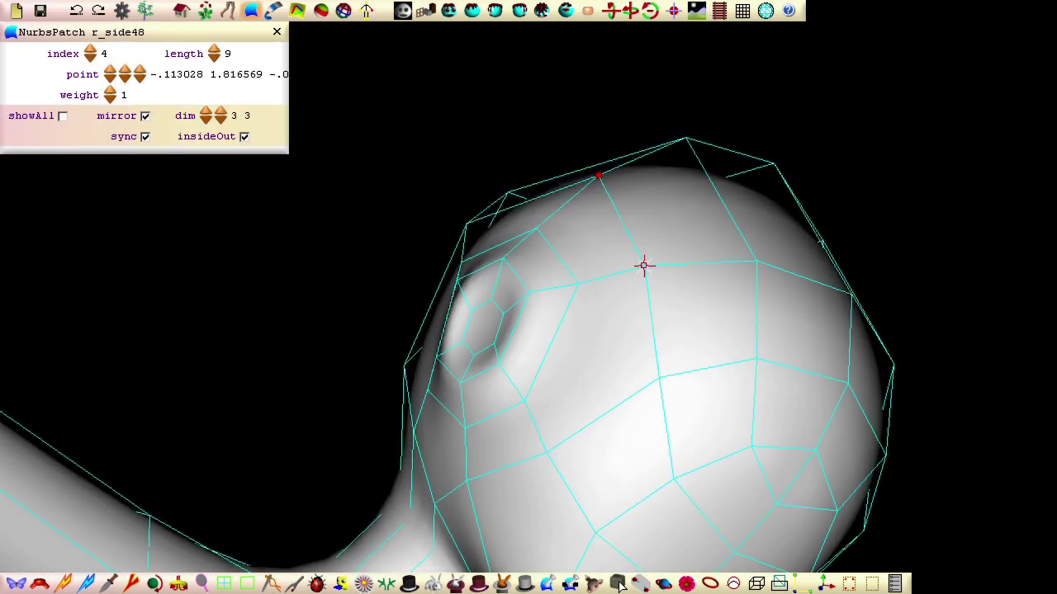
left_click_drag(664, 379, 672, 368)
left_click_drag(677, 396, 638, 547)
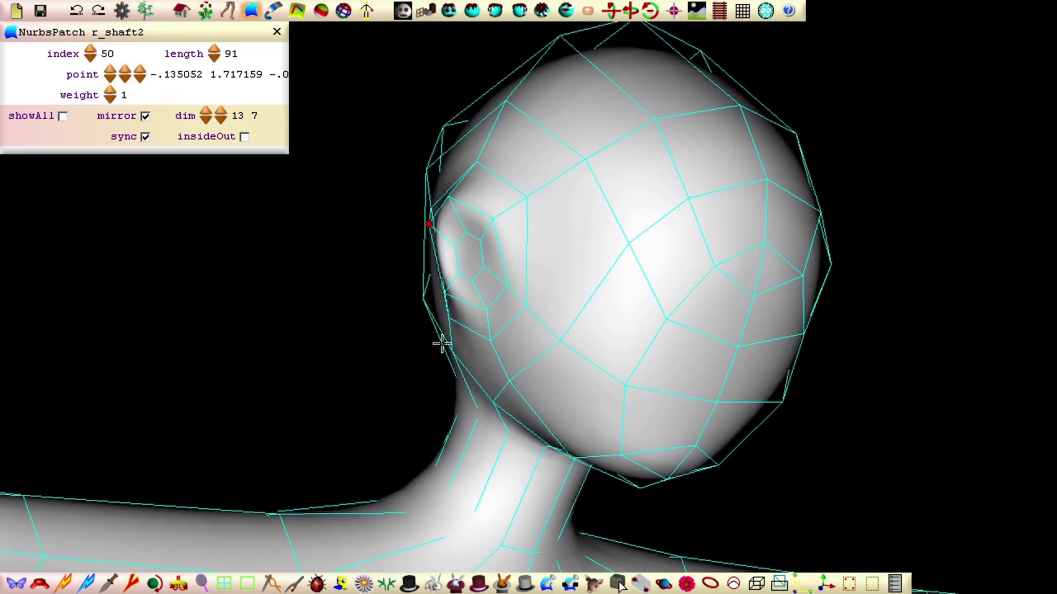
middle_click_drag(442, 343, 529, 387)
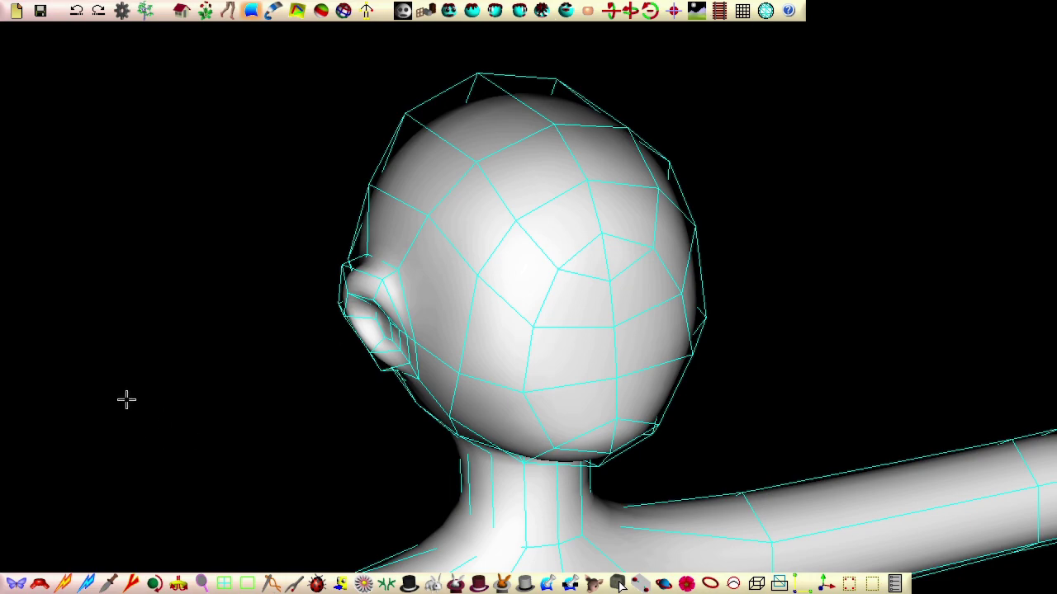
Examine the whole figure and how the existing animation deforms it, and return to patch editing
middle_click_drag(126, 400, 938, 475)
middle_click_drag(926, 213, 158, 451)
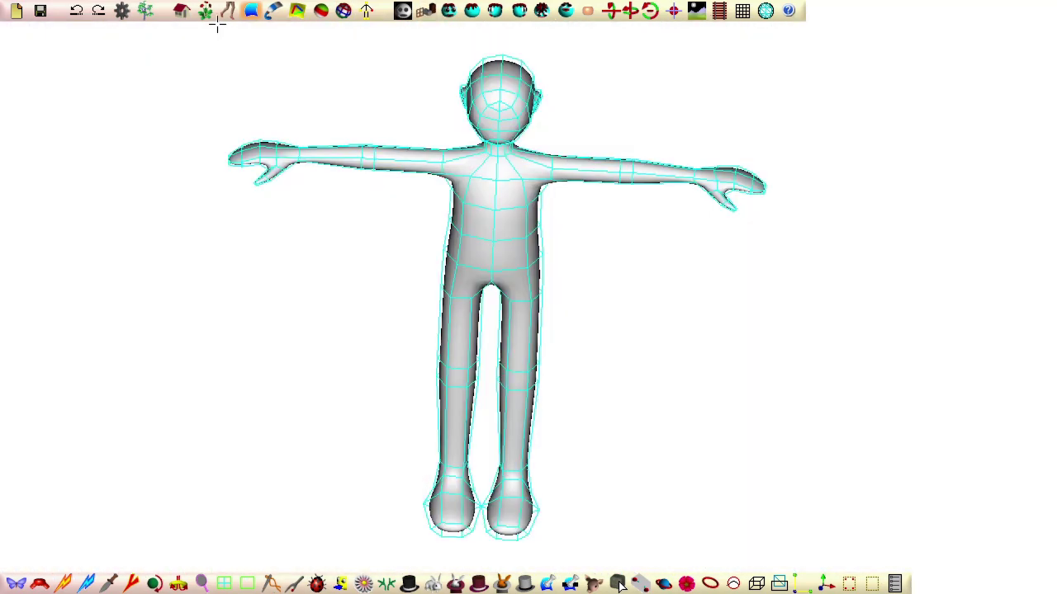
left_click(228, 11)
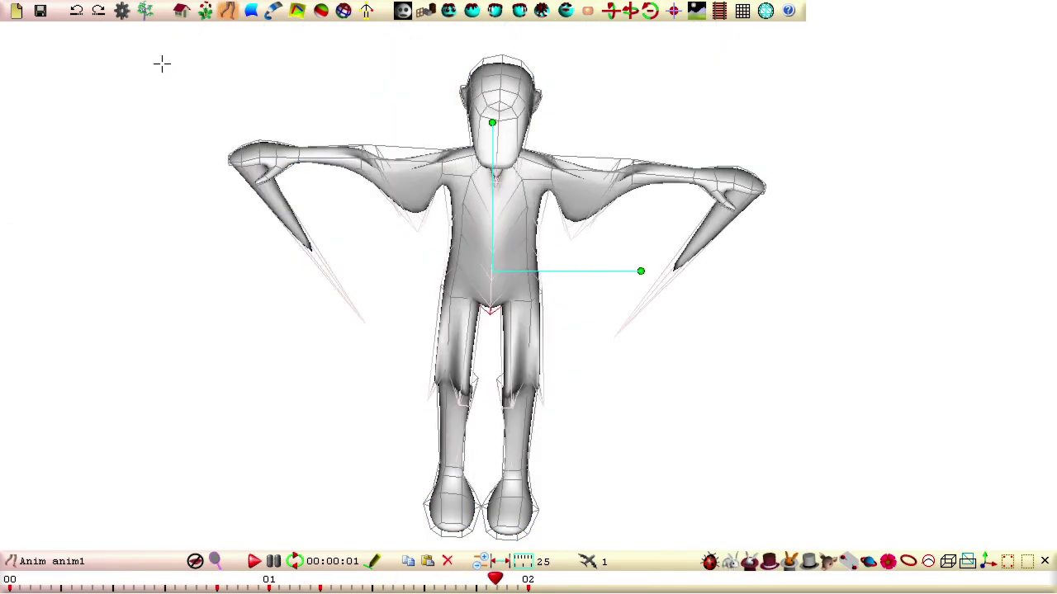
left_click(251, 12)
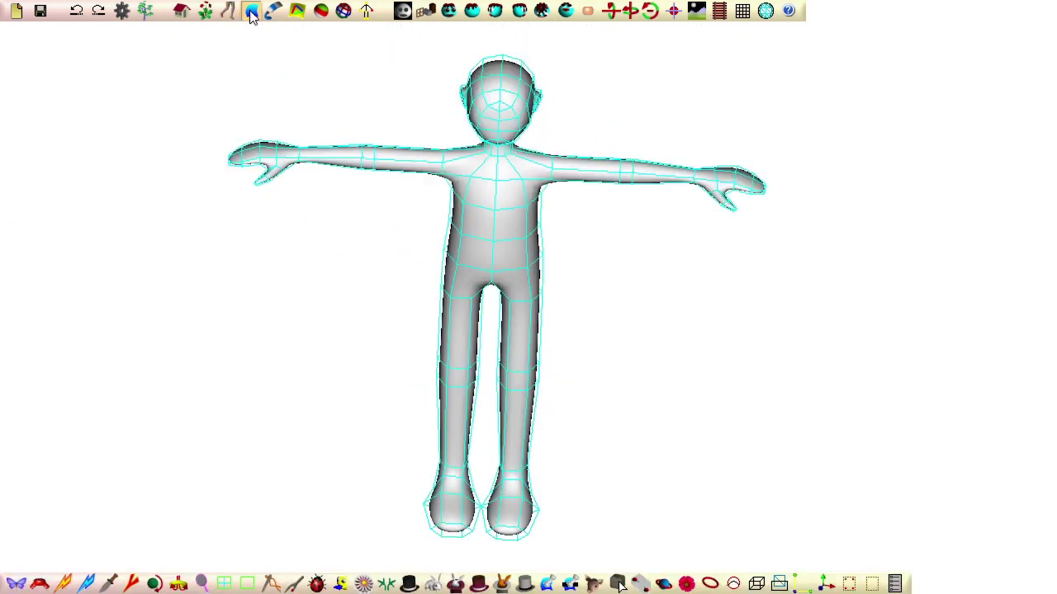
Switch to ownership editing and assign the surrounding torso points to the tummy and chest joints along the spine
left_click(343, 11)
left_click(402, 12)
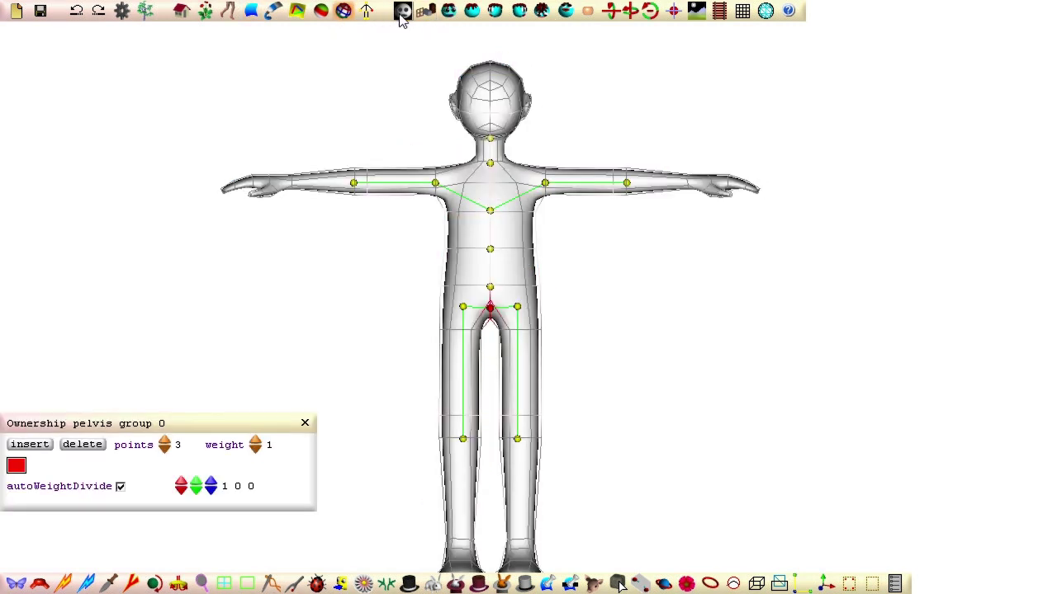
left_click(487, 285)
left_click(490, 250)
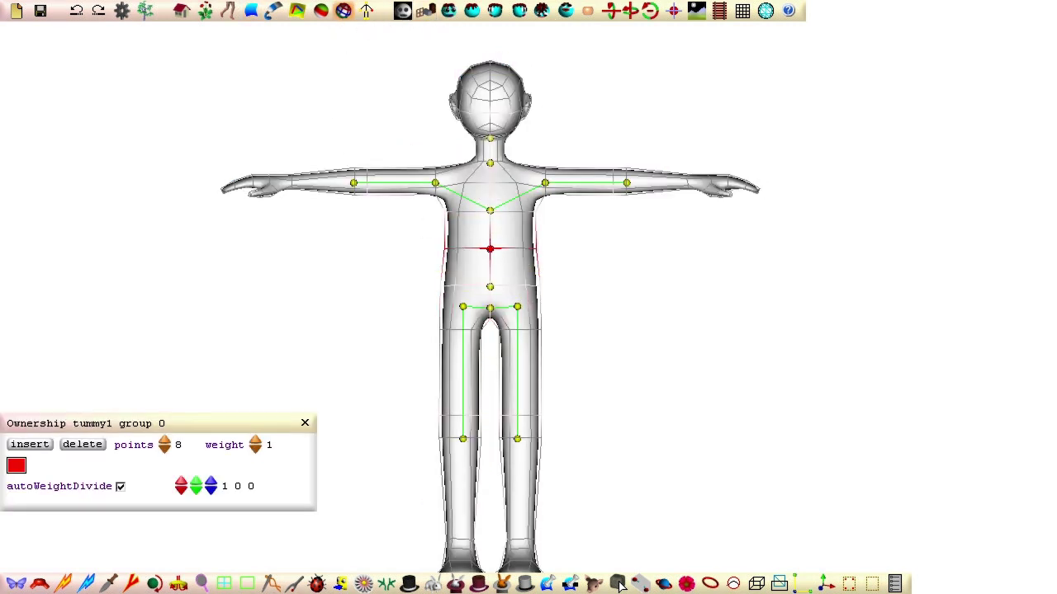
left_click(489, 211)
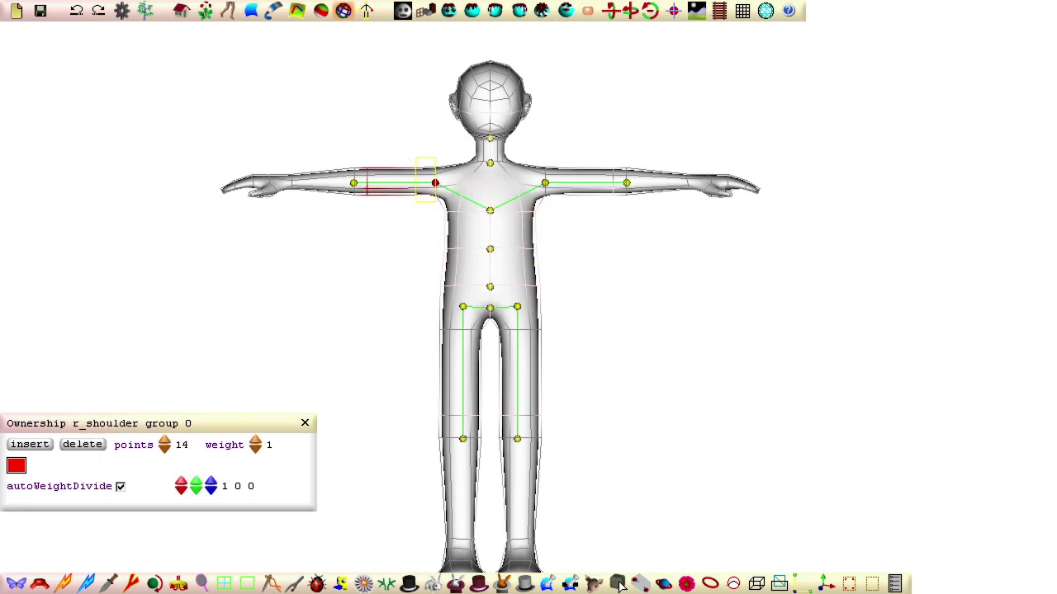
Assign the upper arm points to r_shoulder and the forearm and hand points to the right elbow joint
left_click(430, 178)
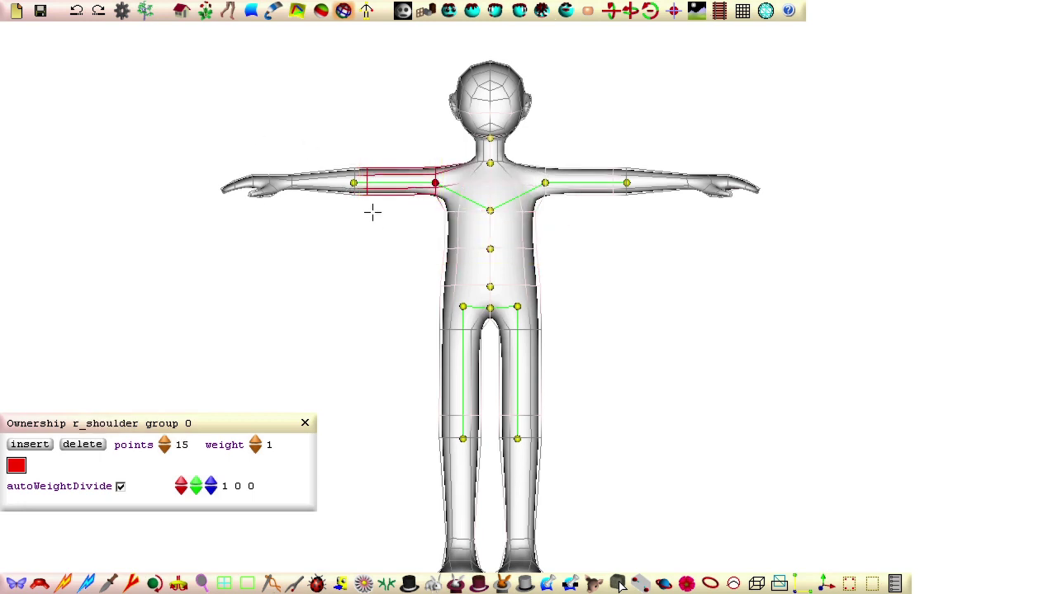
left_click(353, 182)
left_click_drag(197, 141, 363, 213)
Assign the neck points to the neck0 joint and all the head and ear points to the head joint
left_click(490, 162)
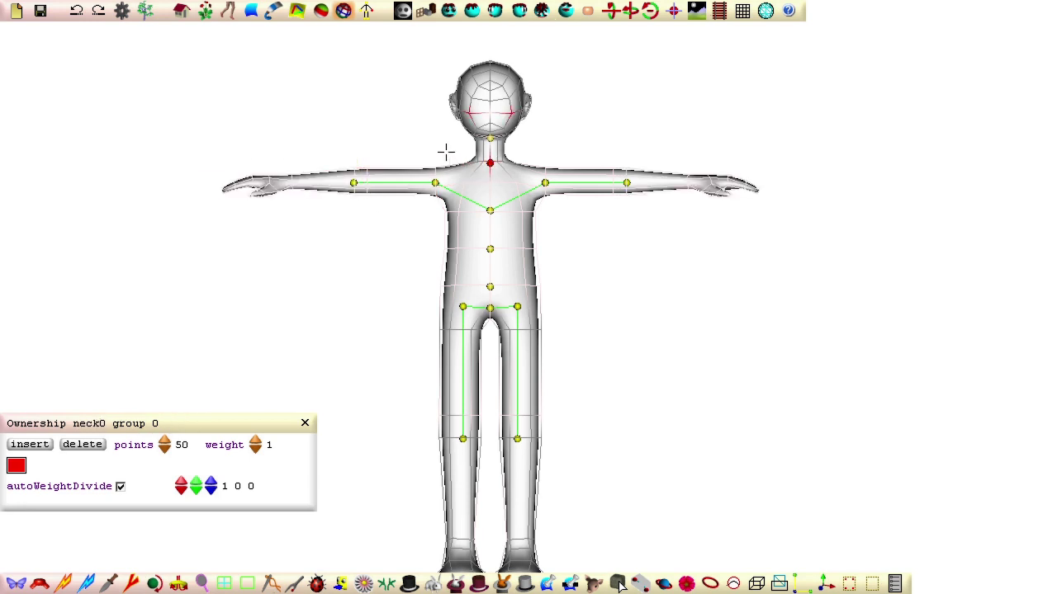
left_click_drag(529, 170, 529, 170)
left_click(490, 137)
left_click_drag(416, 58, 593, 149)
Assign the points of the right thigh, from the hip down to above the knee, to the r_hip joint
middle_click_drag(350, 365, 352, 262)
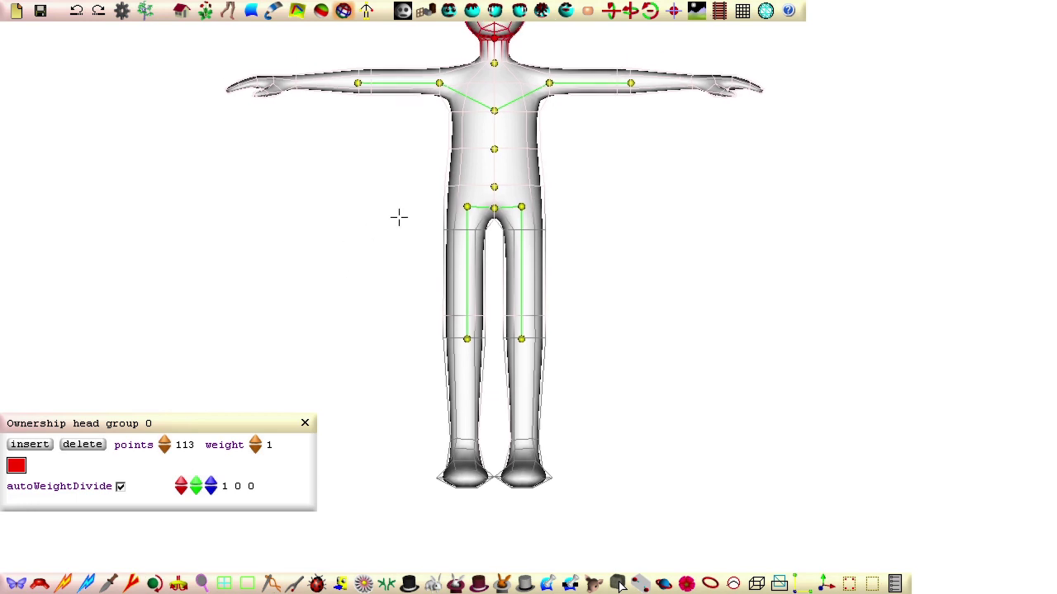
left_click(467, 206)
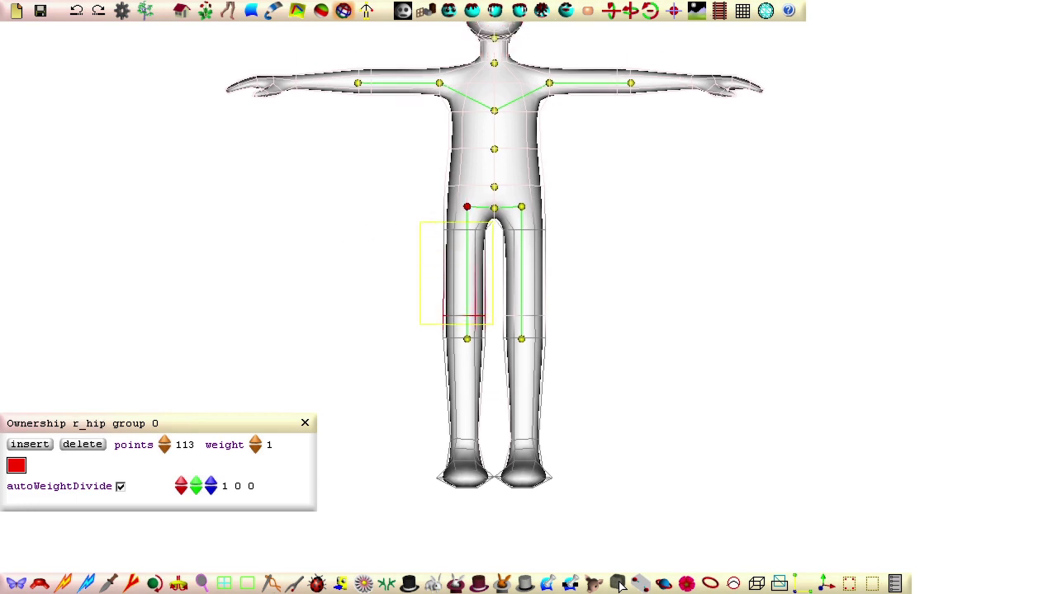
left_click_drag(492, 323, 493, 324)
Return to patch editing, select the right lower leg and foot points, and hide the rest of the mesh's wireframe
left_click(251, 12)
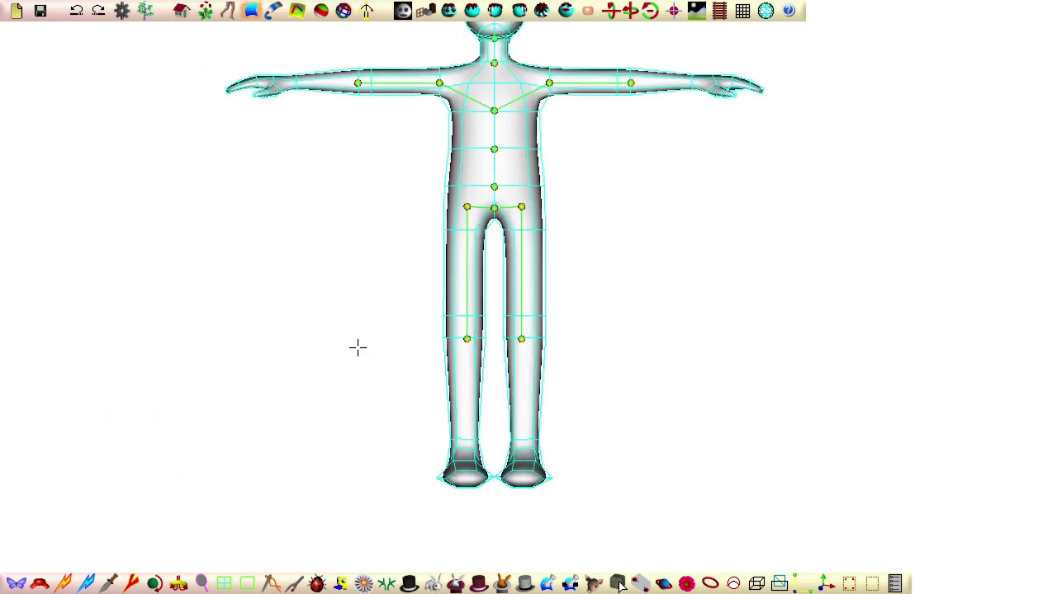
left_click_drag(412, 417, 480, 513)
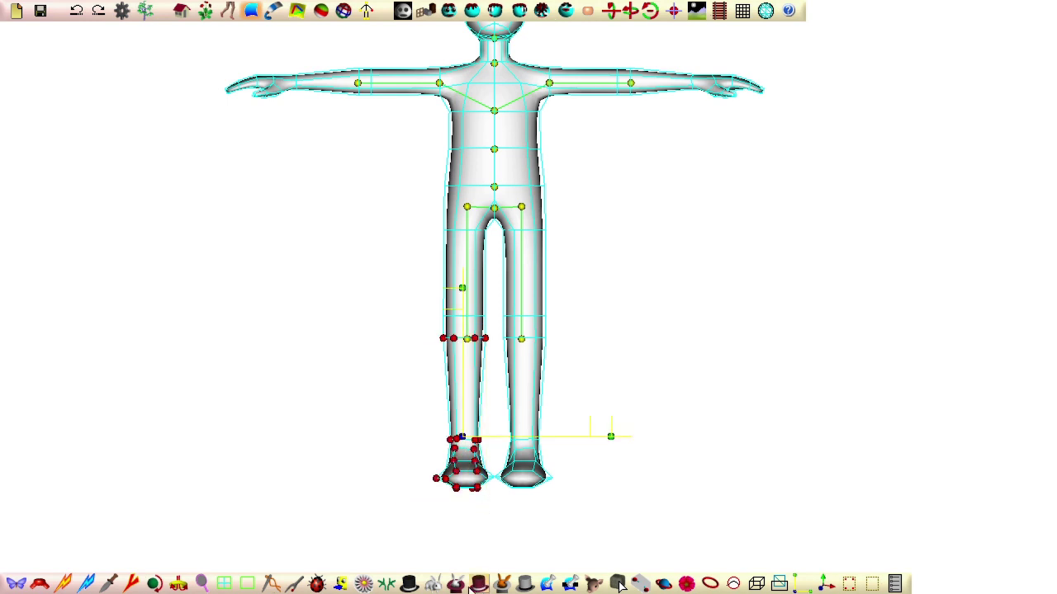
left_click(435, 583)
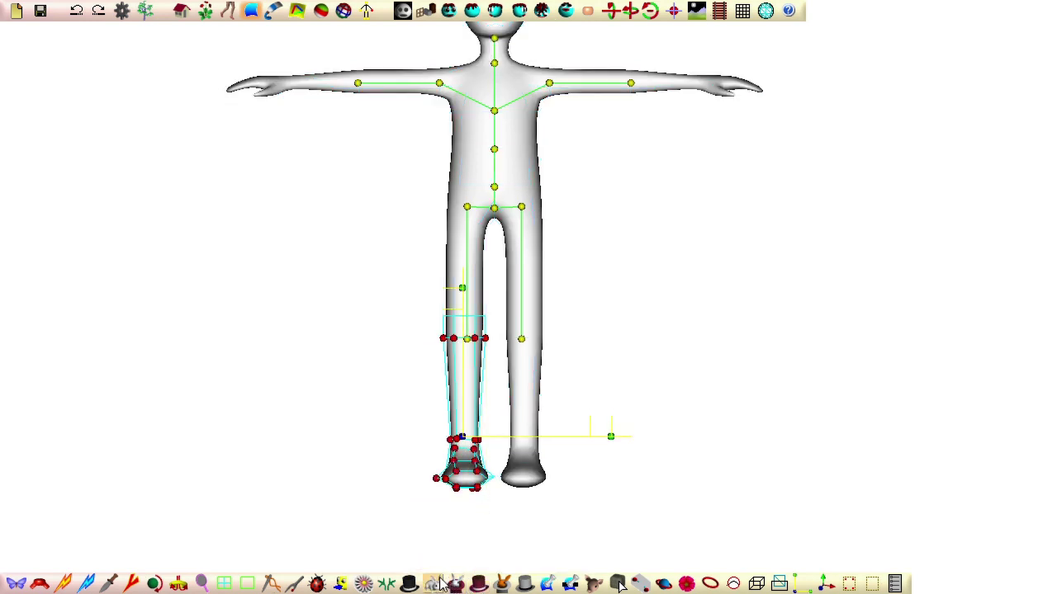
Assign the right lower leg and foot points to the r_knee joint and open the animation anim1
left_click(341, 11)
left_click(466, 340)
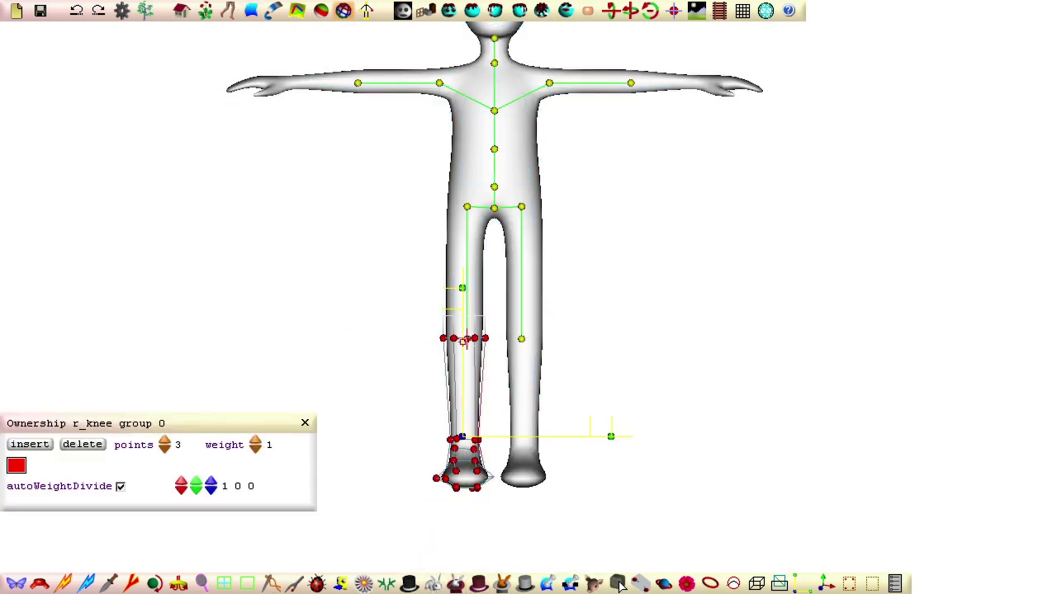
left_click_drag(415, 332, 500, 515)
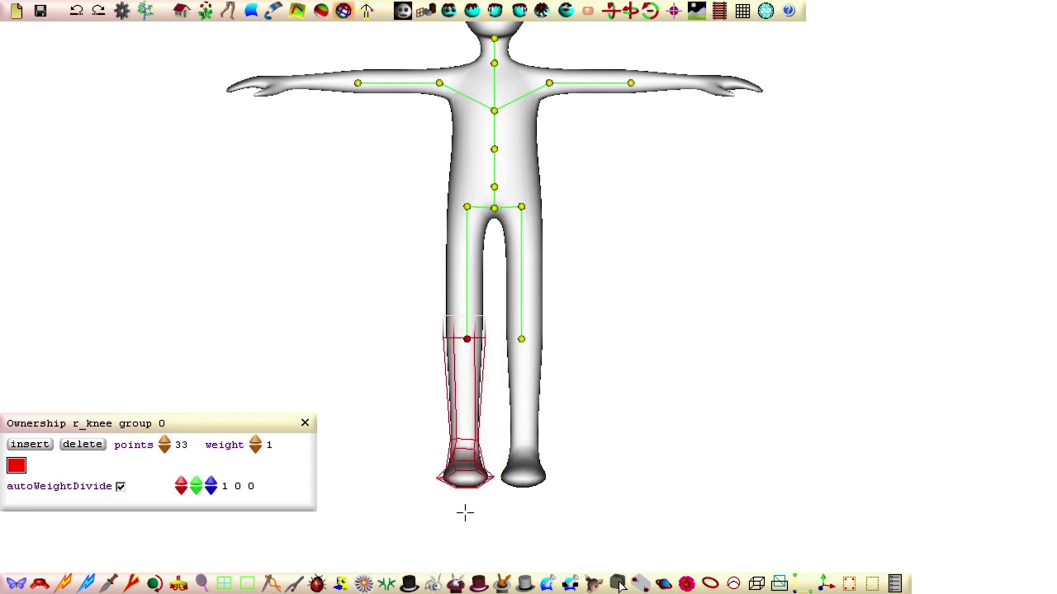
left_click(228, 10)
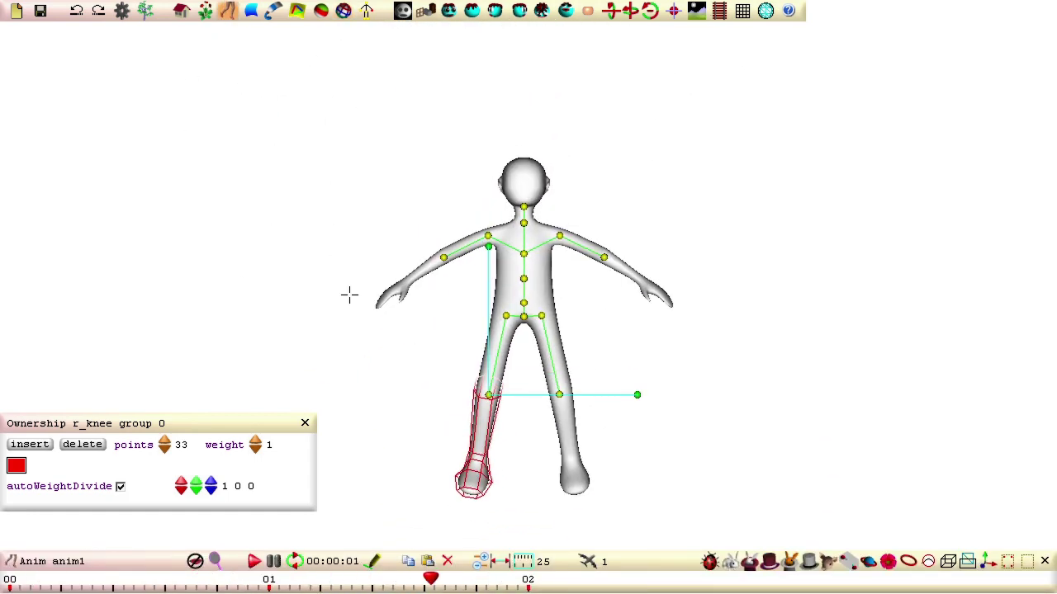